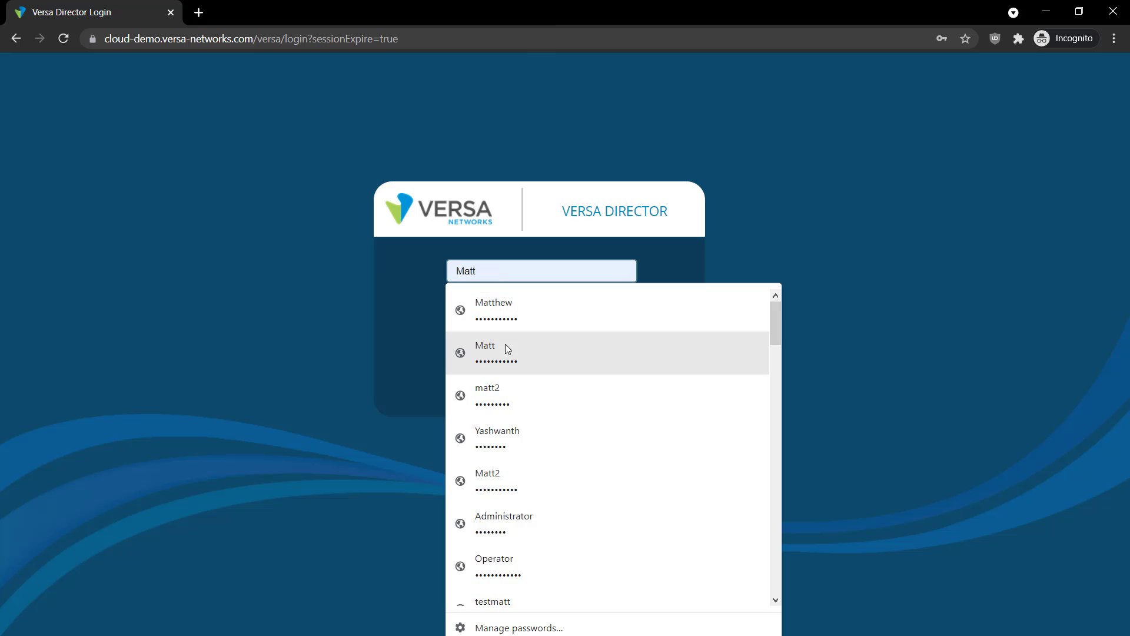
# Log in to Versa Director with the saved credentials and open the STANDALONE_1WAN_1LAN device template
pyautogui.click(507, 350)
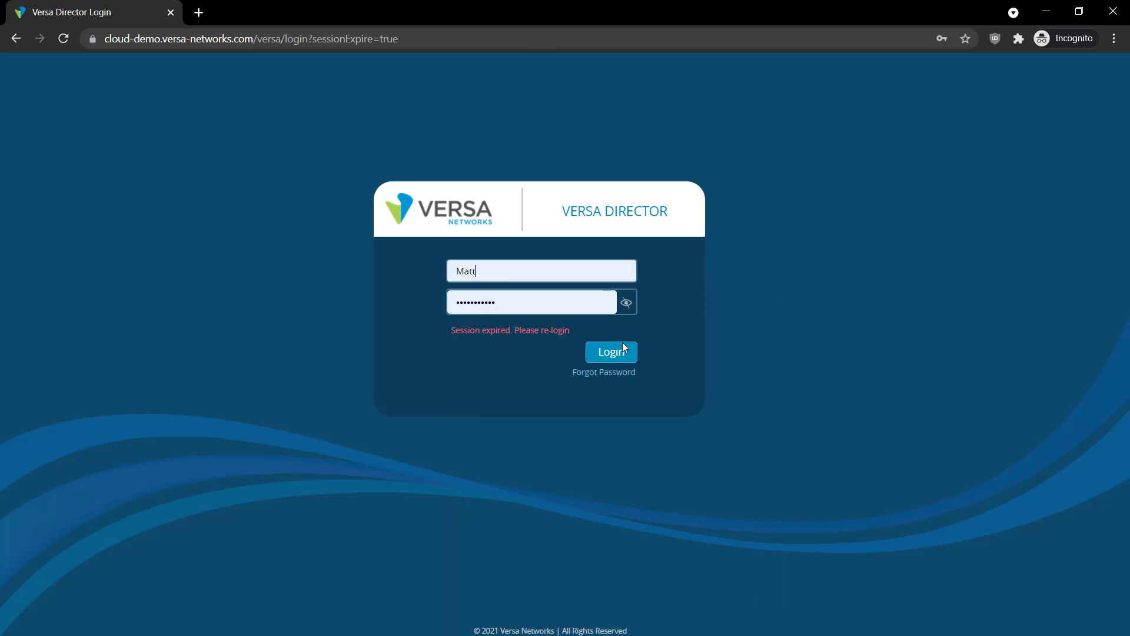
pyautogui.click(616, 353)
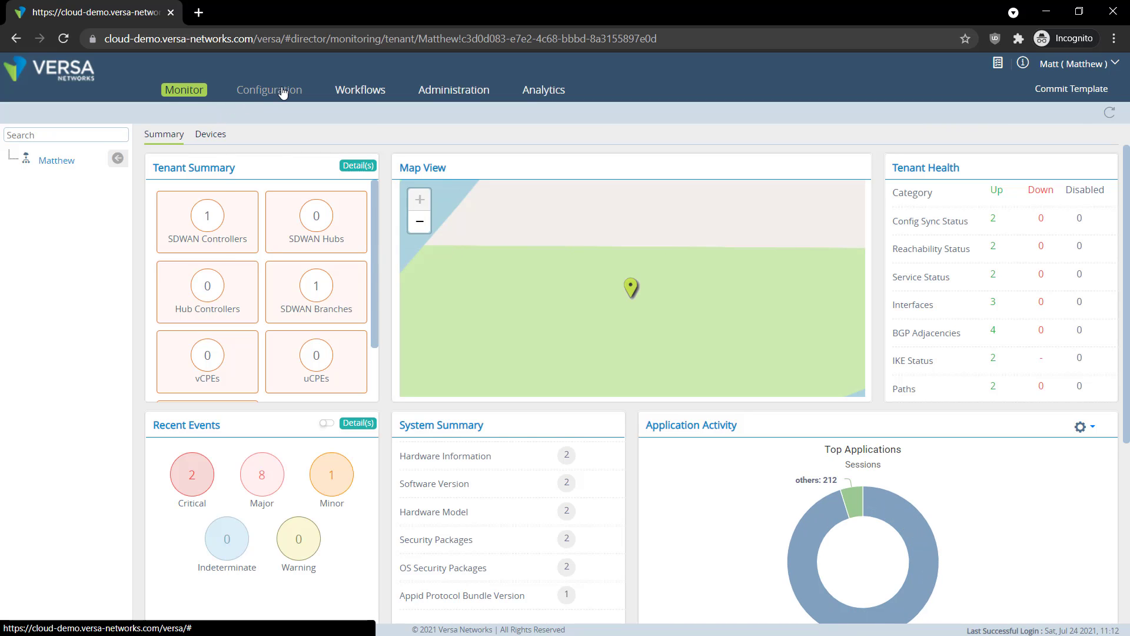
pyautogui.click(270, 89)
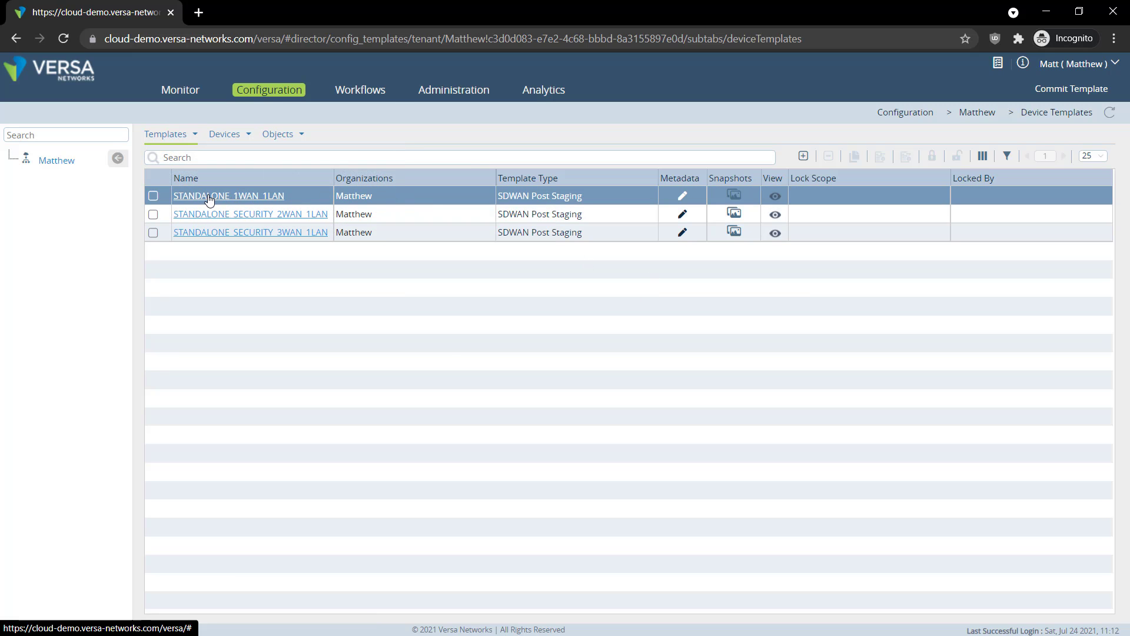
pyautogui.click(250, 197)
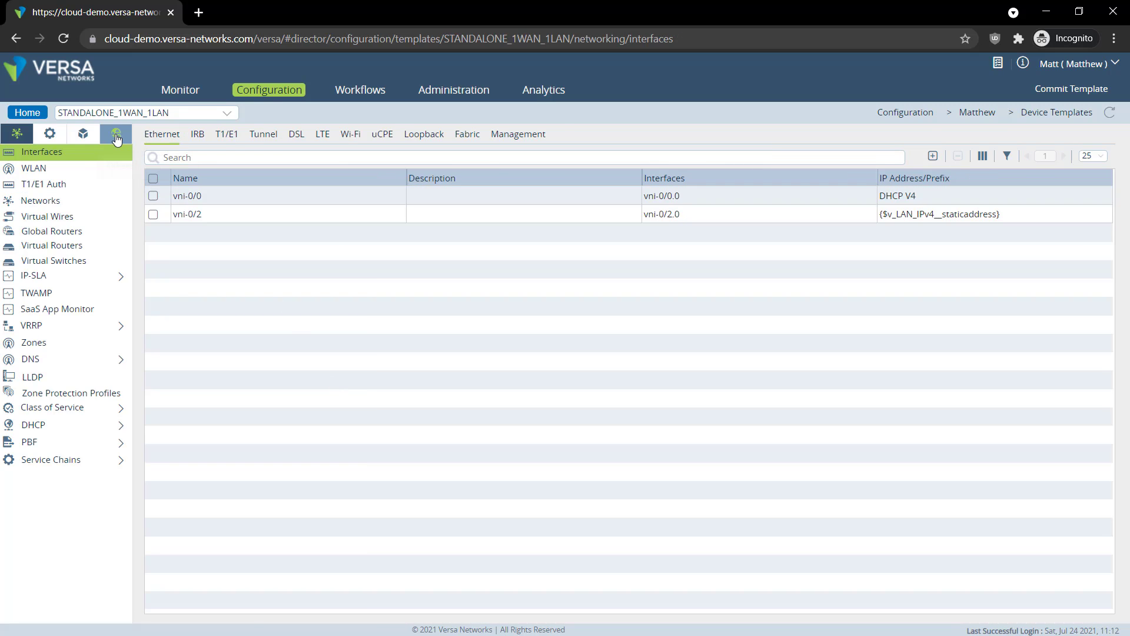
# Add adc to the default-sng service node group's selected services and save it
pyautogui.click(116, 138)
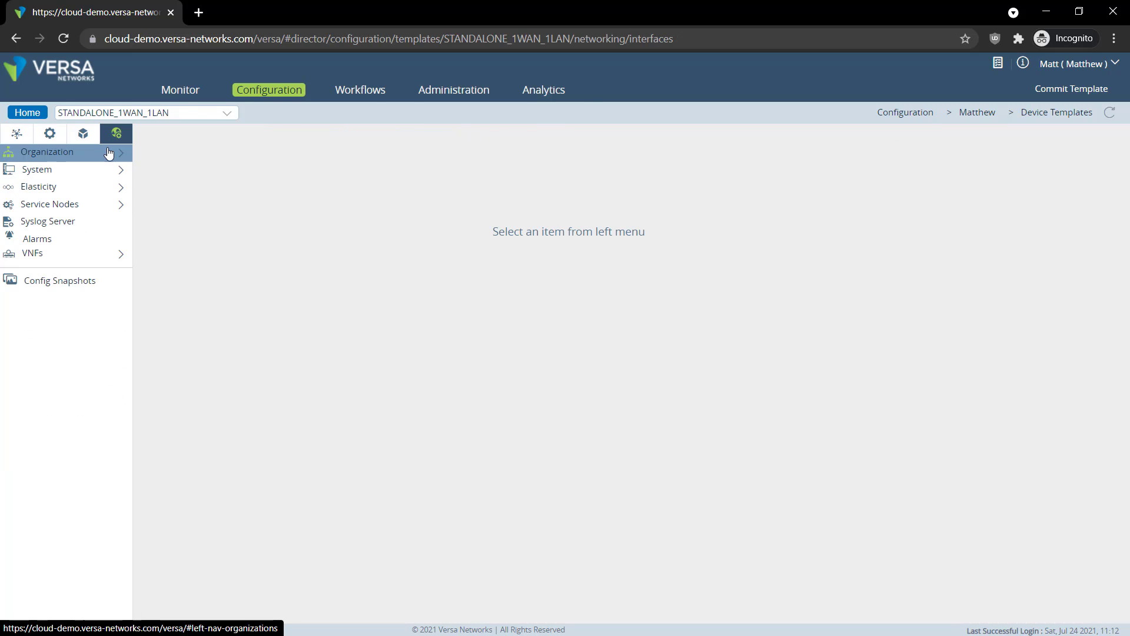
pyautogui.click(92, 206)
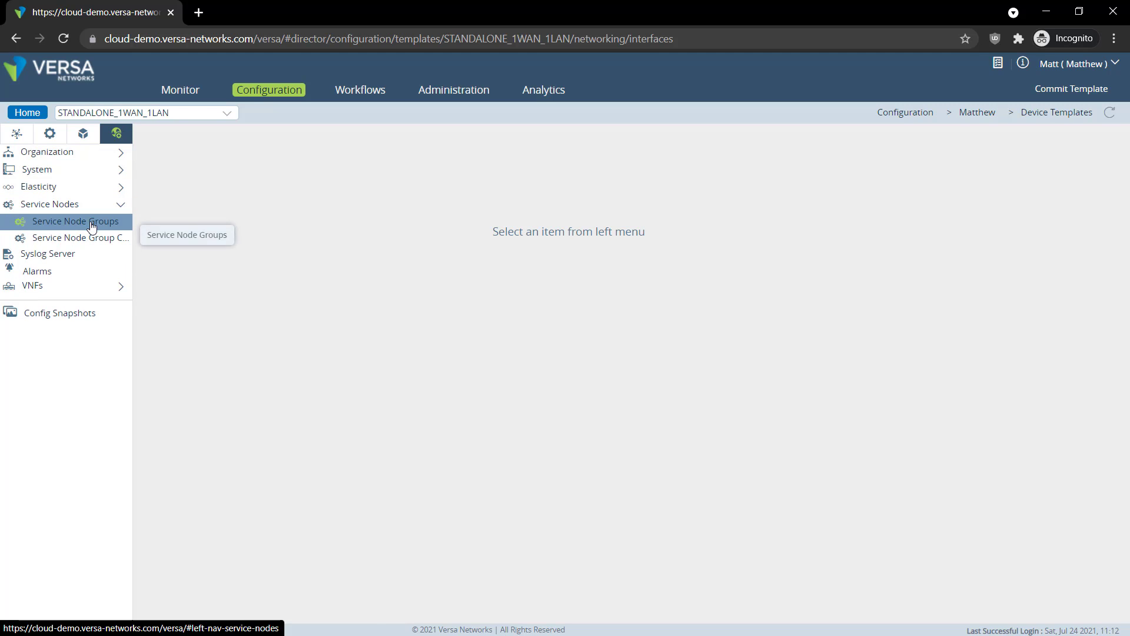
pyautogui.click(91, 223)
pyautogui.click(192, 178)
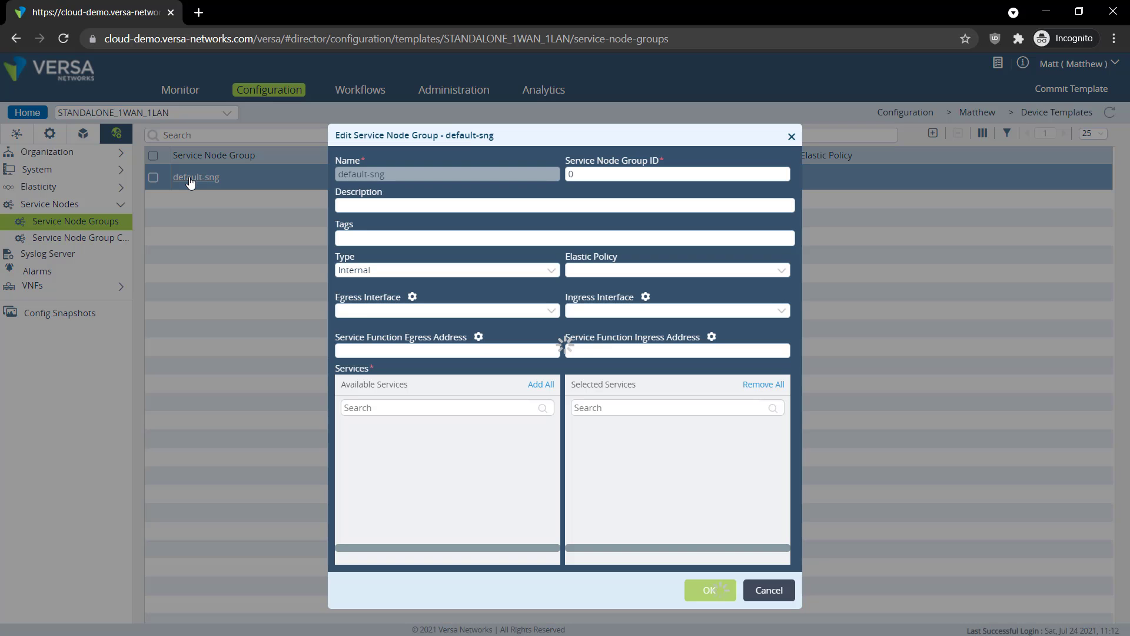
pyautogui.click(355, 409)
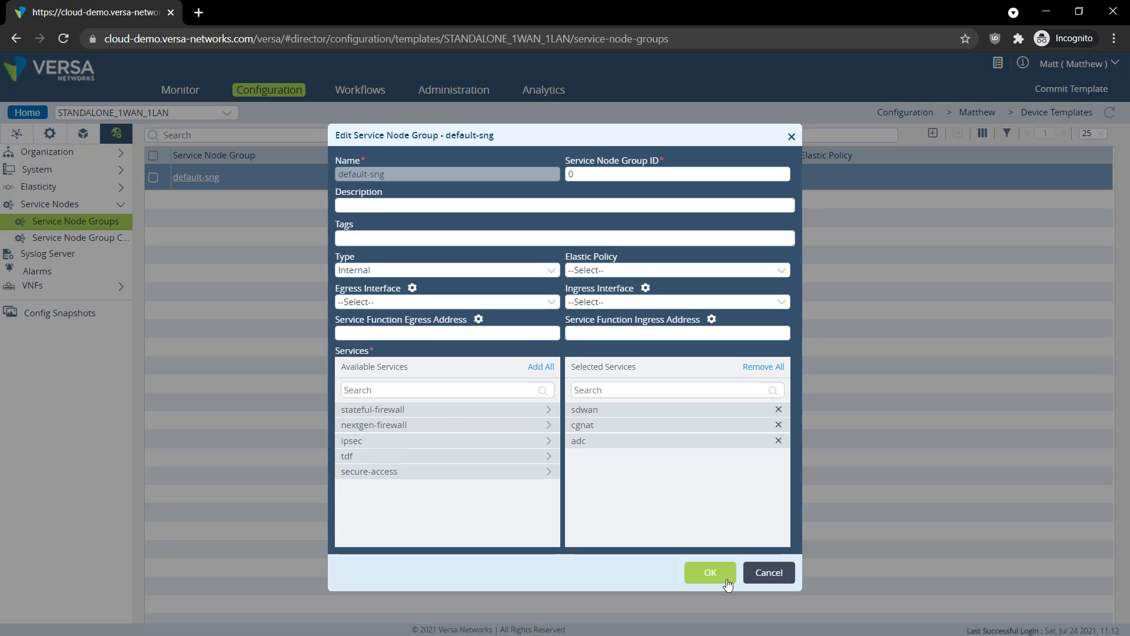
pyautogui.click(711, 573)
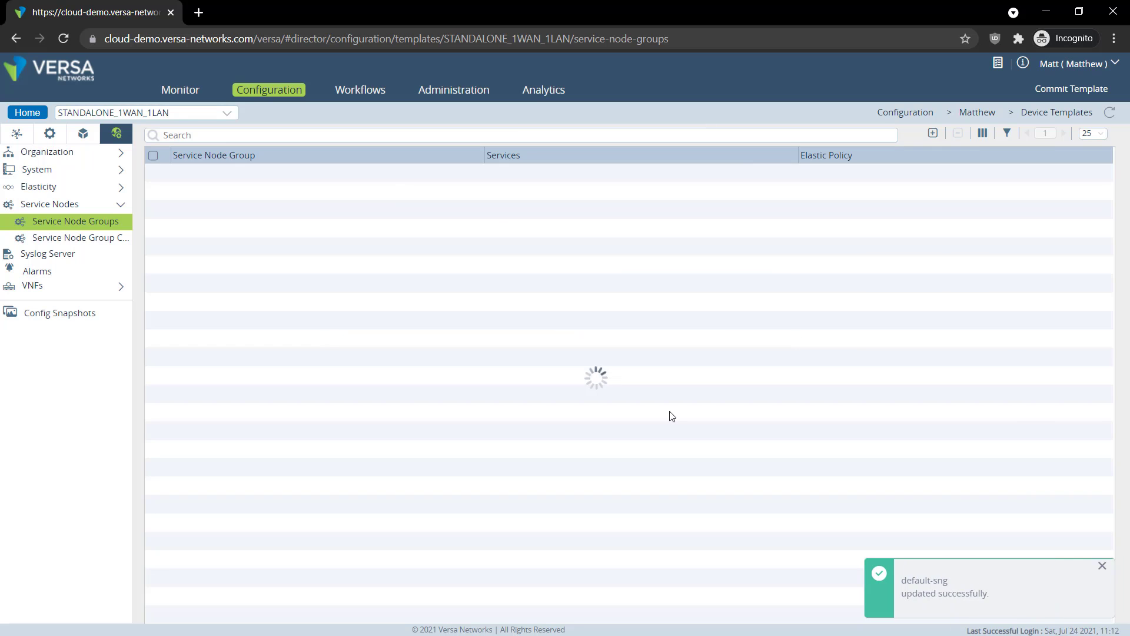
# Add adc to the tenant organization's allowed services in Organization Limits and save
pyautogui.click(94, 152)
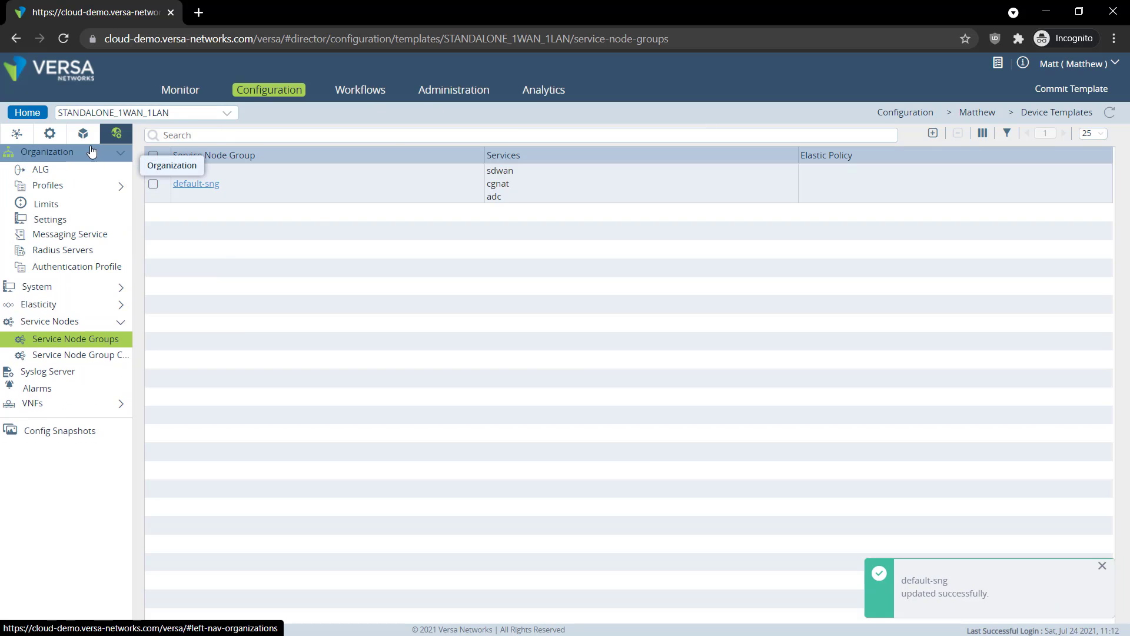
pyautogui.click(91, 204)
pyautogui.click(193, 206)
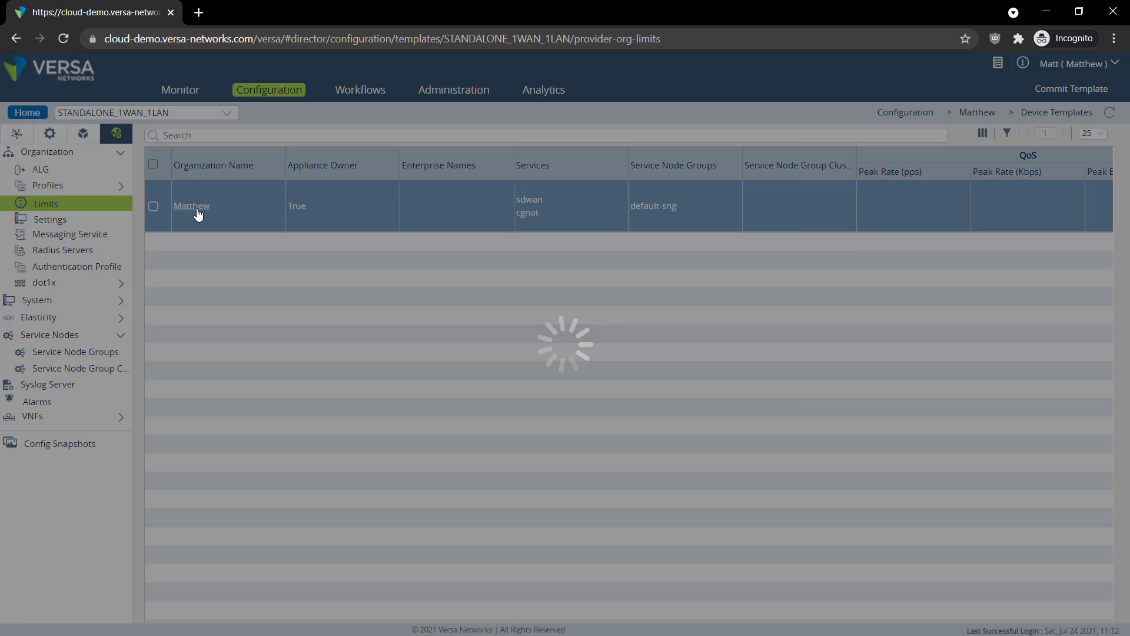
pyautogui.click(579, 164)
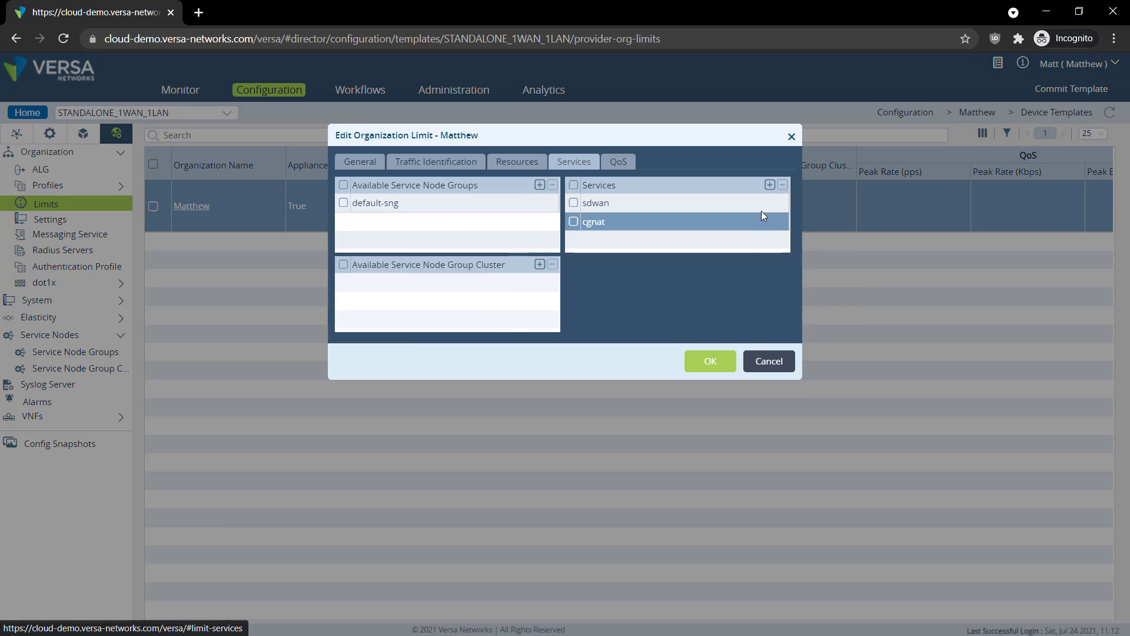
pyautogui.click(769, 185)
pyautogui.click(656, 240)
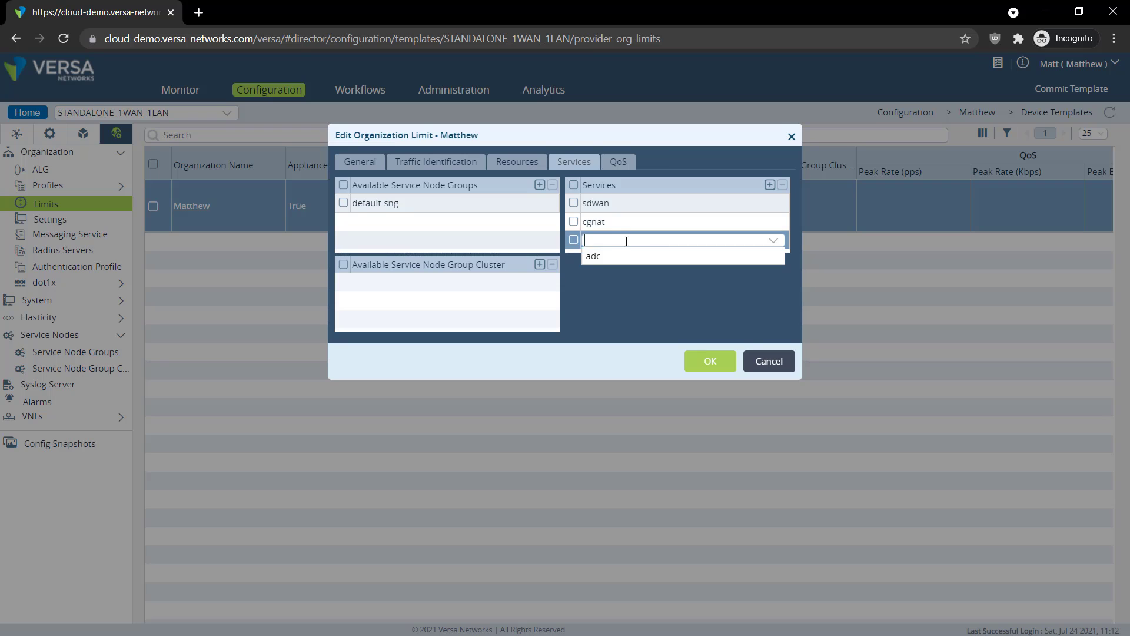
pyautogui.click(594, 256)
pyautogui.click(711, 361)
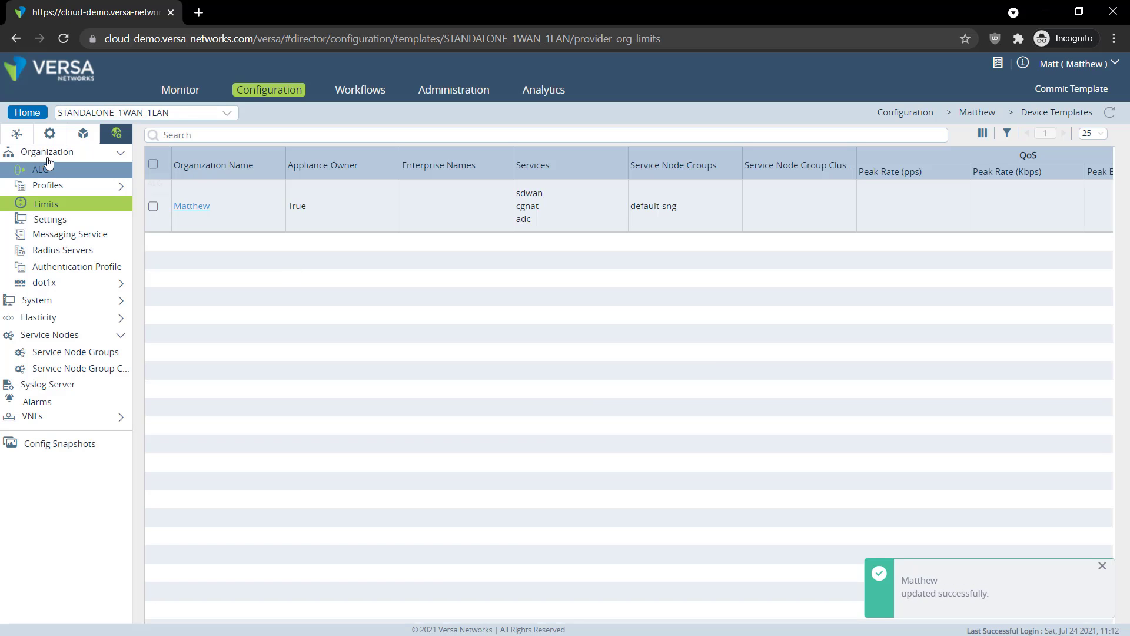
# Show the ADC Local Load Balancer server list under the template's Services configuration
pyautogui.click(49, 152)
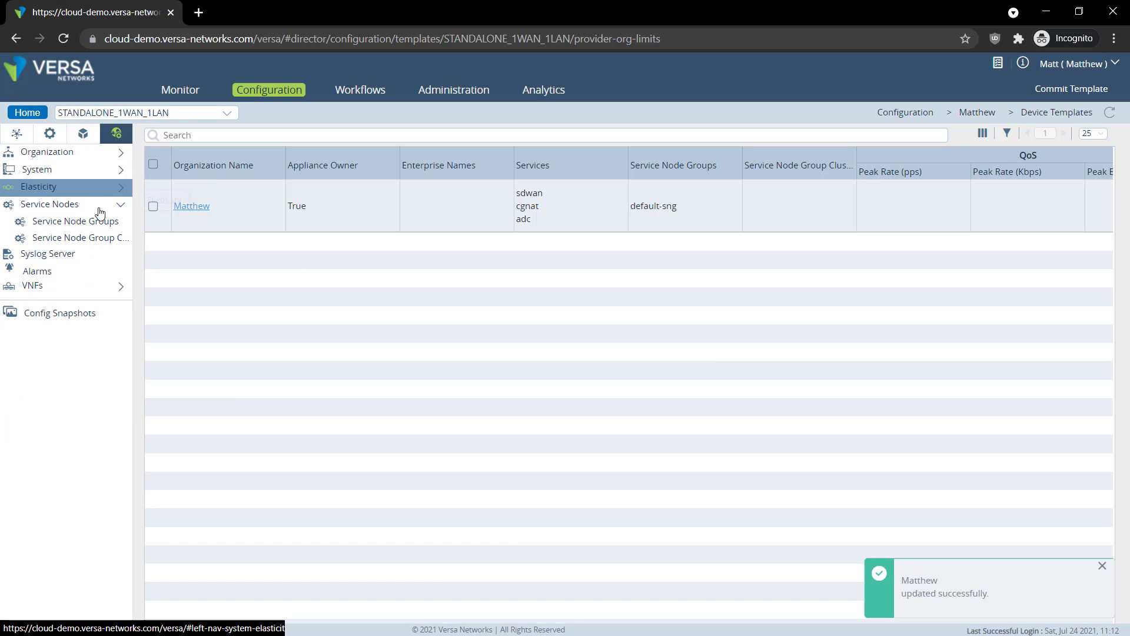
pyautogui.click(50, 204)
pyautogui.click(50, 133)
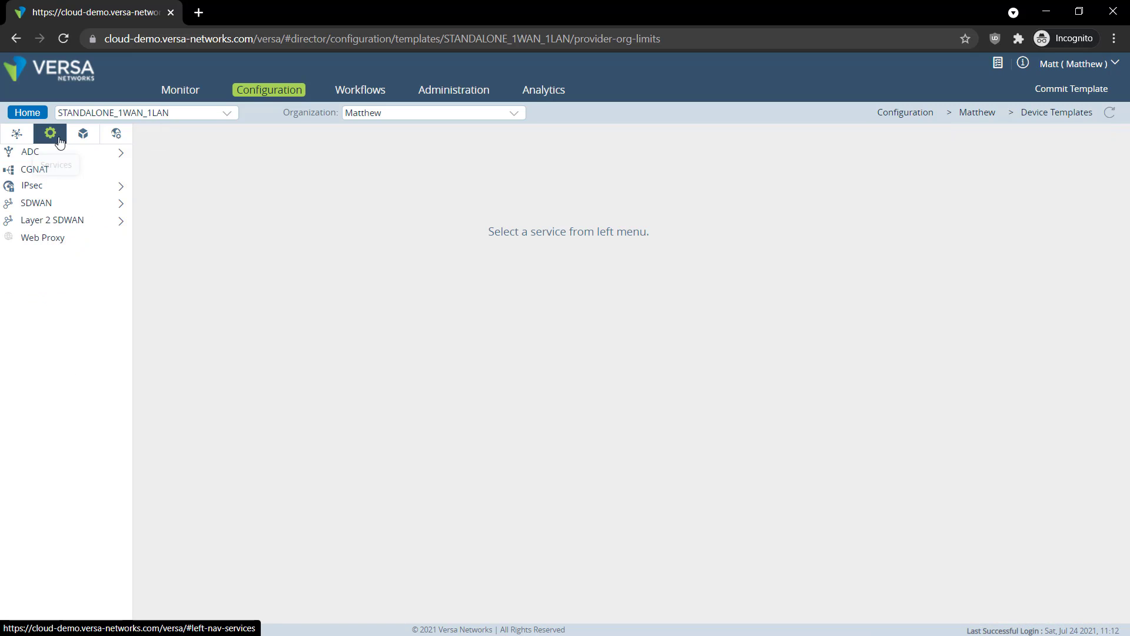
pyautogui.click(43, 157)
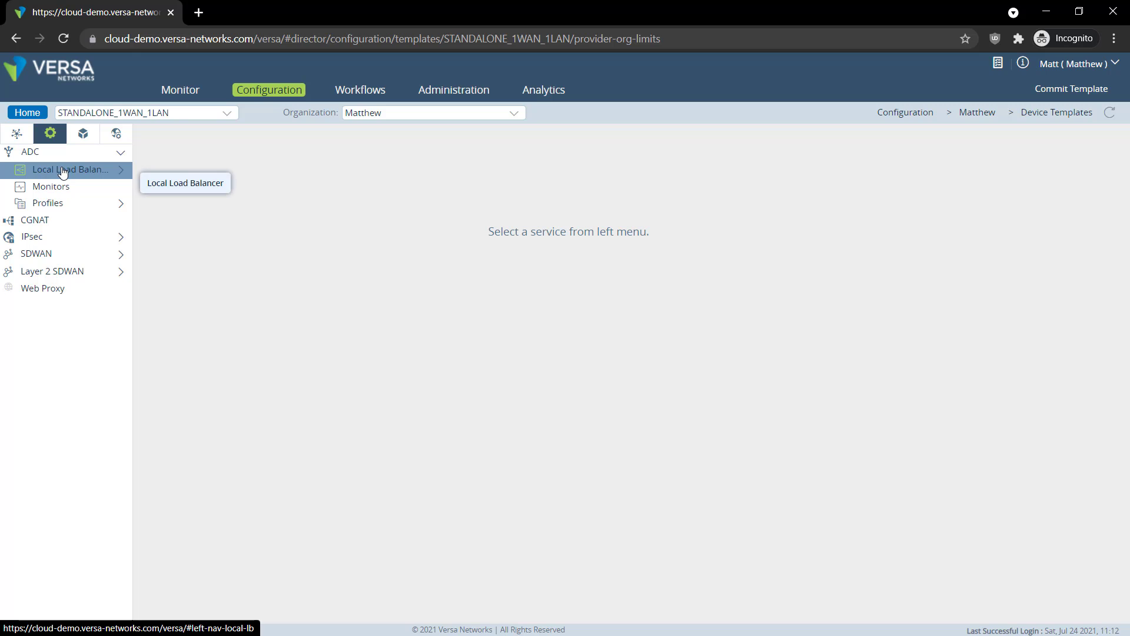
pyautogui.click(63, 170)
pyautogui.click(77, 189)
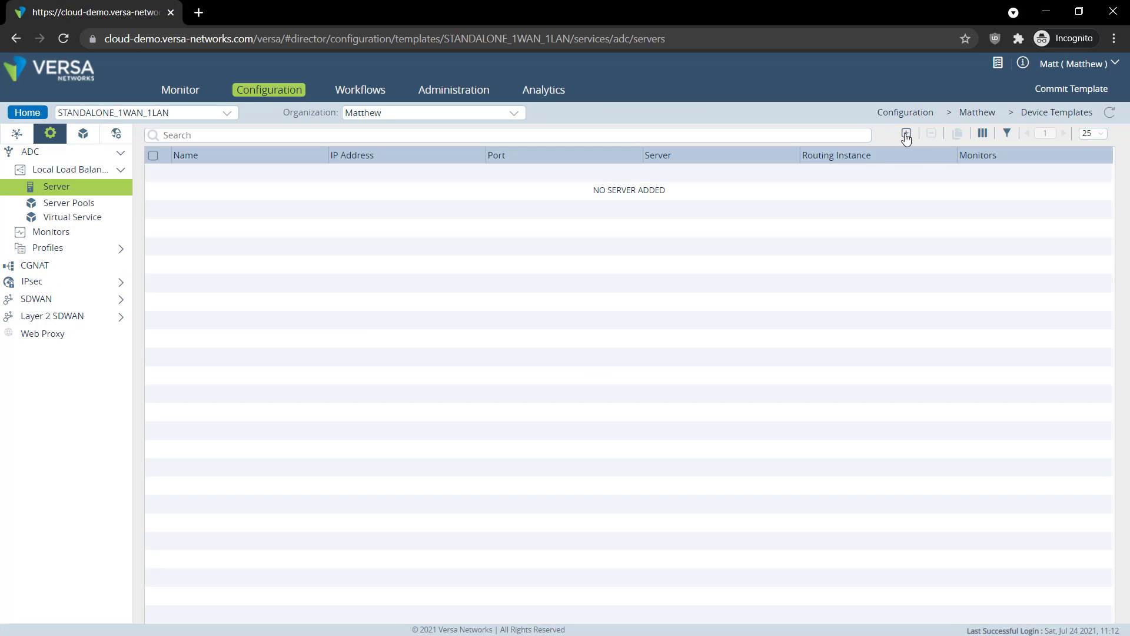
# Create ADC server Server-1, type Any, at 10.10.10.100 port 22 in Matthew-LAN-VR
pyautogui.click(907, 133)
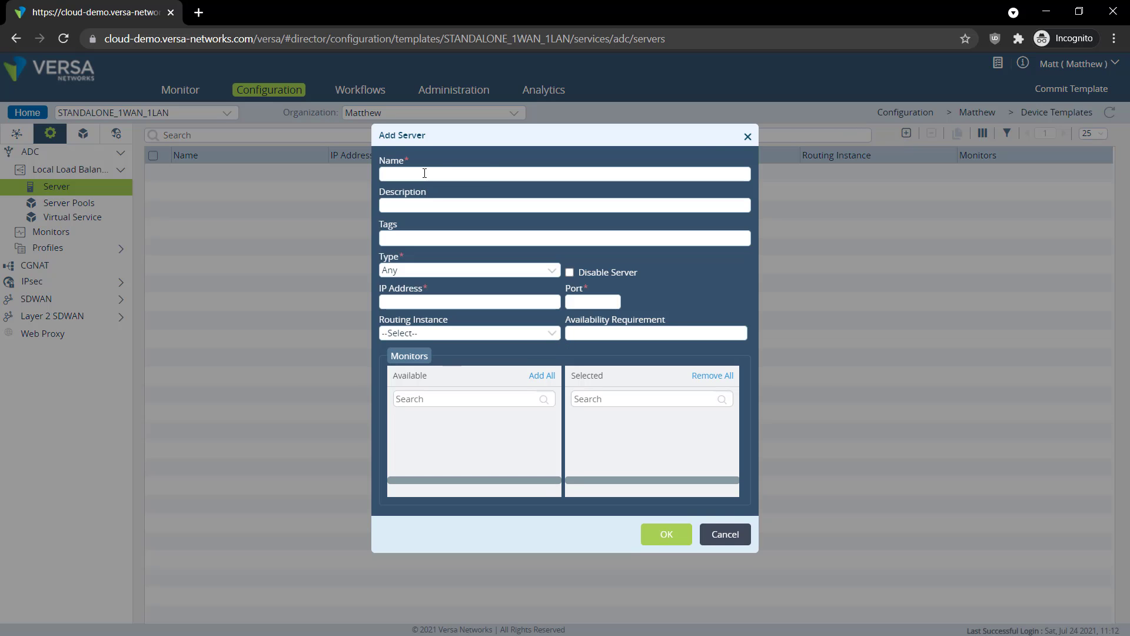
pyautogui.write('Server-1')
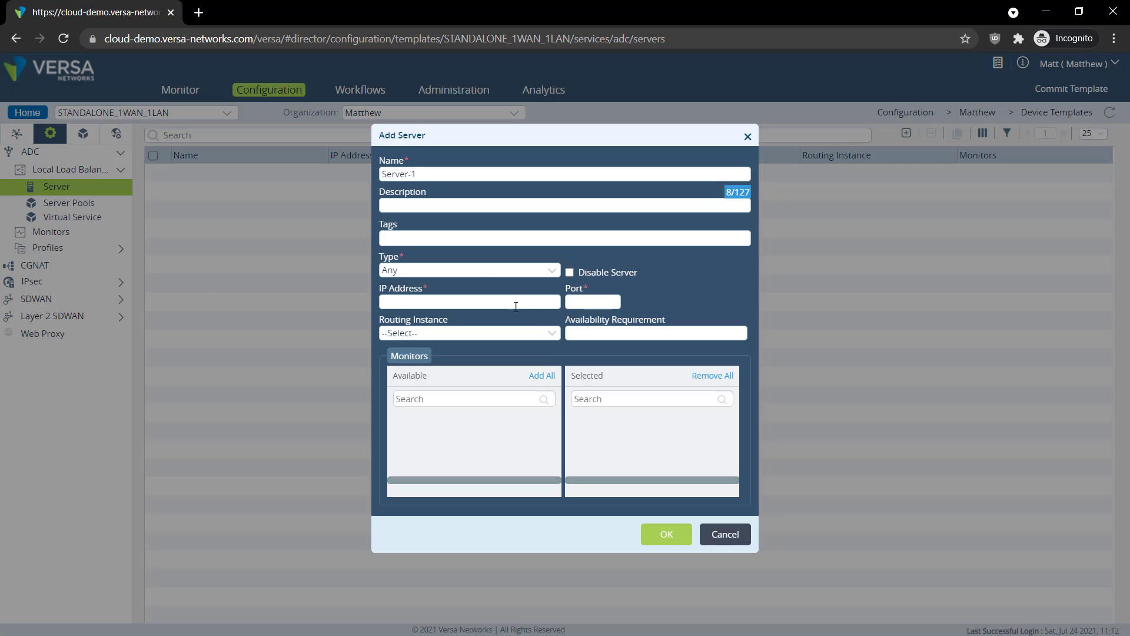
pyautogui.click(416, 270)
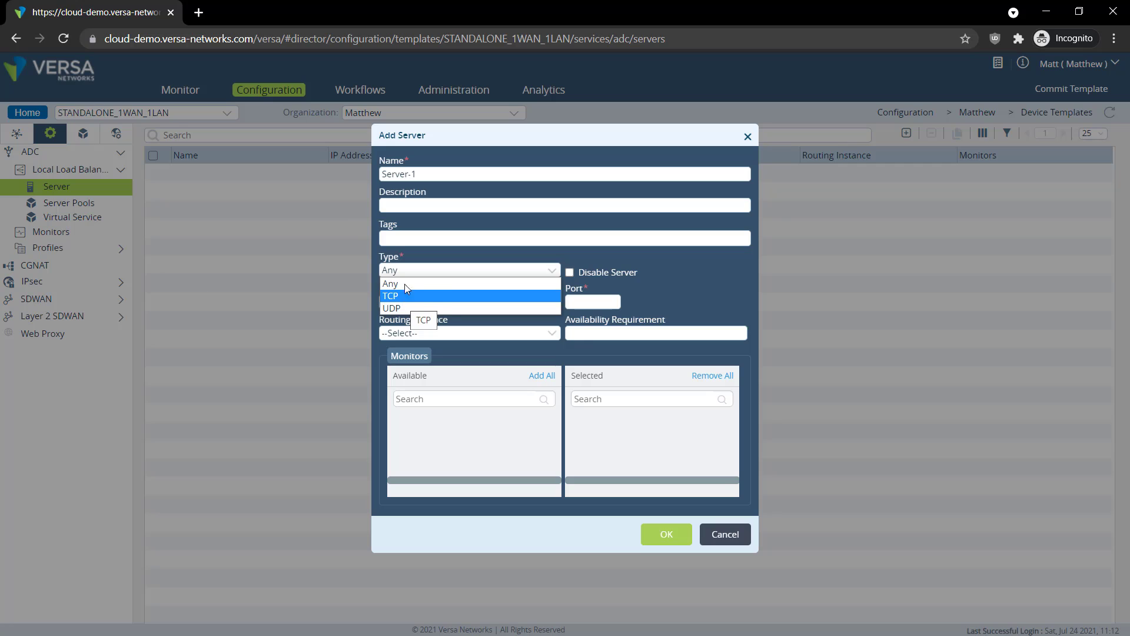
pyautogui.click(405, 284)
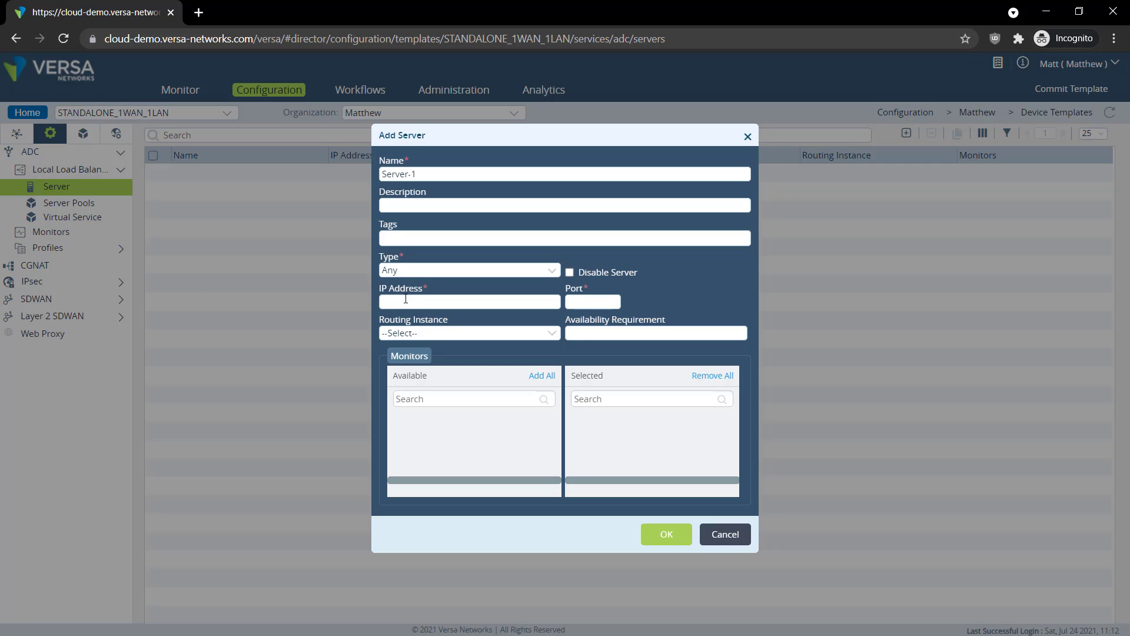
pyautogui.write('10.10.10.100')
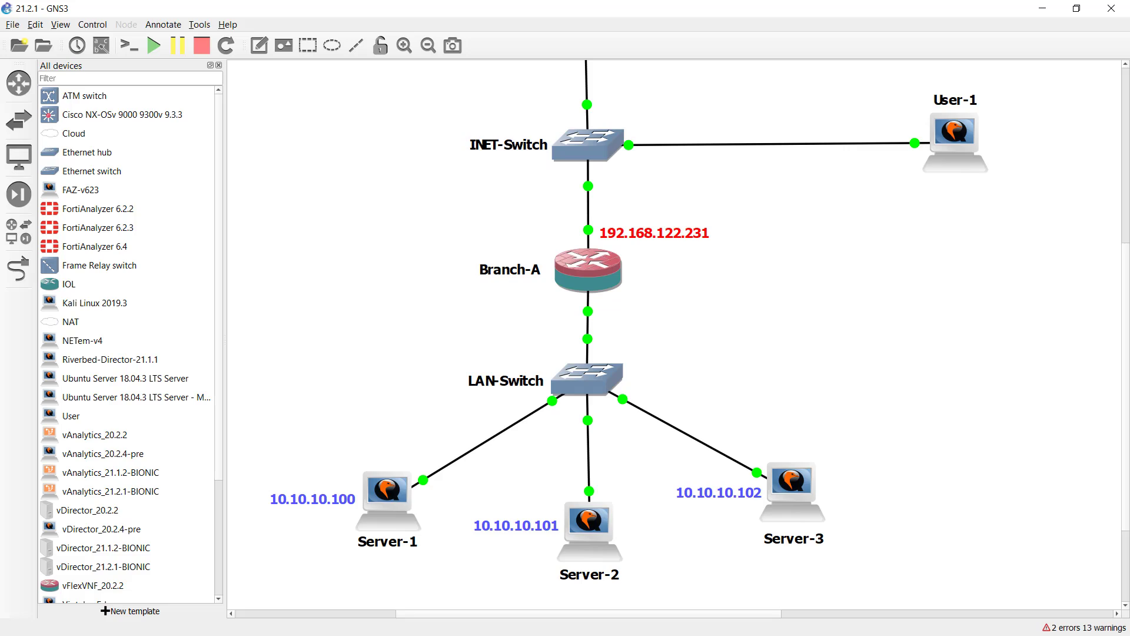
pyautogui.hotkey('alt', 'Tab')
pyautogui.hotkey('alt', 'Tab')
pyautogui.write('22')
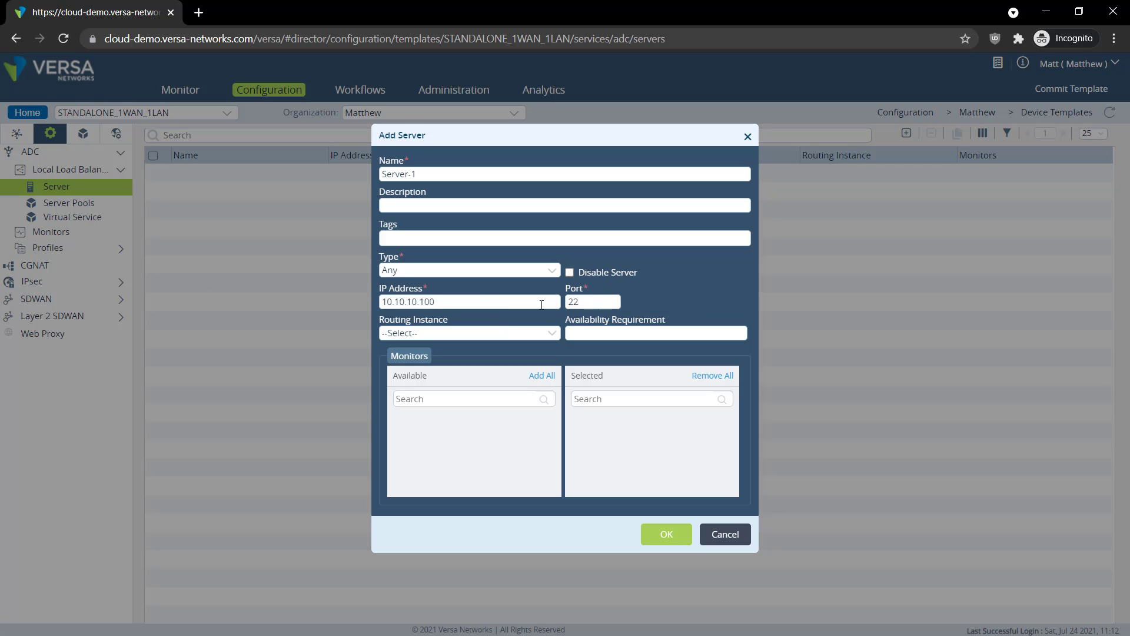
pyautogui.click(471, 334)
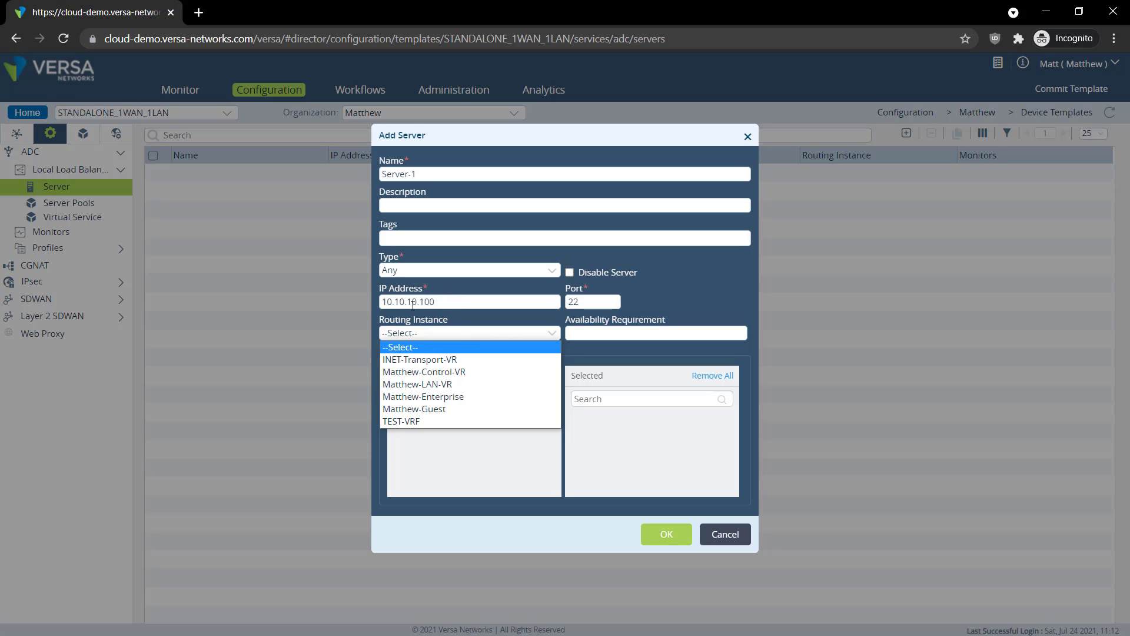
pyautogui.click(450, 386)
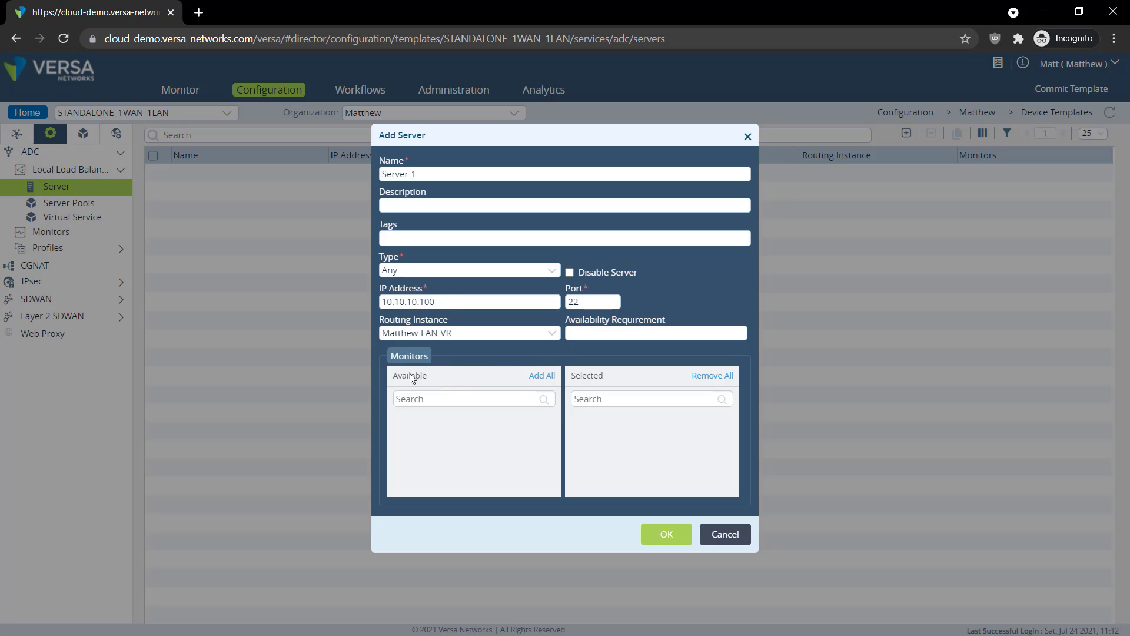
pyautogui.click(672, 534)
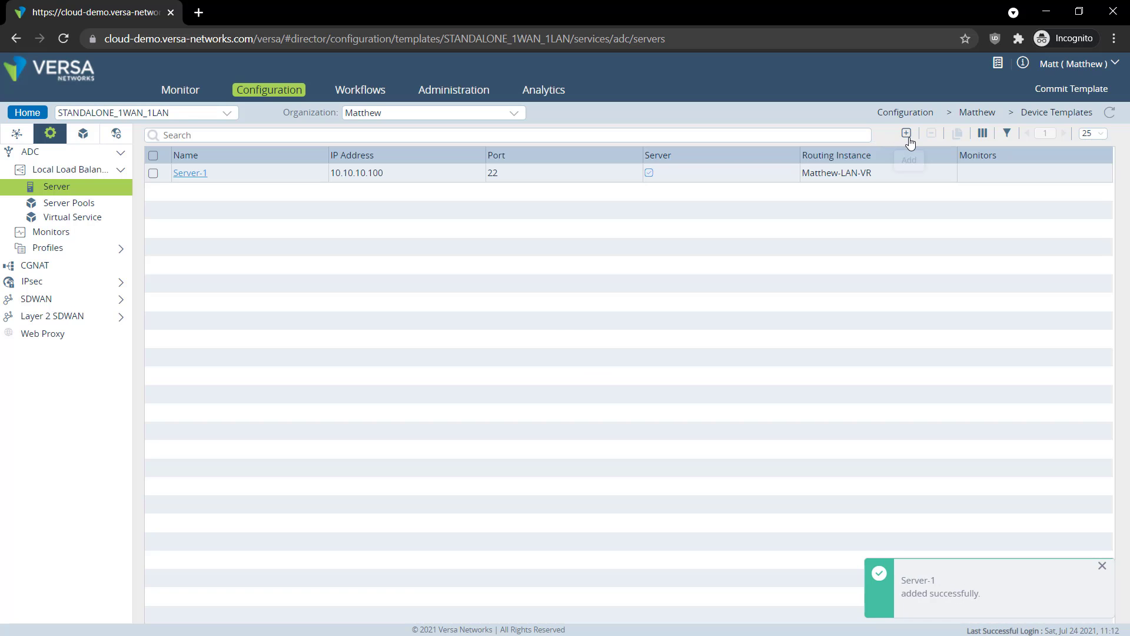
pyautogui.click(907, 135)
# Add Server-2 at 10.10.10.101, port 22, in the Matthew-LAN-VR routing instance
pyautogui.click(405, 175)
pyautogui.write('Ser')
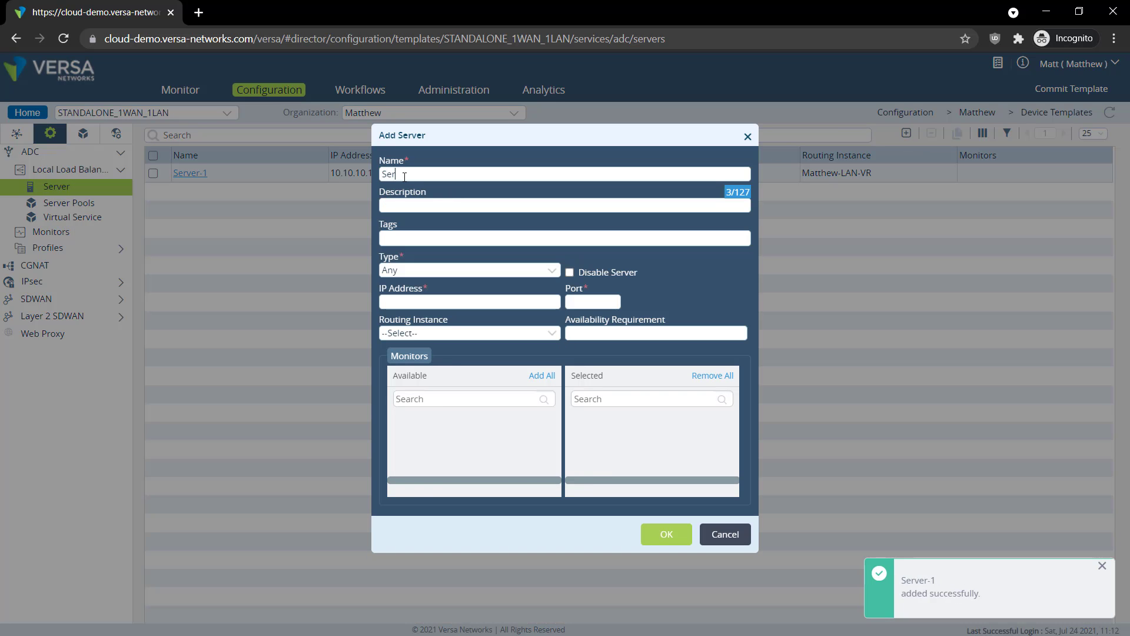
pyautogui.write('ver-2')
pyautogui.click(465, 303)
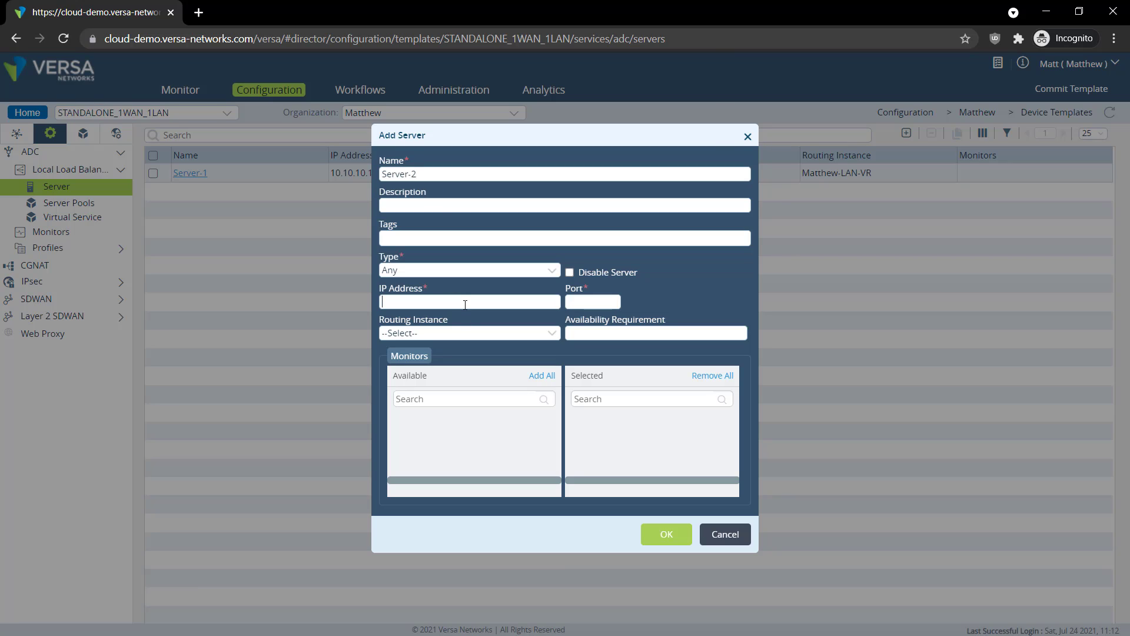
pyautogui.write('10.10.10.')
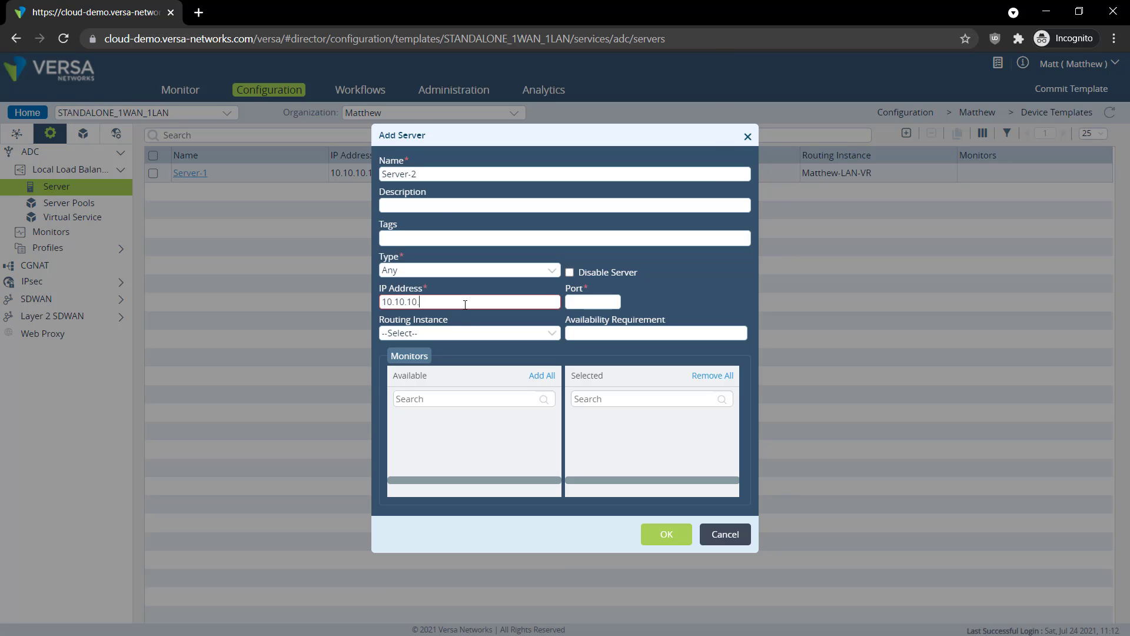
pyautogui.write('101')
pyautogui.doubleClick(465, 304)
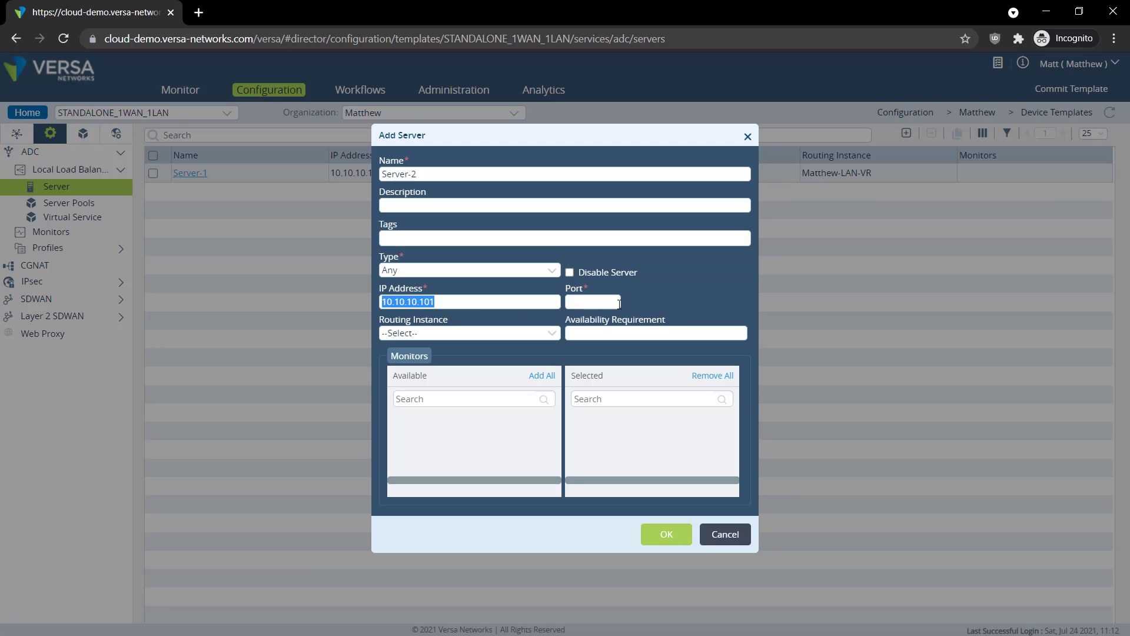
pyautogui.click(591, 303)
pyautogui.write('22')
pyautogui.click(459, 333)
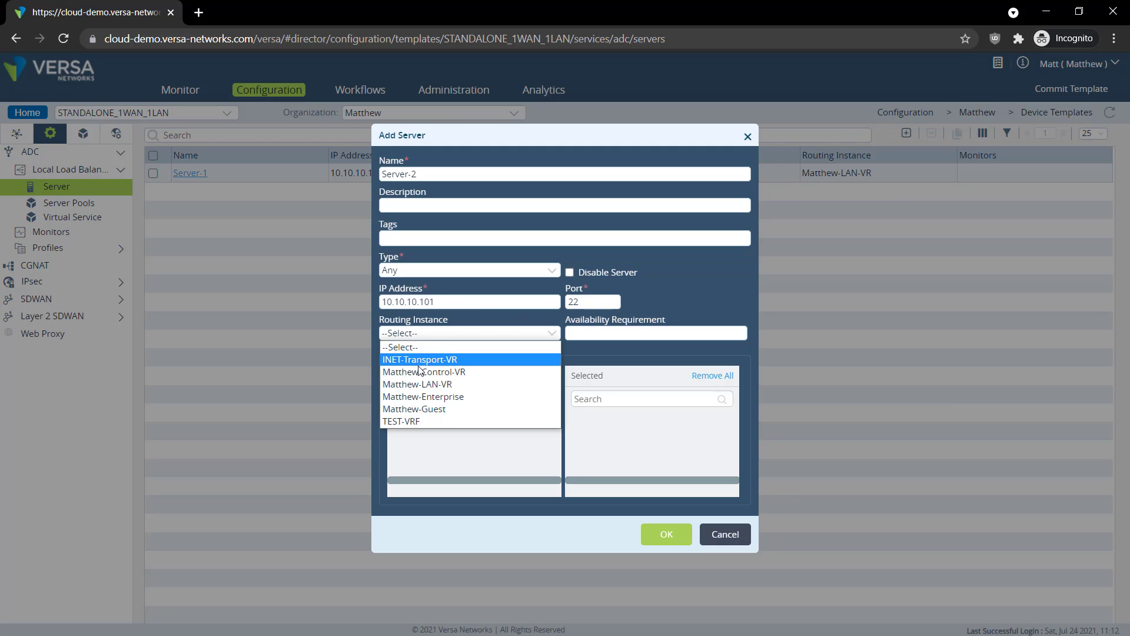
pyautogui.click(421, 384)
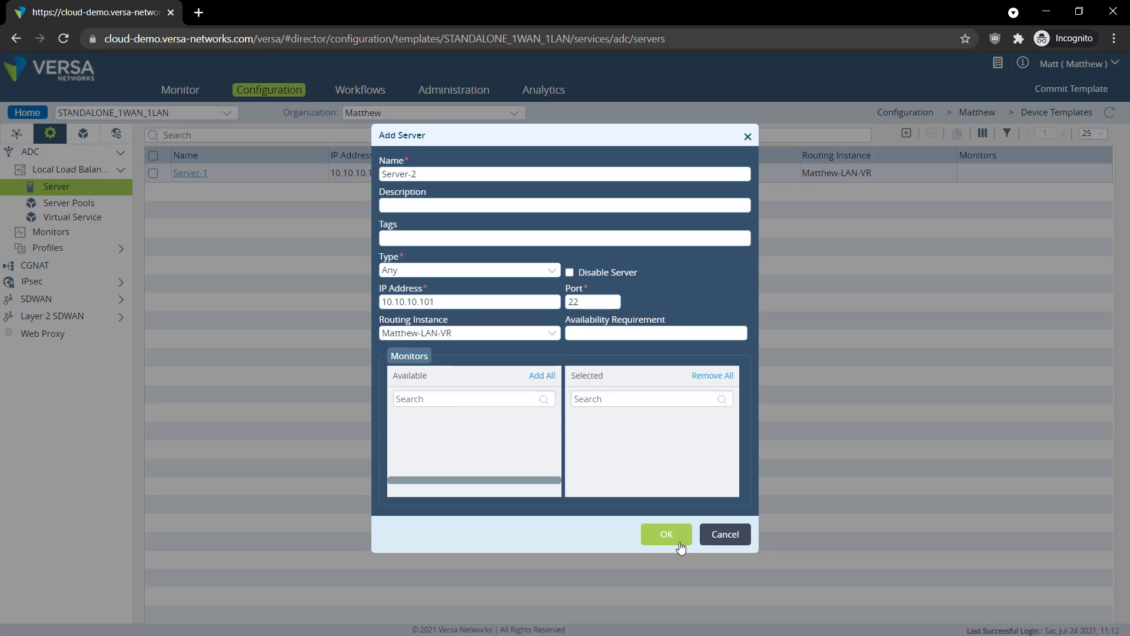
pyautogui.click(680, 546)
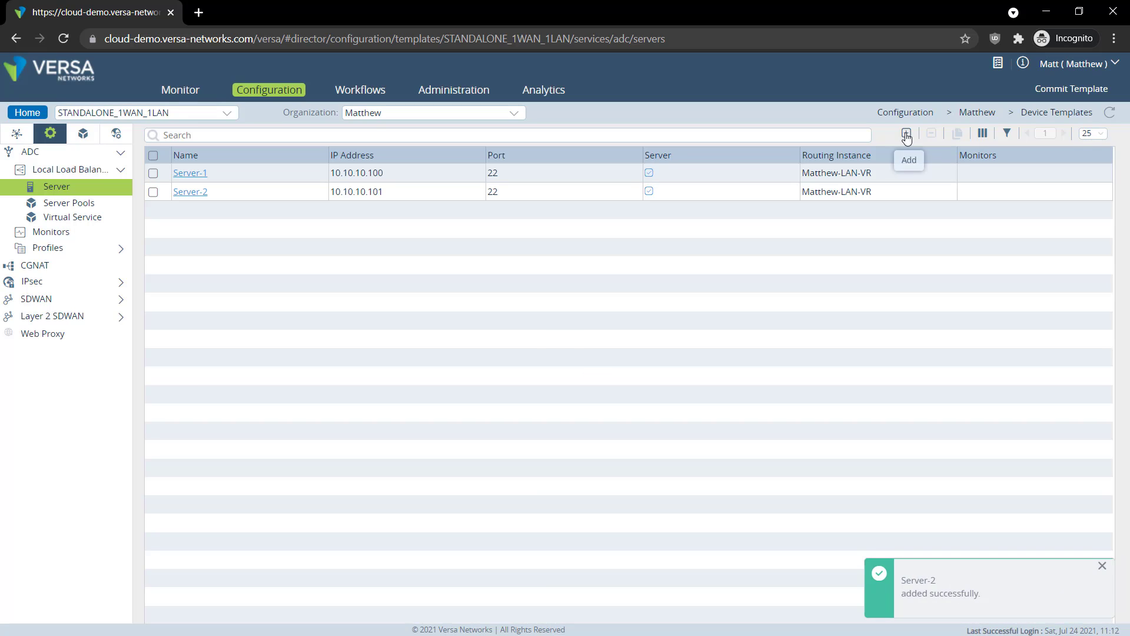
# Add Server-3 at 10.10.10.102, port 22, in Matthew-LAN-VR, then begin a new server pool
pyautogui.click(906, 137)
pyautogui.click(393, 173)
pyautogui.write('Server-3')
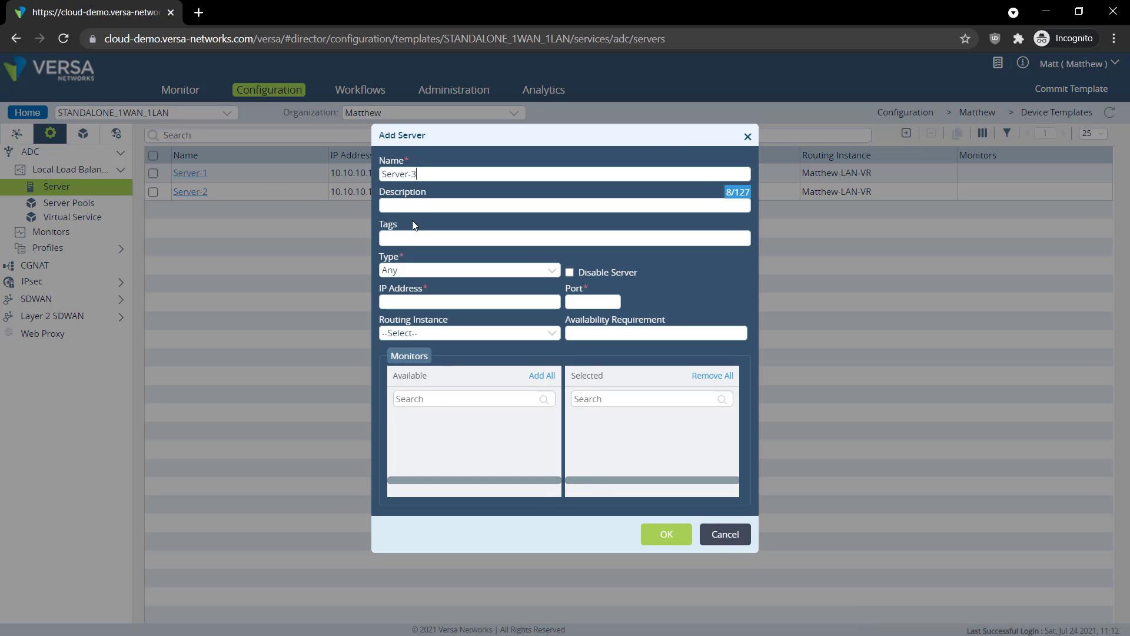
pyautogui.click(441, 301)
pyautogui.write('10.10.10.102')
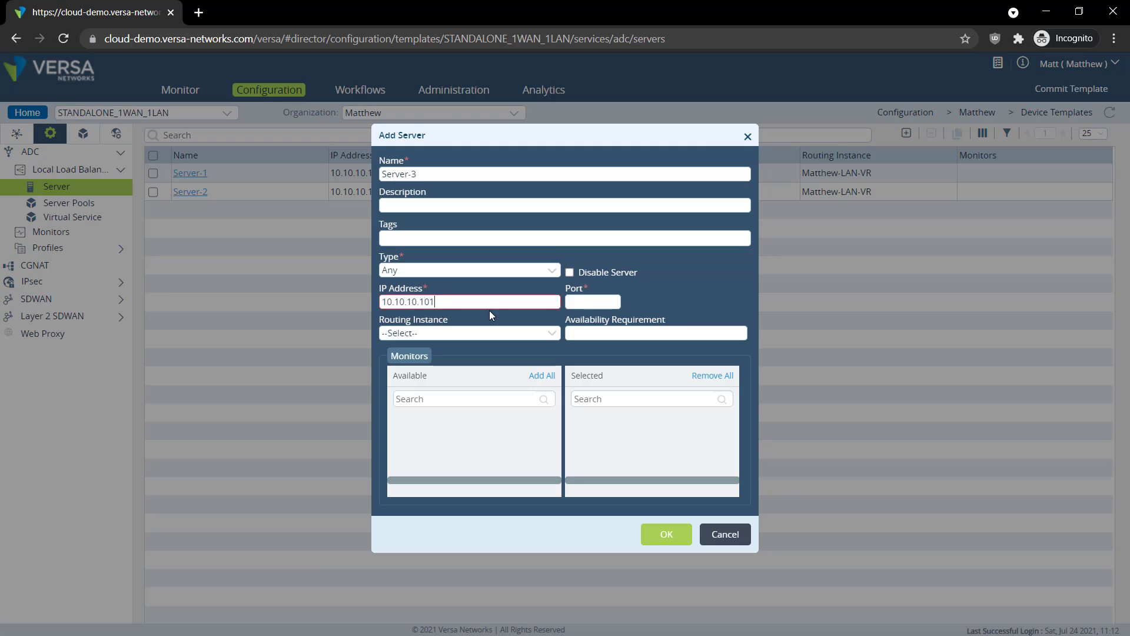
pyautogui.click(590, 305)
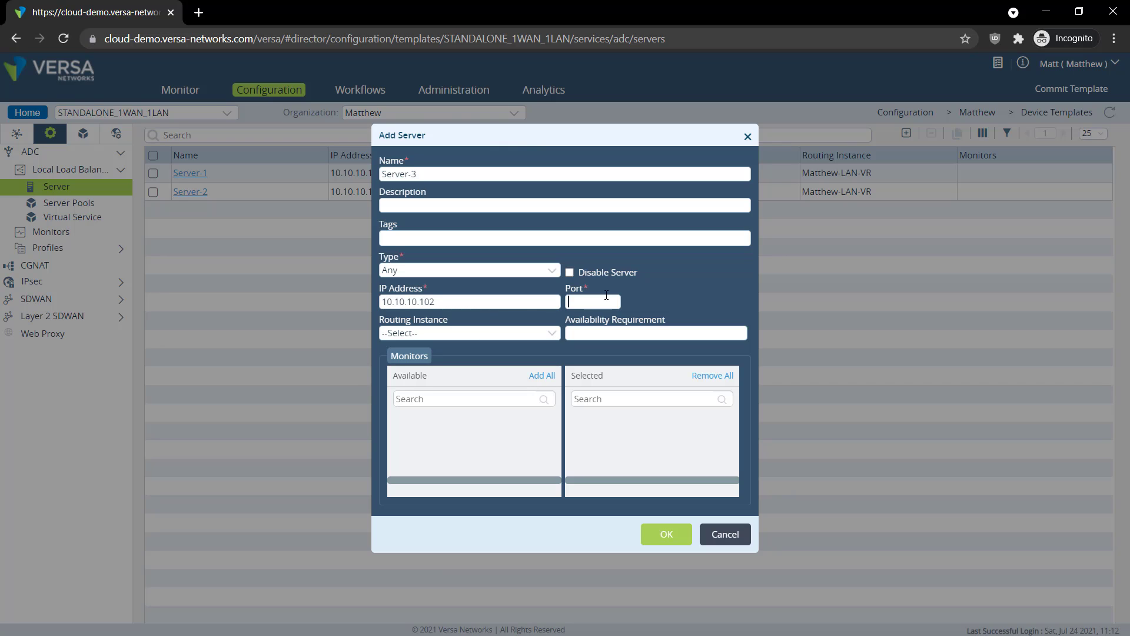
pyautogui.write('22')
pyautogui.click(489, 333)
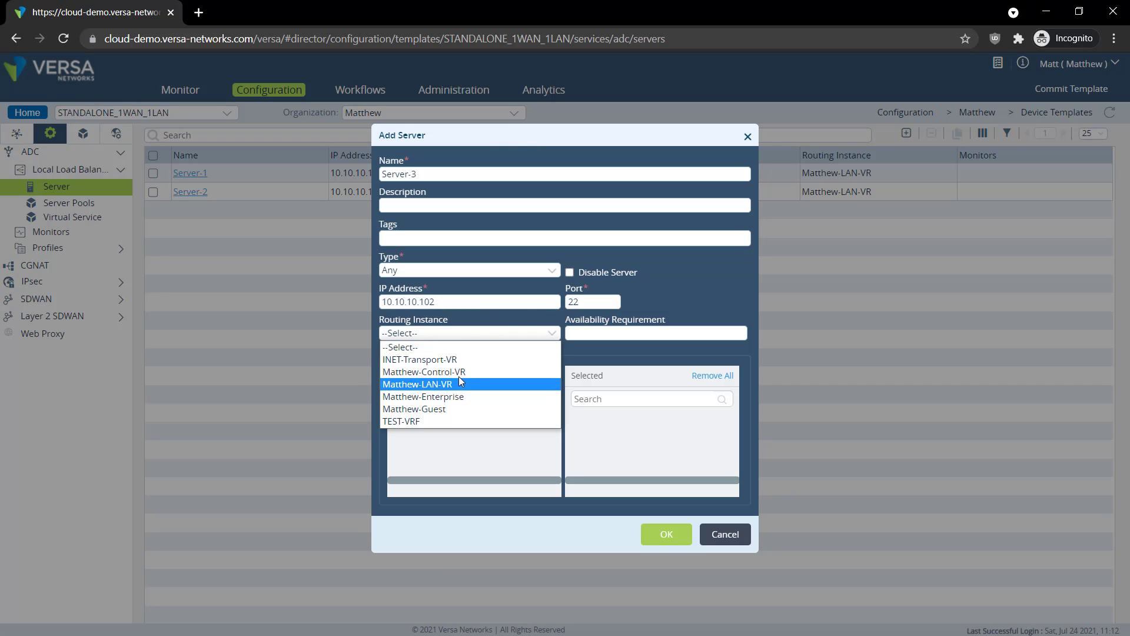
pyautogui.click(459, 384)
pyautogui.click(666, 543)
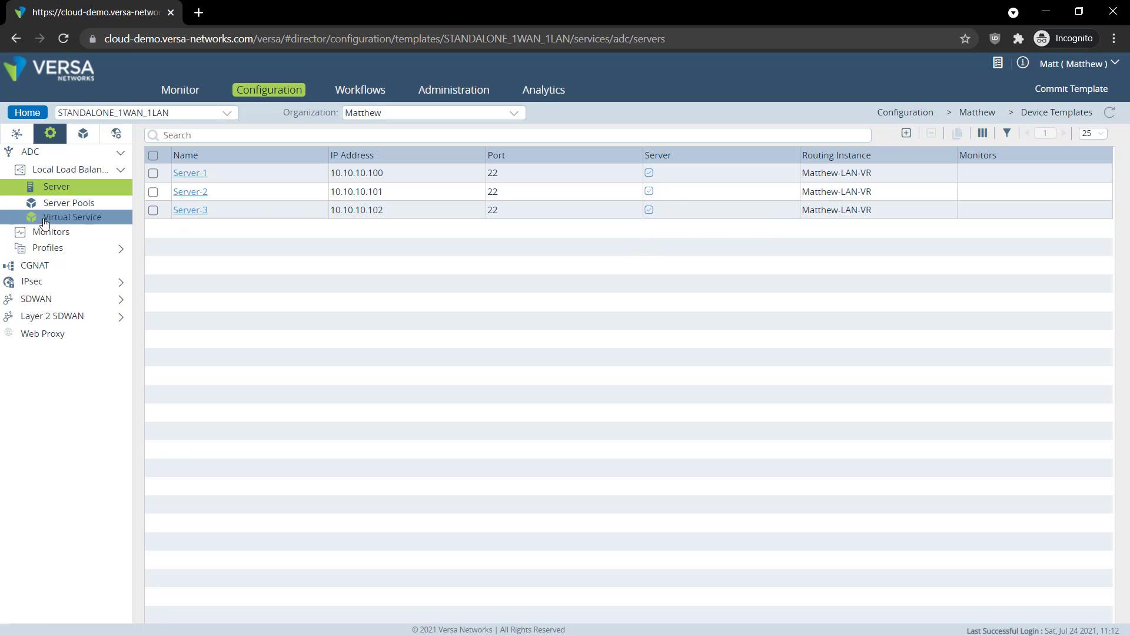
pyautogui.click(59, 204)
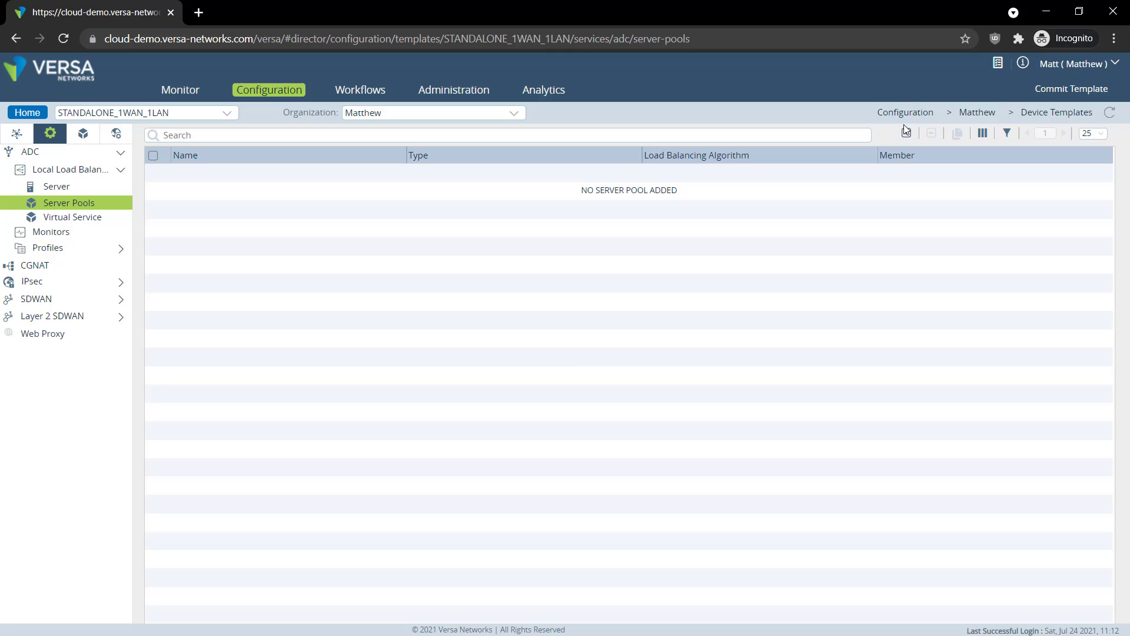
pyautogui.click(906, 134)
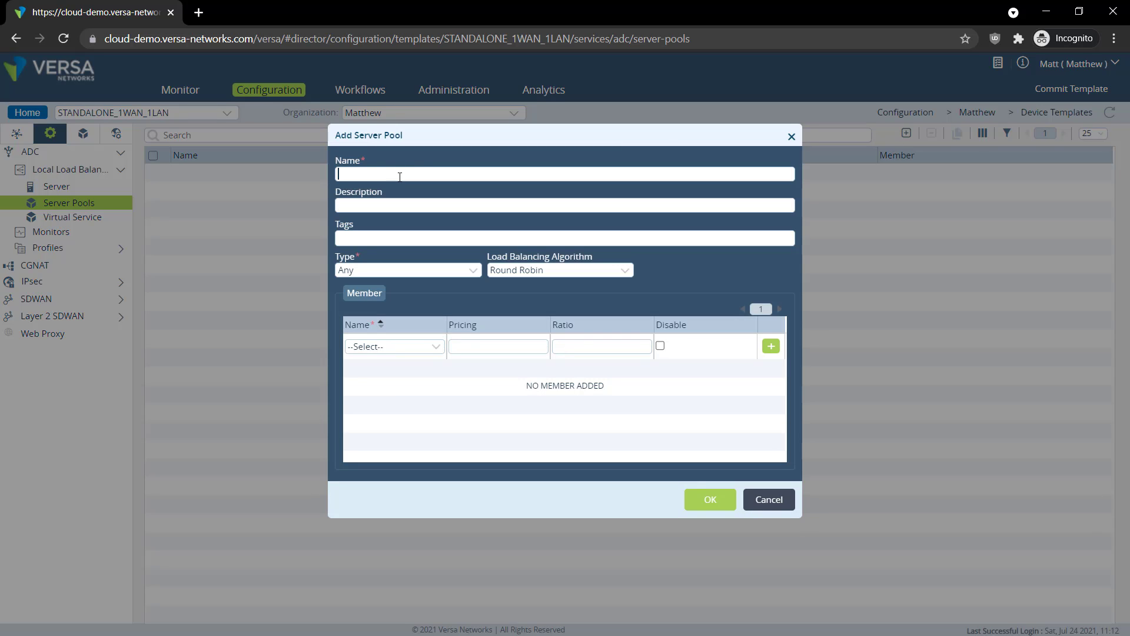
# Name the pool Server-Pool-1 and add Server-1, Server-2 and Server-3 as members
pyautogui.click(399, 174)
pyautogui.write('Server-Pool-1')
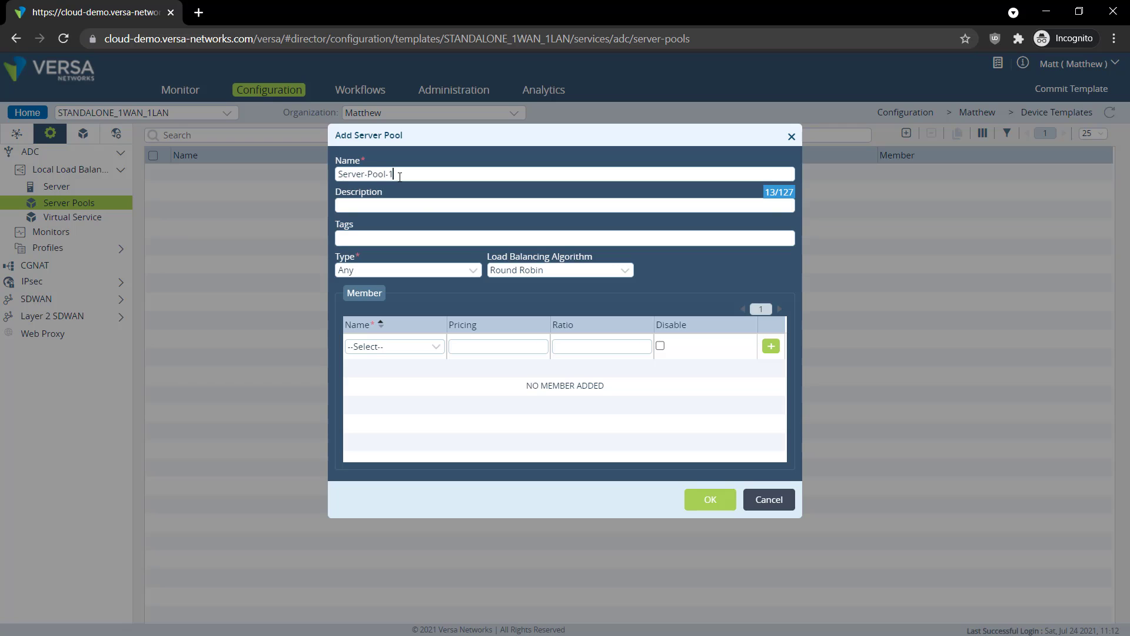
pyautogui.click(410, 344)
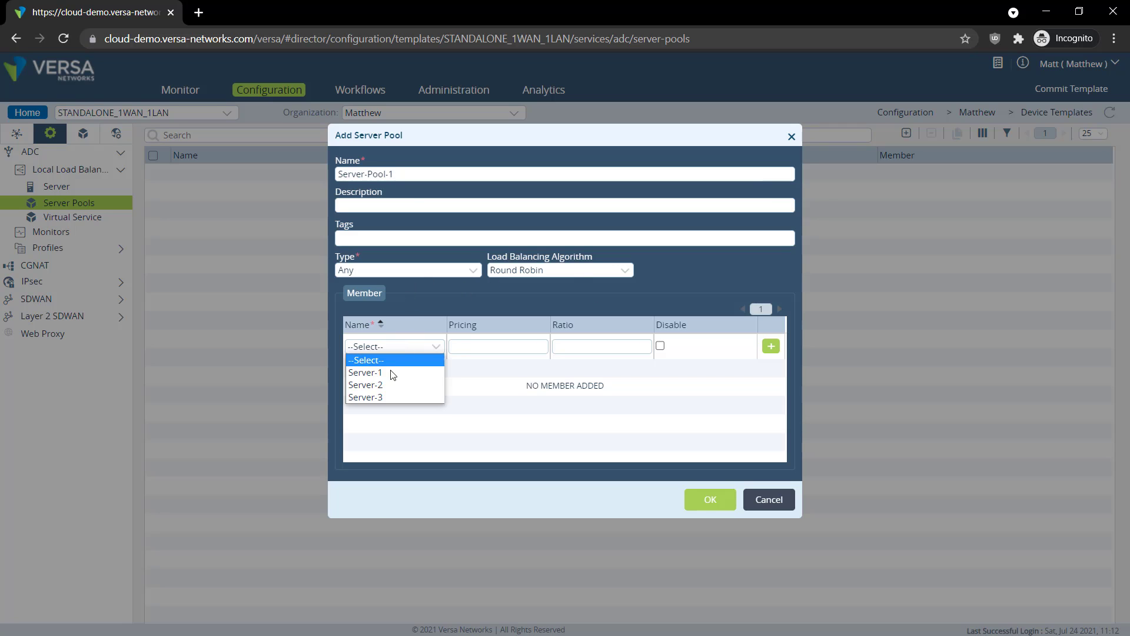
pyautogui.click(391, 371)
pyautogui.click(771, 348)
pyautogui.click(436, 343)
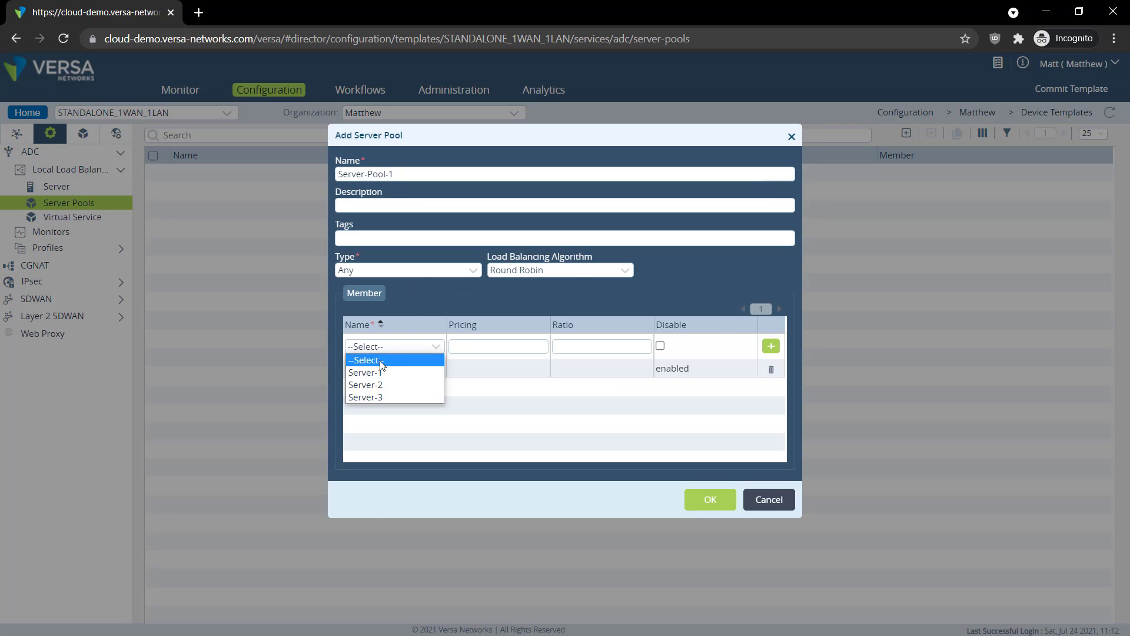
pyautogui.click(386, 384)
pyautogui.click(771, 346)
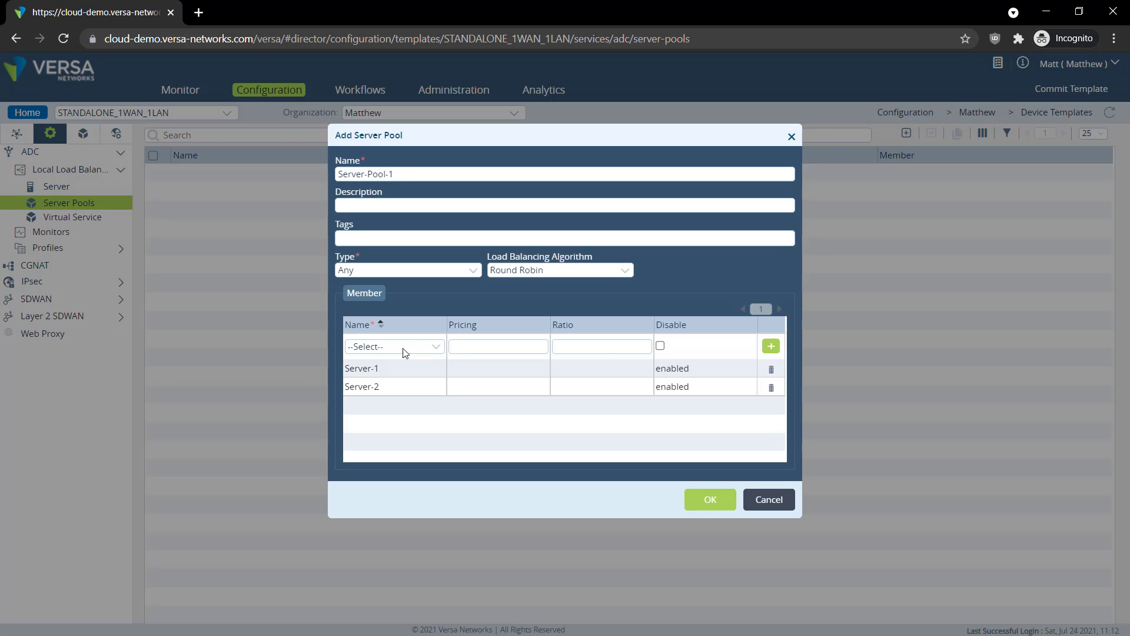
pyautogui.click(405, 346)
pyautogui.click(386, 399)
pyautogui.click(772, 344)
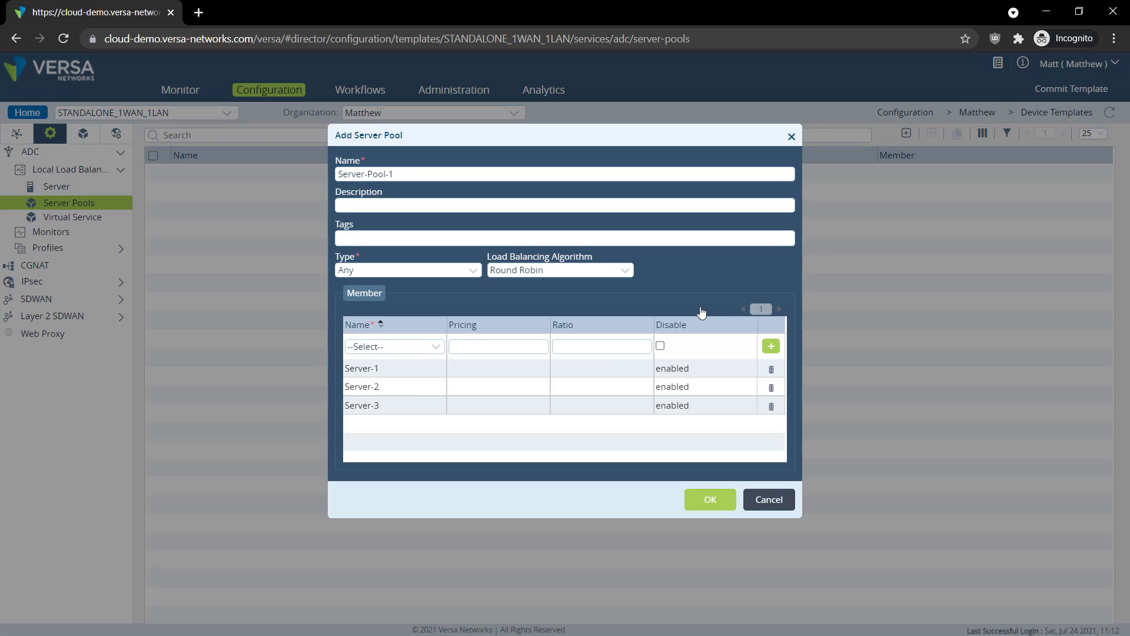
# Keep Round Robin as the load balancing algorithm and save Server-Pool-1
pyautogui.click(538, 271)
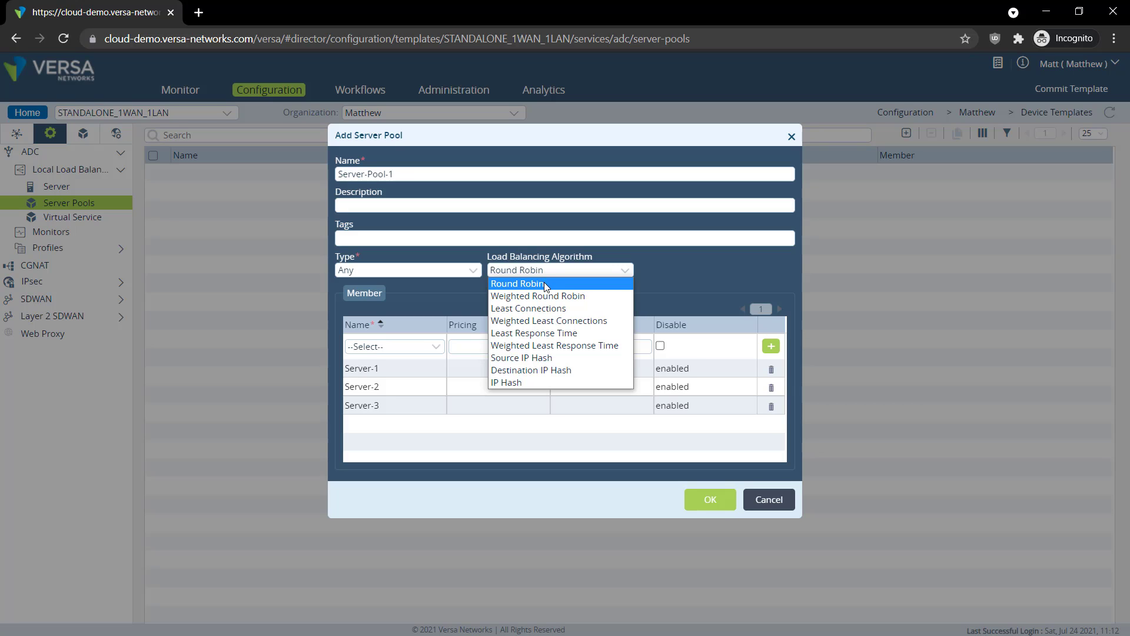
pyautogui.click(710, 273)
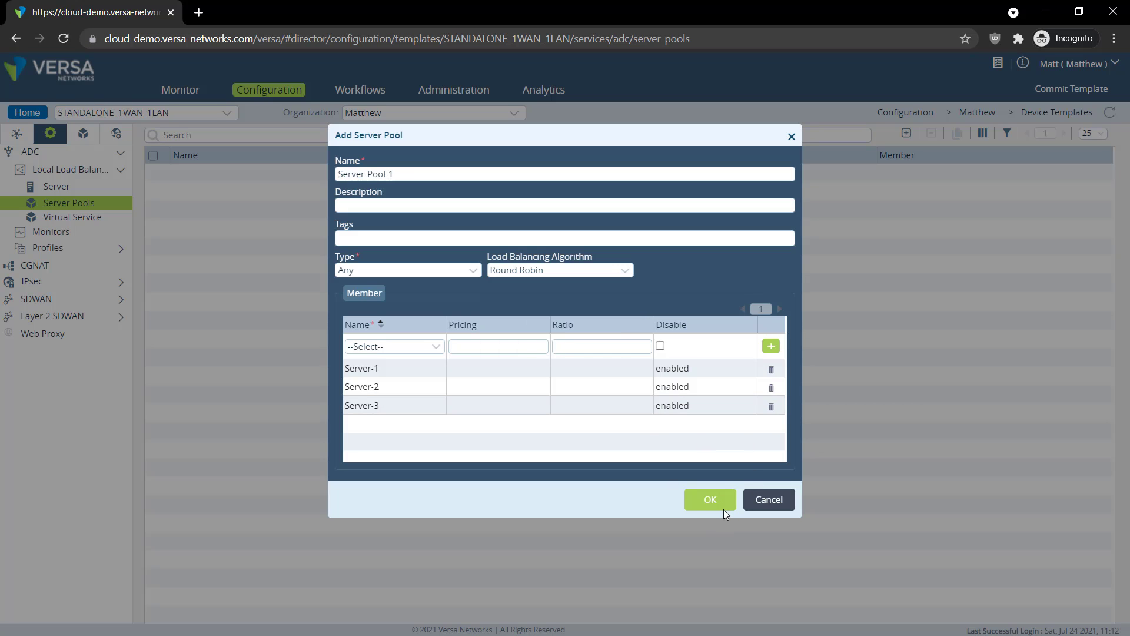
pyautogui.click(710, 500)
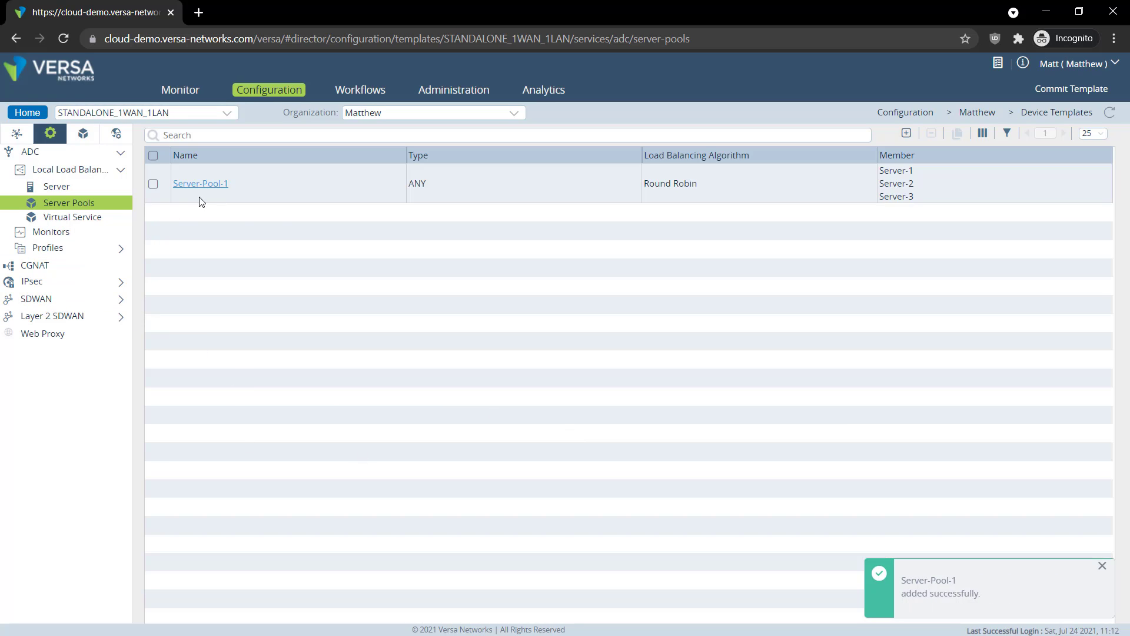
# Start a new virtual service named Load-Balancer-1 with type Any
pyautogui.click(62, 218)
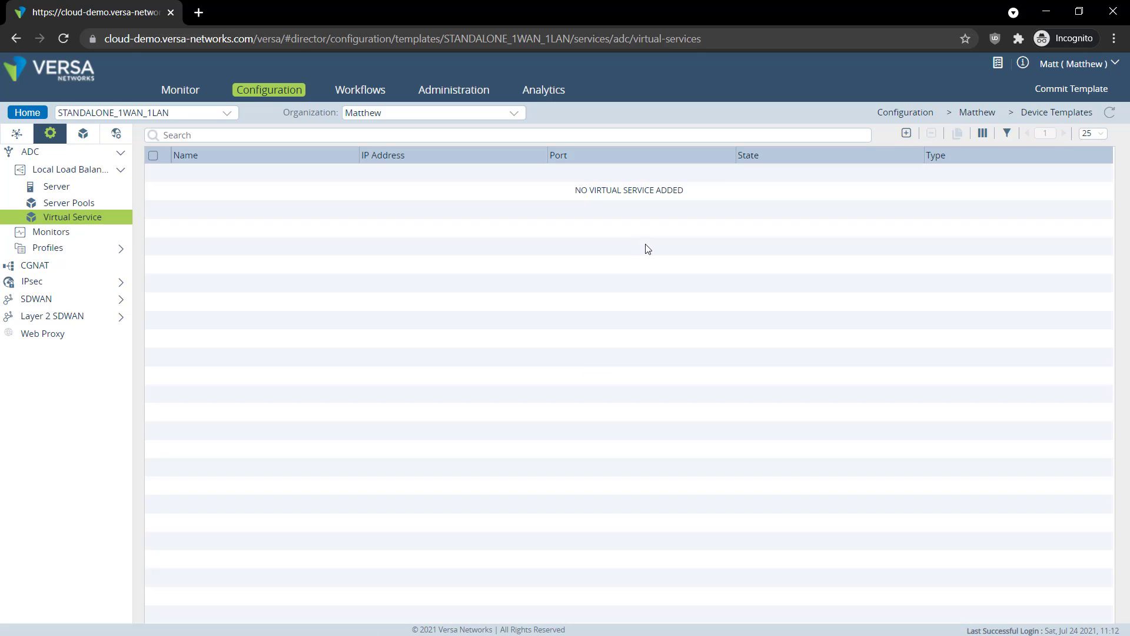
pyautogui.click(906, 132)
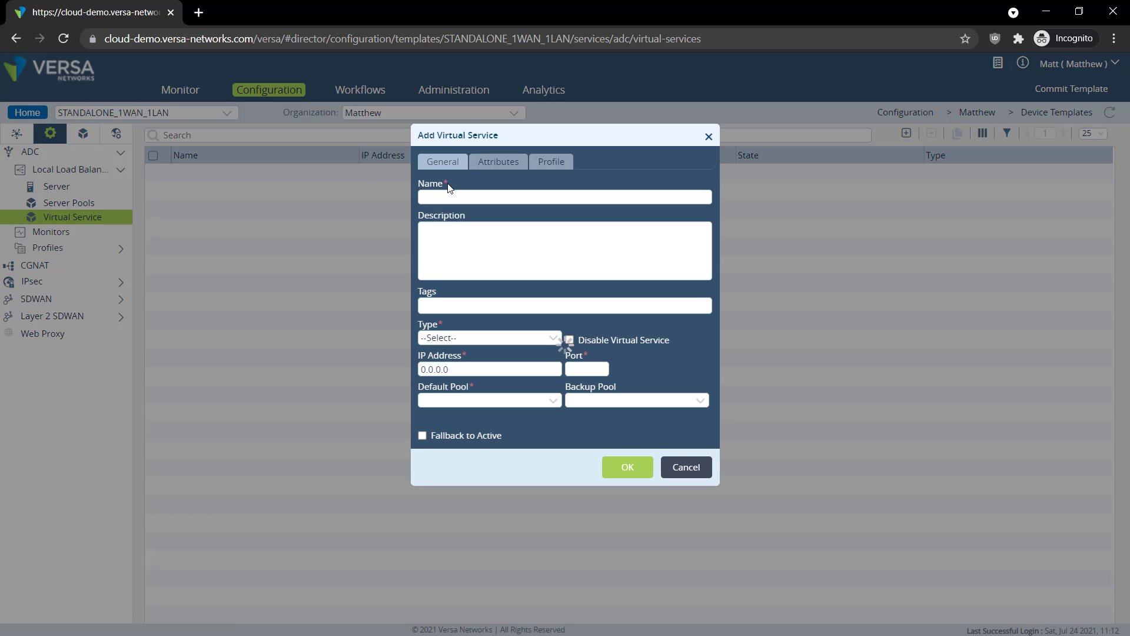
pyautogui.write('Load-Balancer-1')
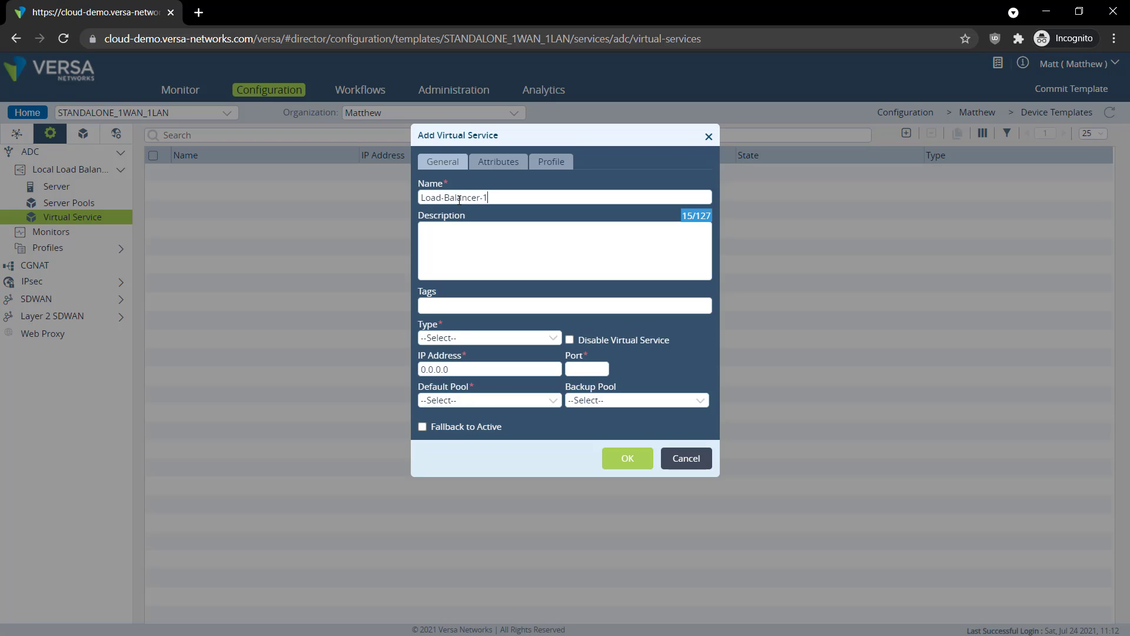
pyautogui.click(469, 338)
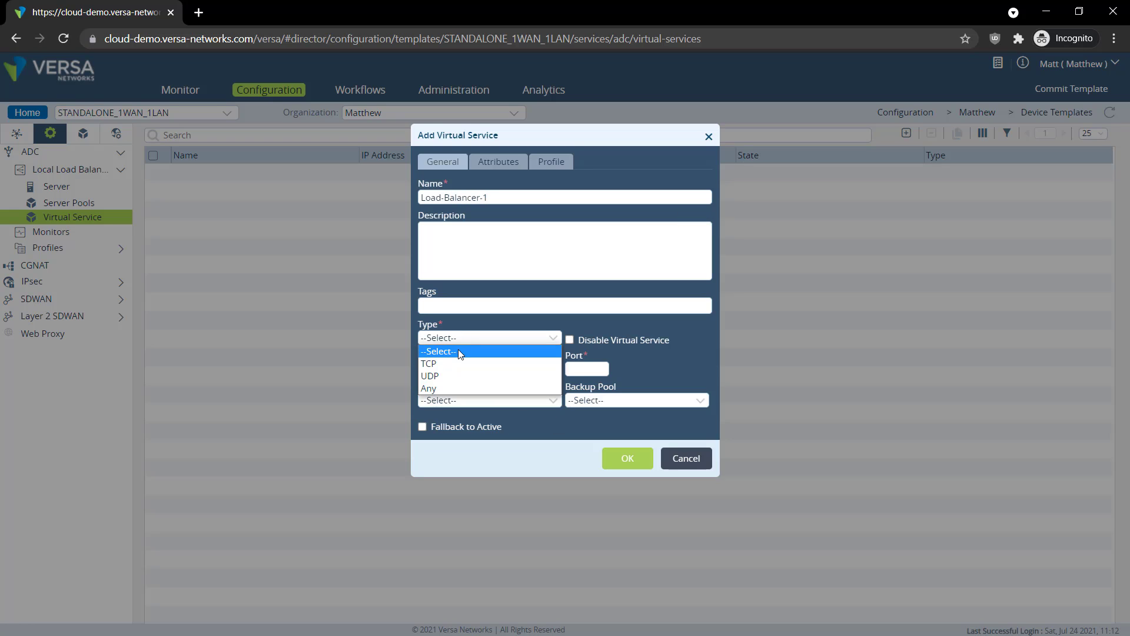
pyautogui.click(442, 386)
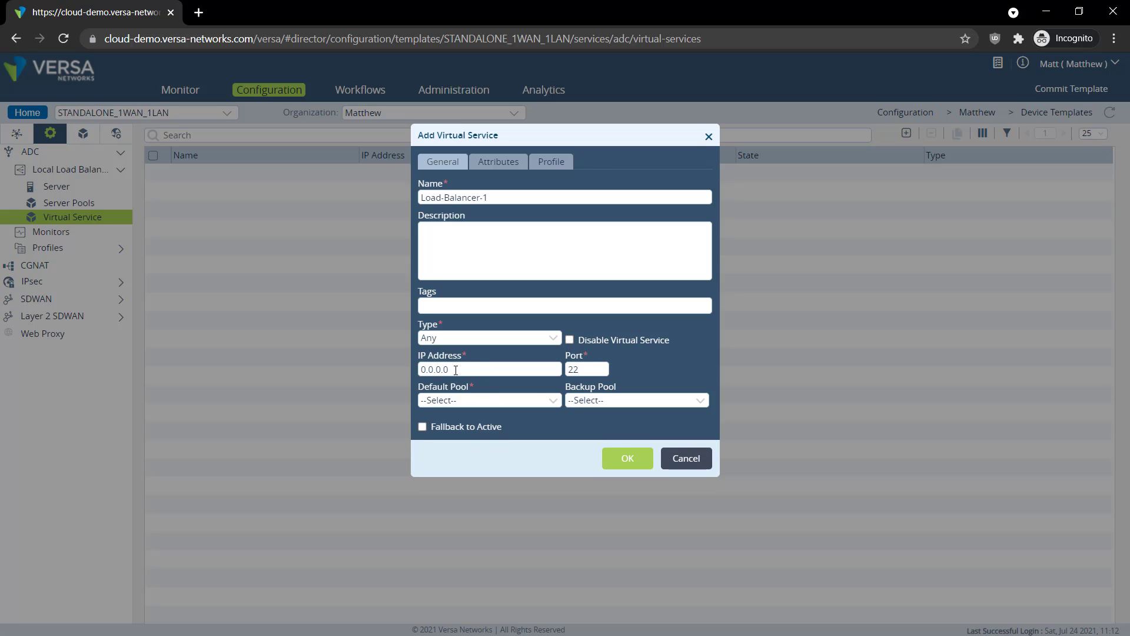
# Set Load-Balancer-1's virtual IP to 192.168.122.231 and its default pool to Server-Pool-1
pyautogui.moveTo(468, 369); pyautogui.dragTo(378, 365)
pyautogui.hotkey('alt', 'Tab')
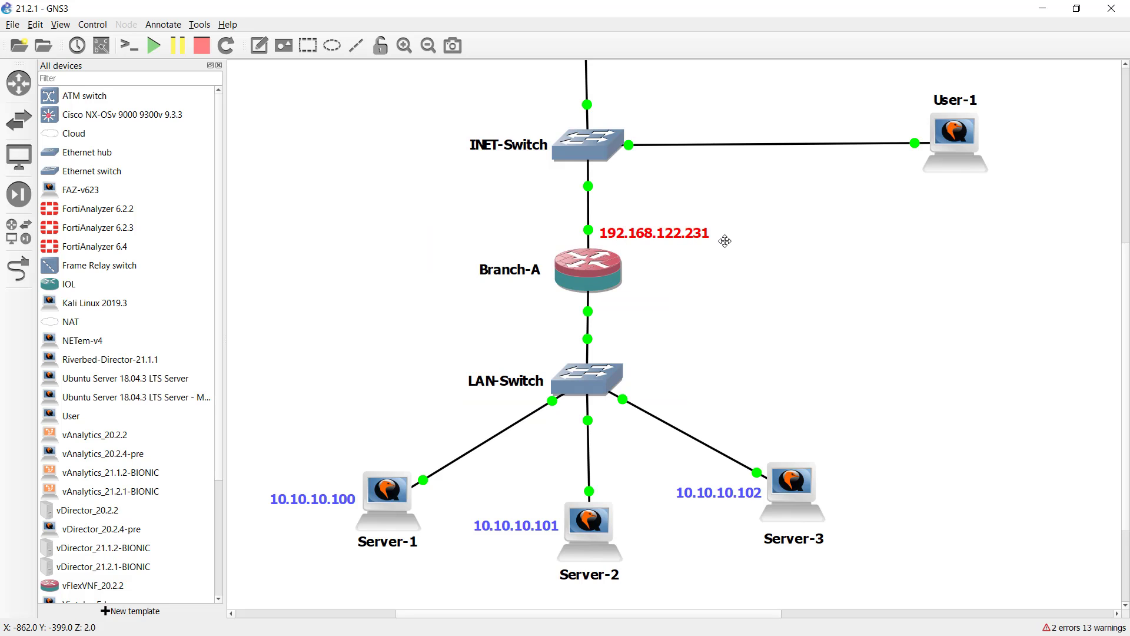
pyautogui.hotkey('alt', 'Tab')
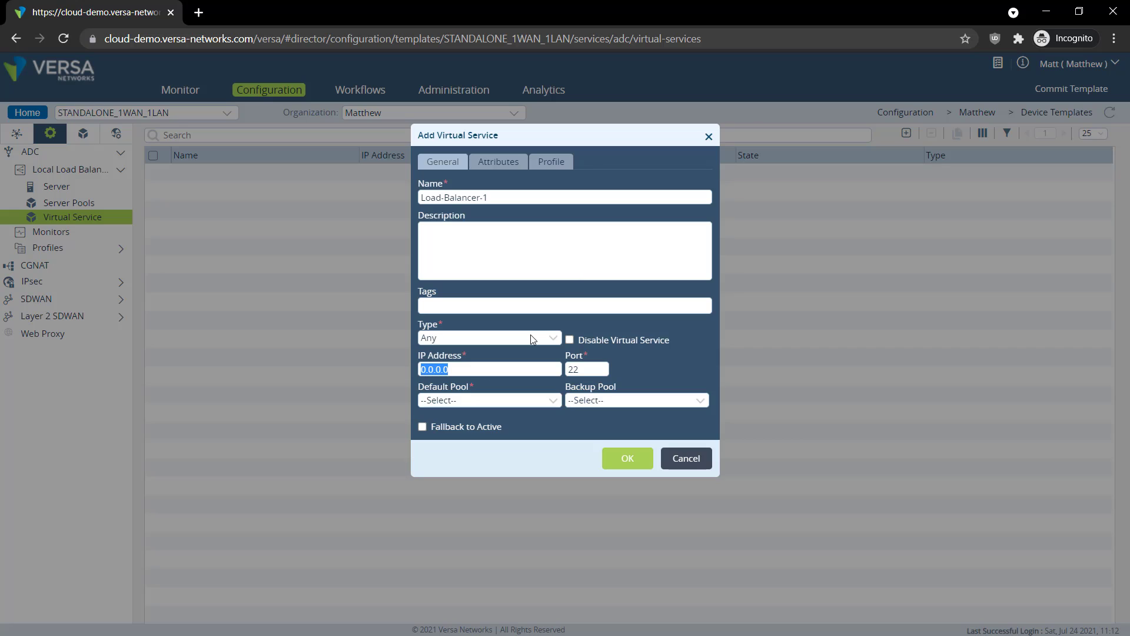
pyautogui.write('192.168.12')
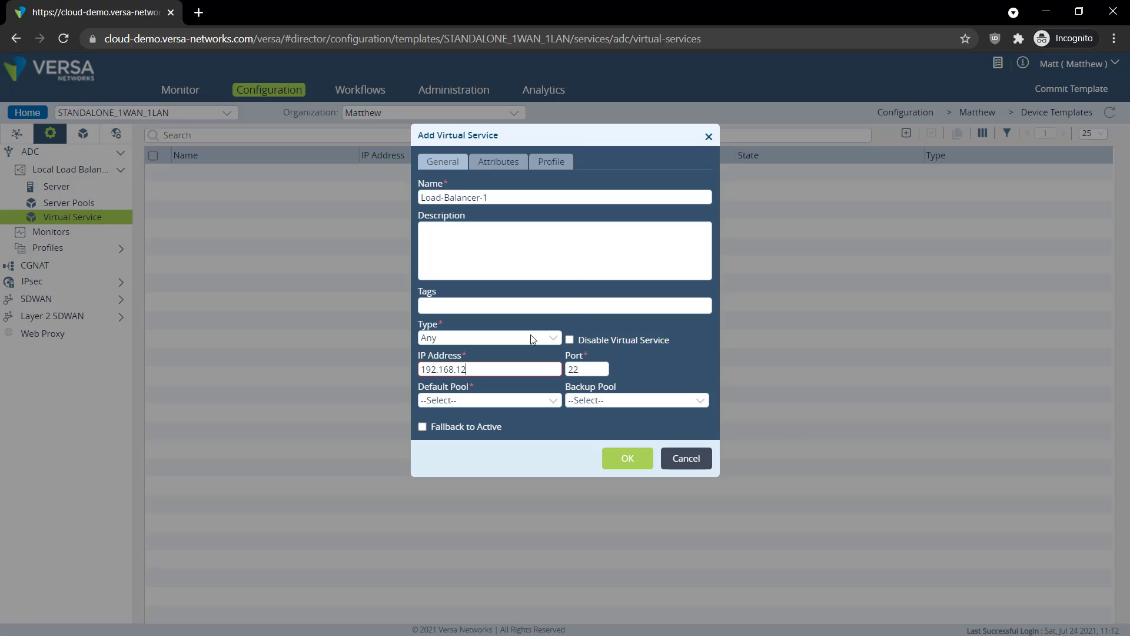
pyautogui.write('2.231')
pyautogui.click(475, 404)
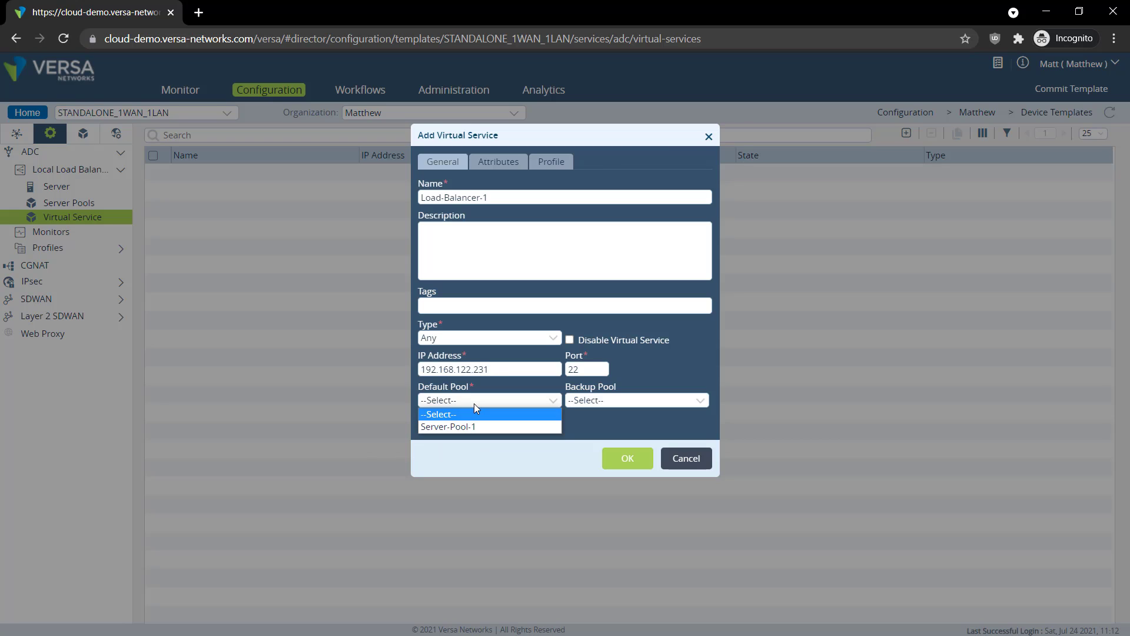
pyautogui.click(447, 427)
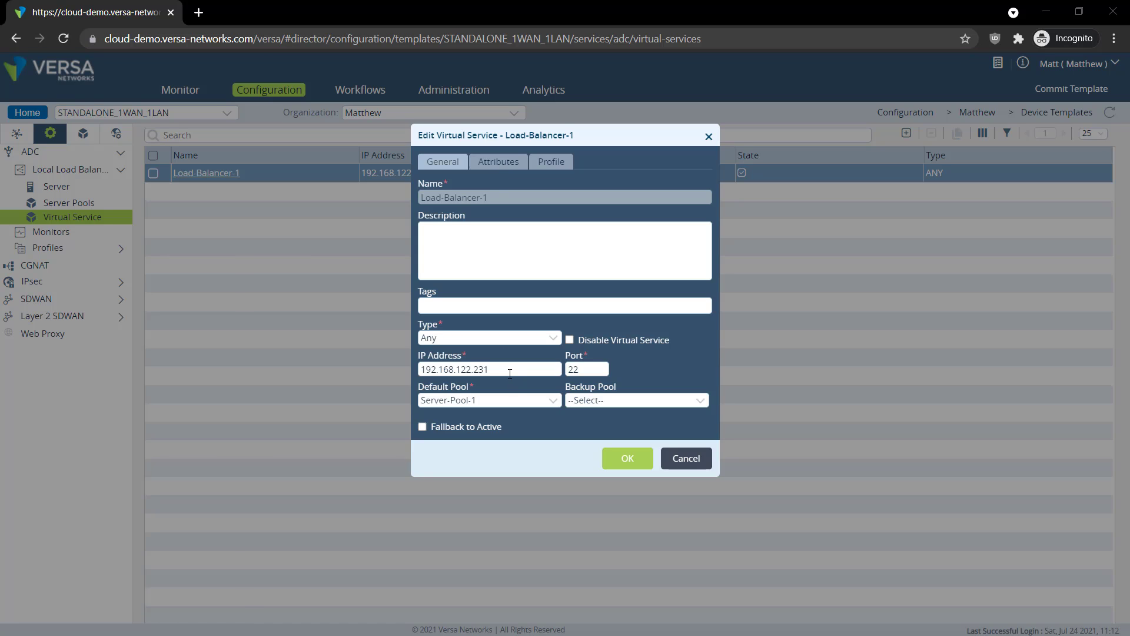
# Set Load-Balancer-1's routing instance to INET-Transport-VR and enable the default LEF profile
pyautogui.moveTo(510, 373); pyautogui.dragTo(419, 372)
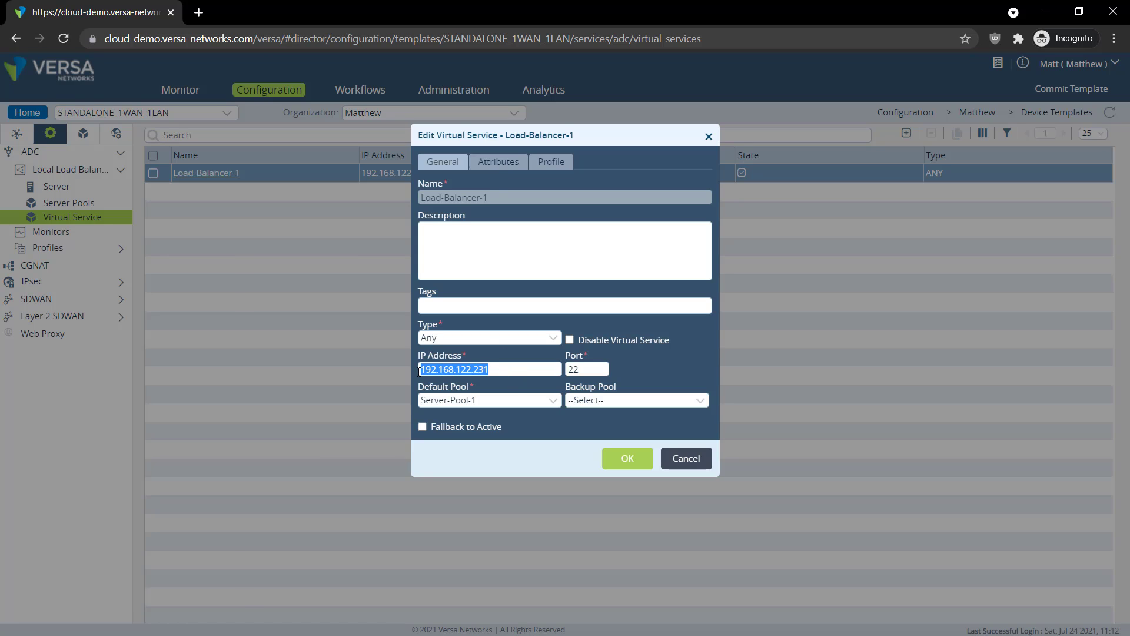
pyautogui.click(495, 169)
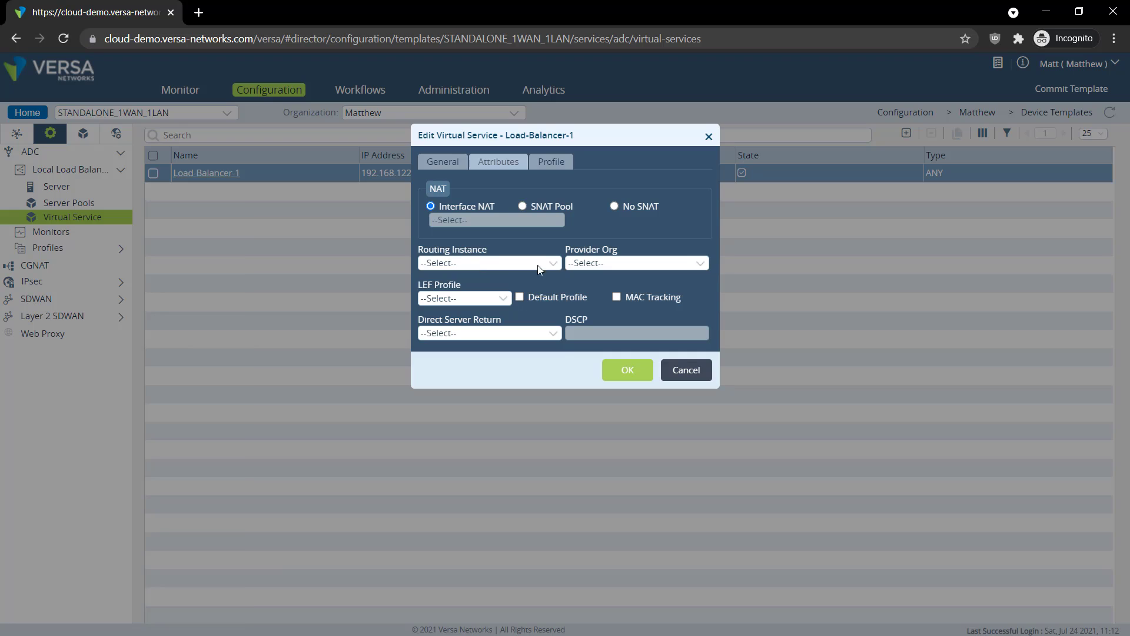
pyautogui.click(482, 265)
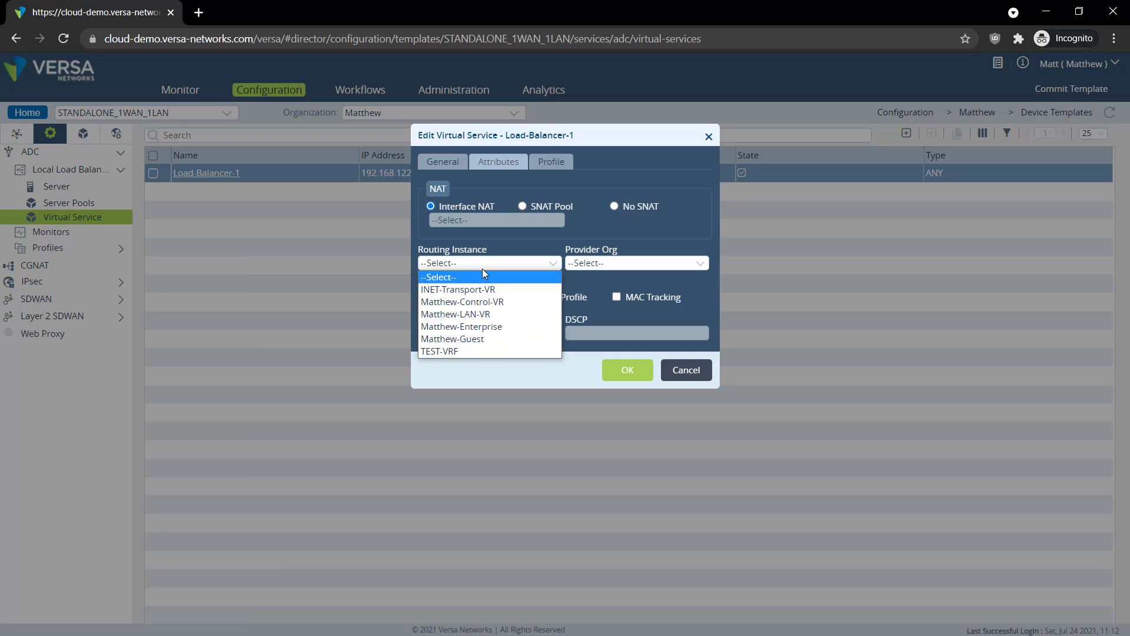
pyautogui.click(460, 290)
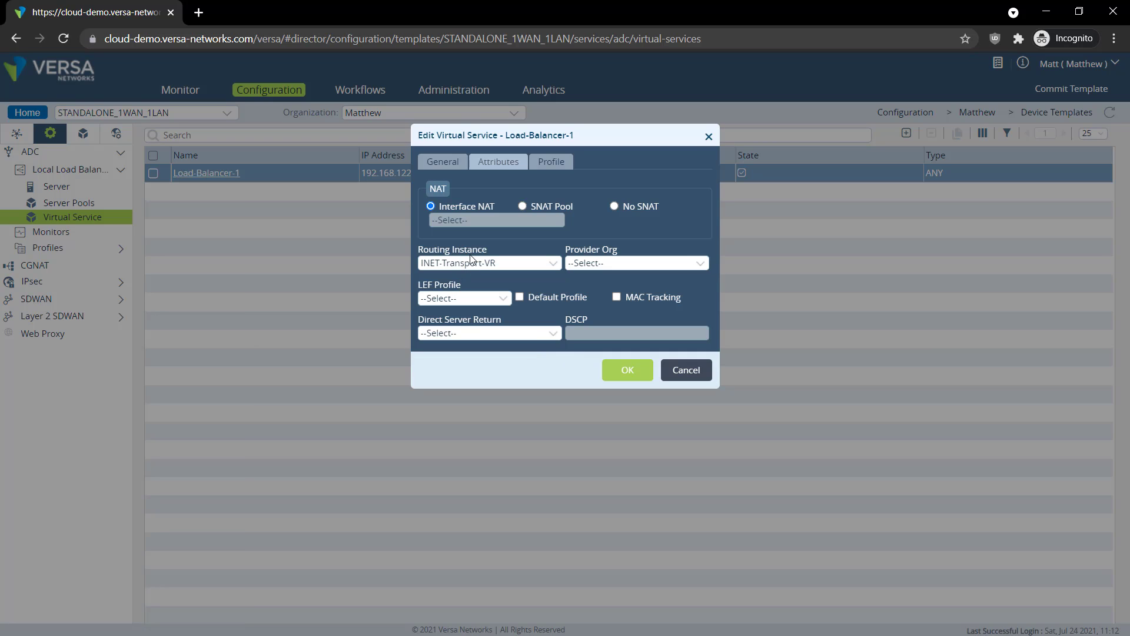
pyautogui.click(520, 296)
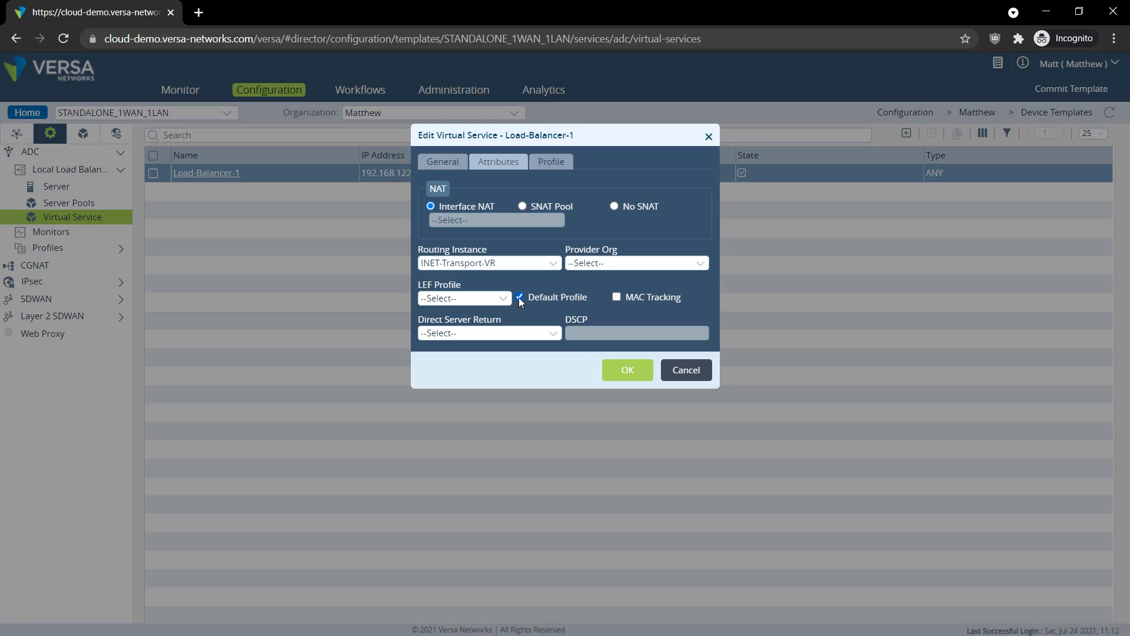
# Confirm Server-Pool-1 as the default pool on the General tab and save the virtual service
pyautogui.click(456, 166)
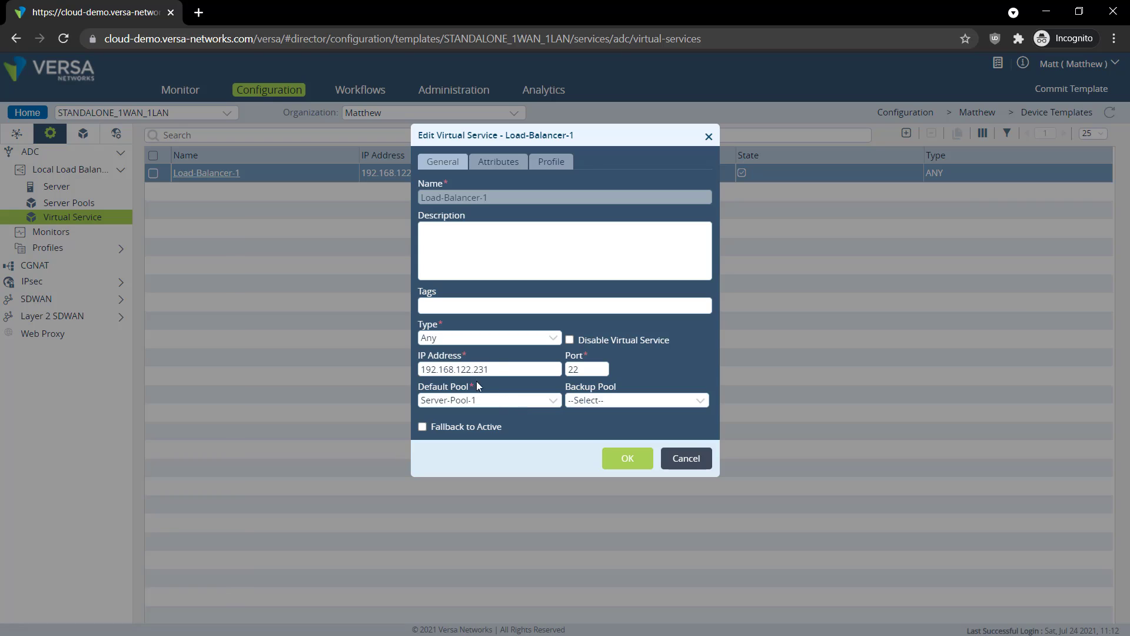
pyautogui.moveTo(498, 369); pyautogui.dragTo(406, 371)
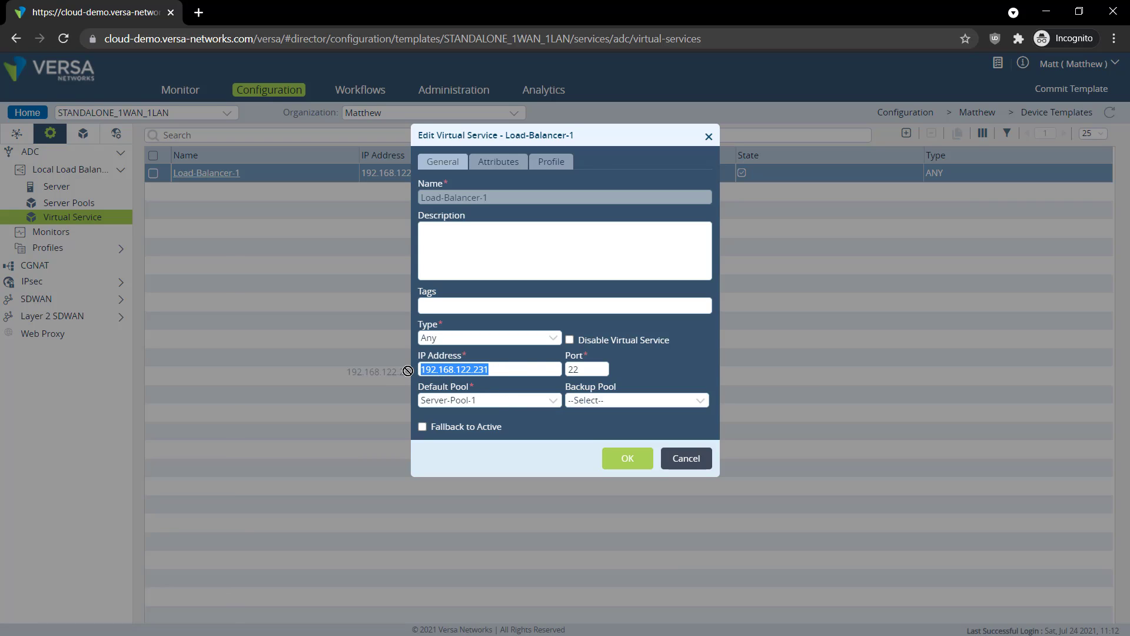
pyautogui.click(515, 368)
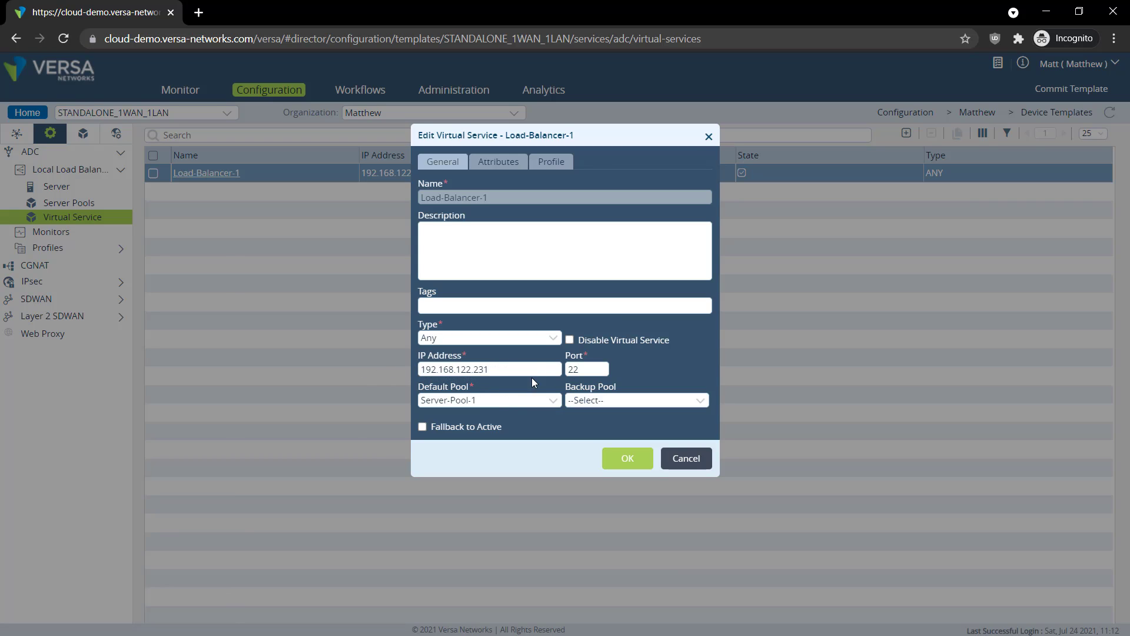
pyautogui.click(465, 401)
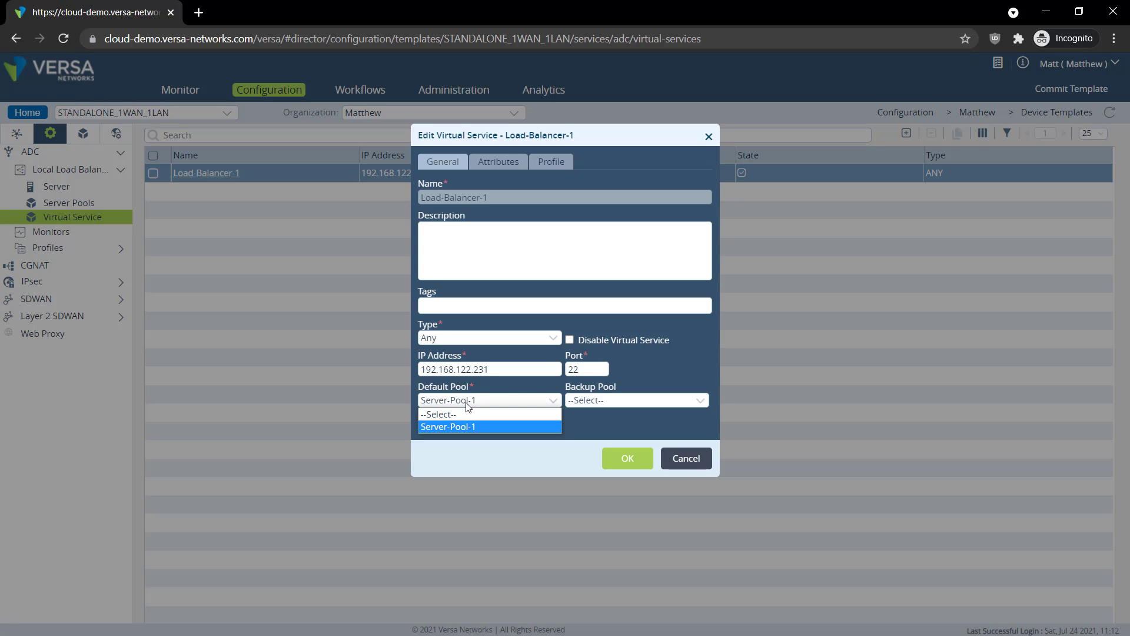
pyautogui.click(466, 429)
pyautogui.click(618, 465)
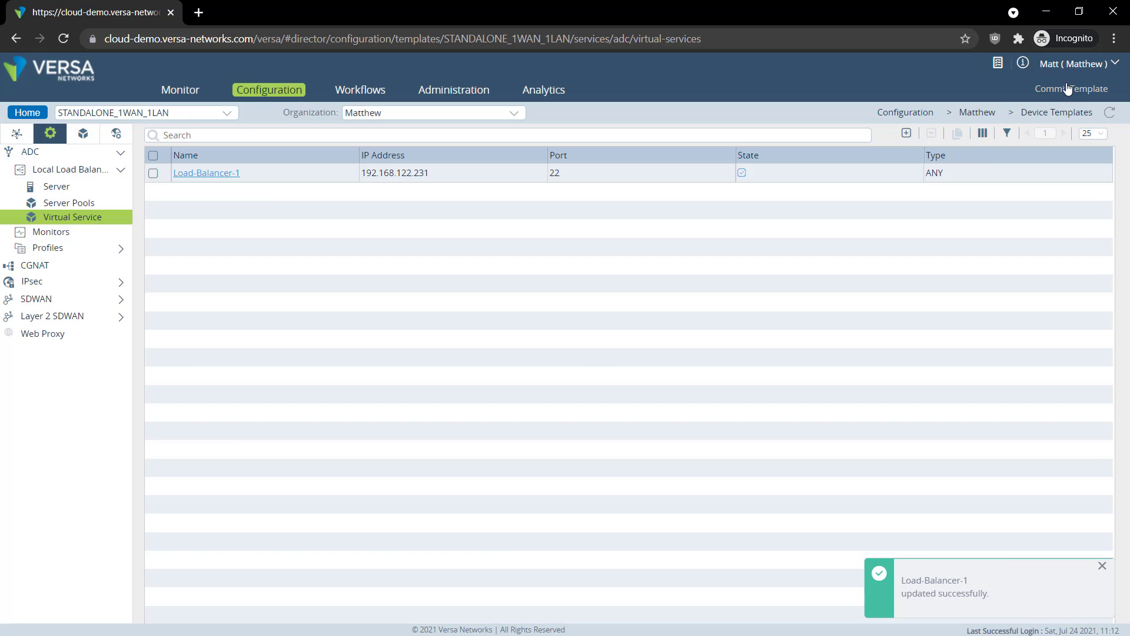
# Commit the STANDALONE_1WAN_1LAN template for the tenant organization to the Branch-A device
pyautogui.click(1070, 88)
pyautogui.click(496, 185)
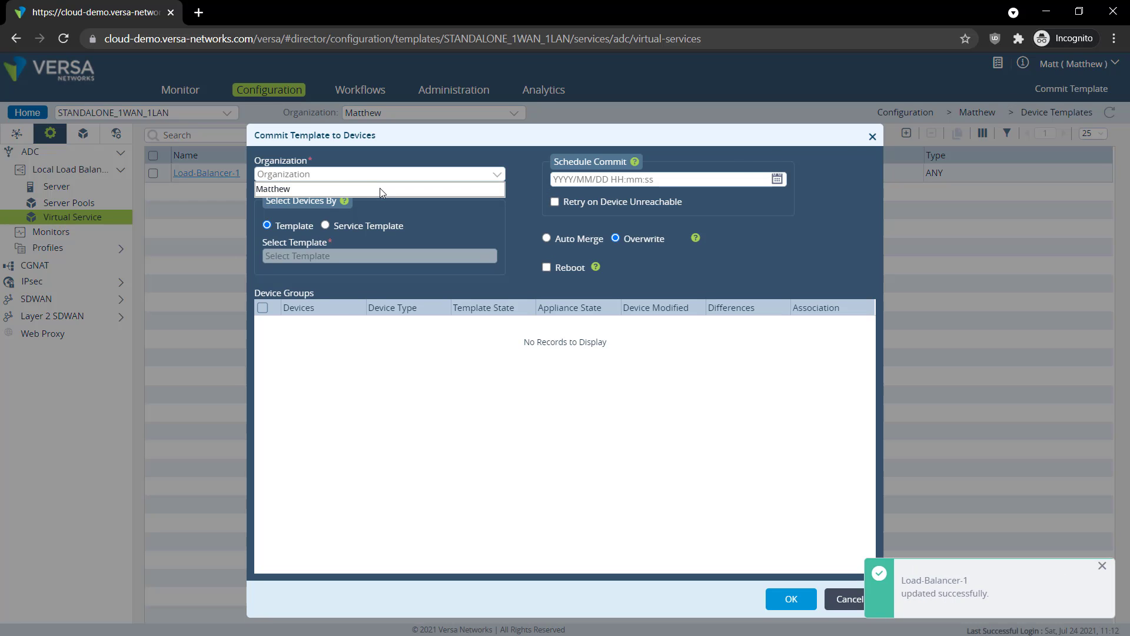
pyautogui.click(380, 188)
pyautogui.click(411, 256)
pyautogui.click(400, 272)
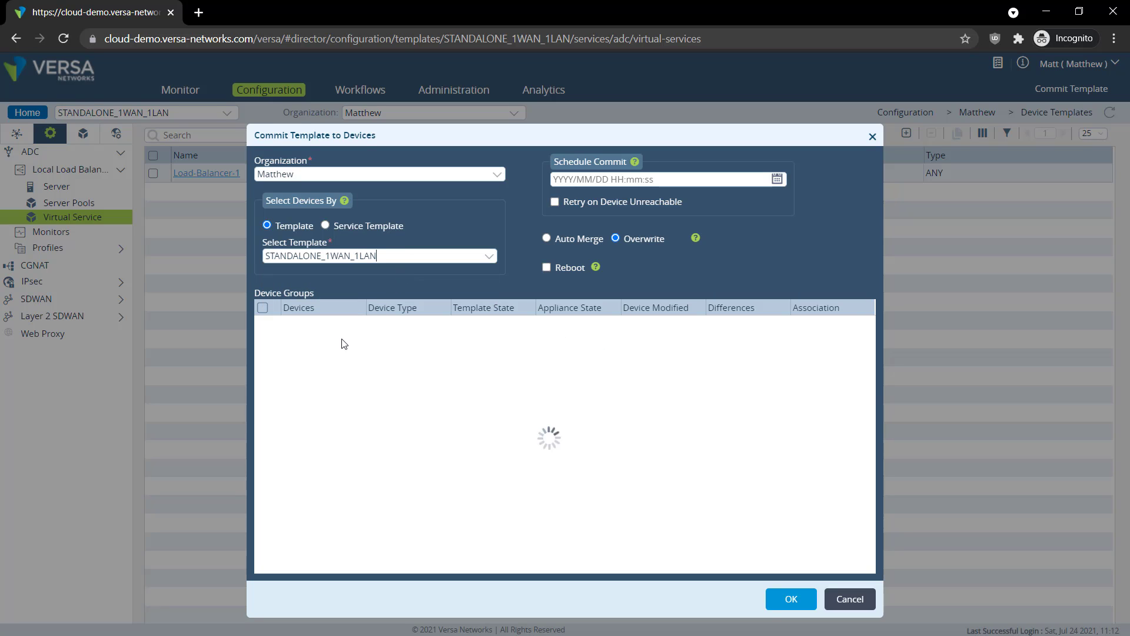
pyautogui.click(796, 596)
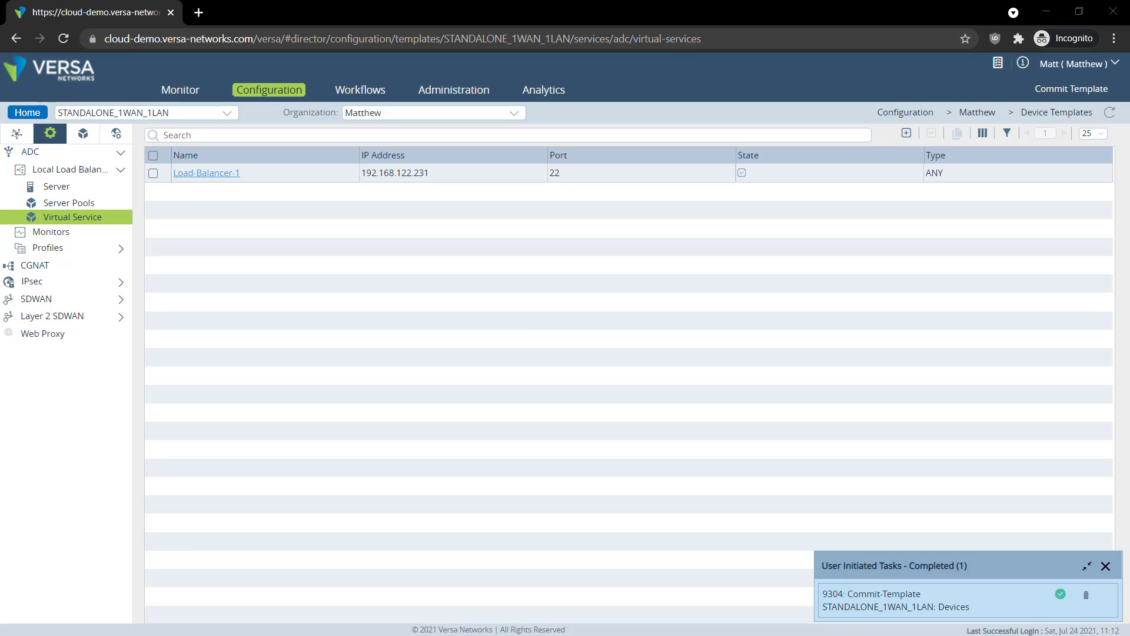
# From User-1's GNS3 console, SSH to 192.168.122.231, accept the host key and log in
pyautogui.hotkey('alt', 'Tab')
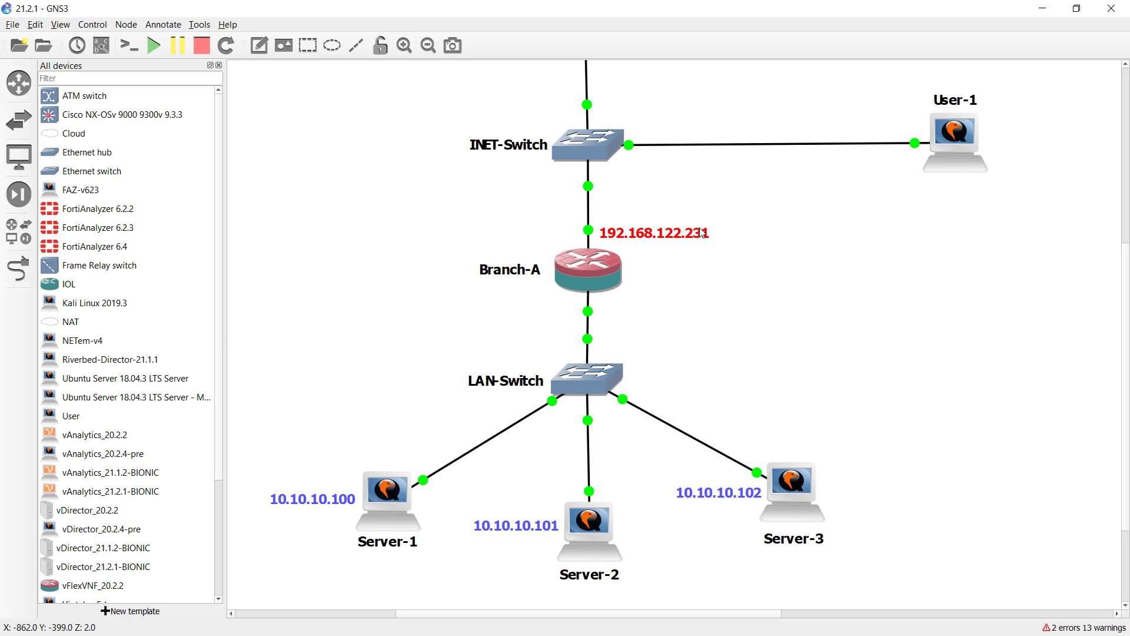
pyautogui.rightClick(962, 144)
pyautogui.click(986, 162)
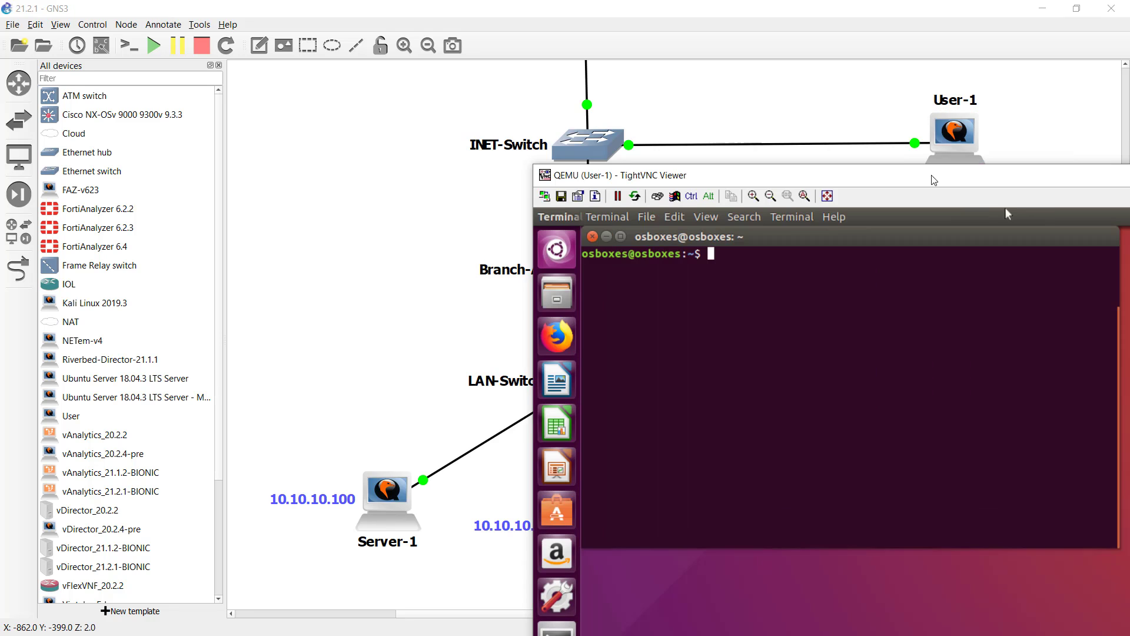
pyautogui.moveTo(1016, 226); pyautogui.dragTo(720, 28)
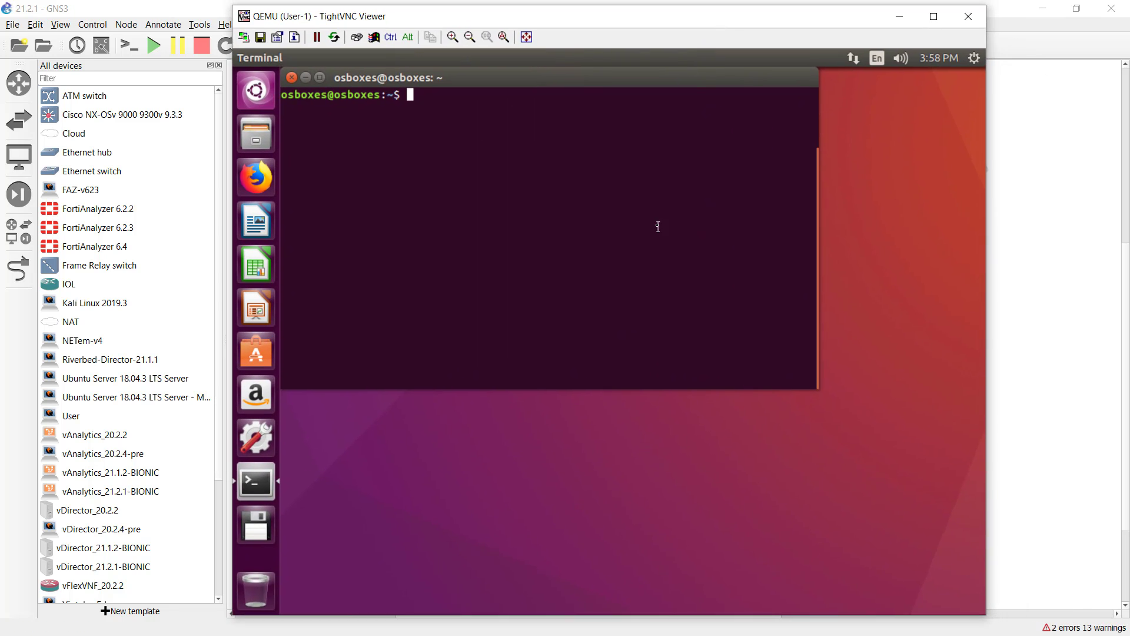
pyautogui.write('ssh 192.168.122.231')
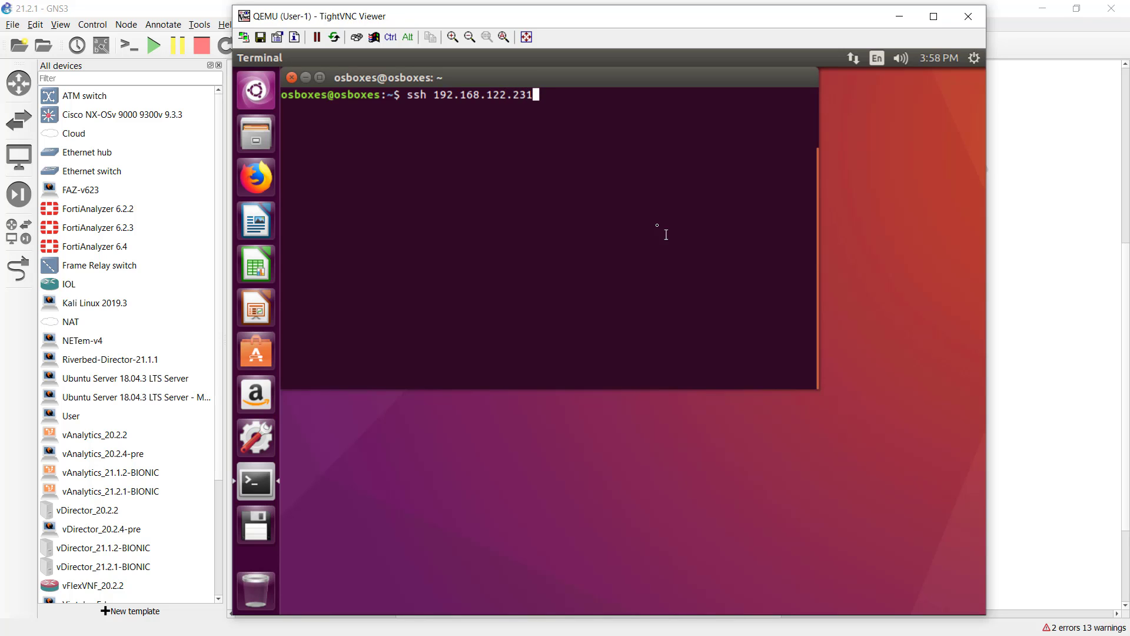
pyautogui.press('Return')
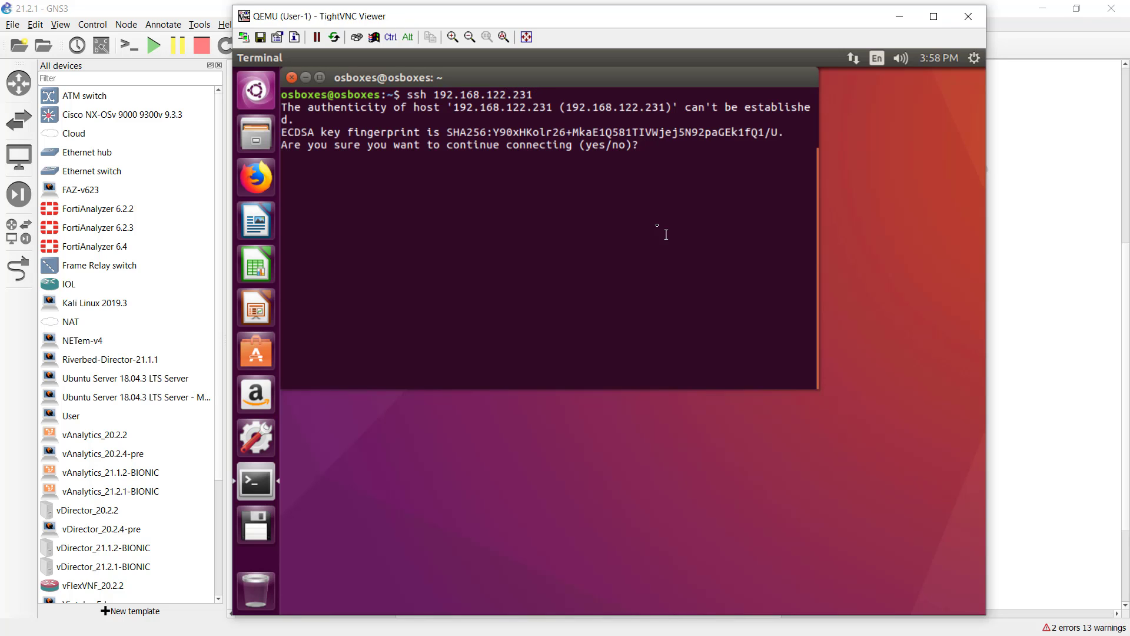
pyautogui.write('yes')
pyautogui.press('Return')
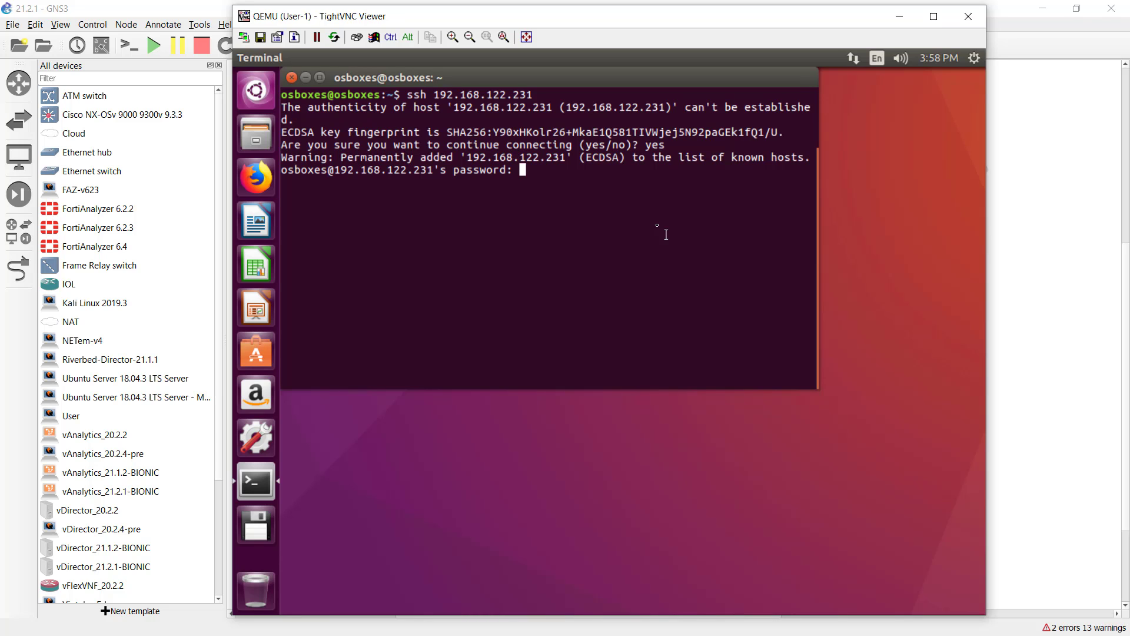
pyautogui.press('Return')
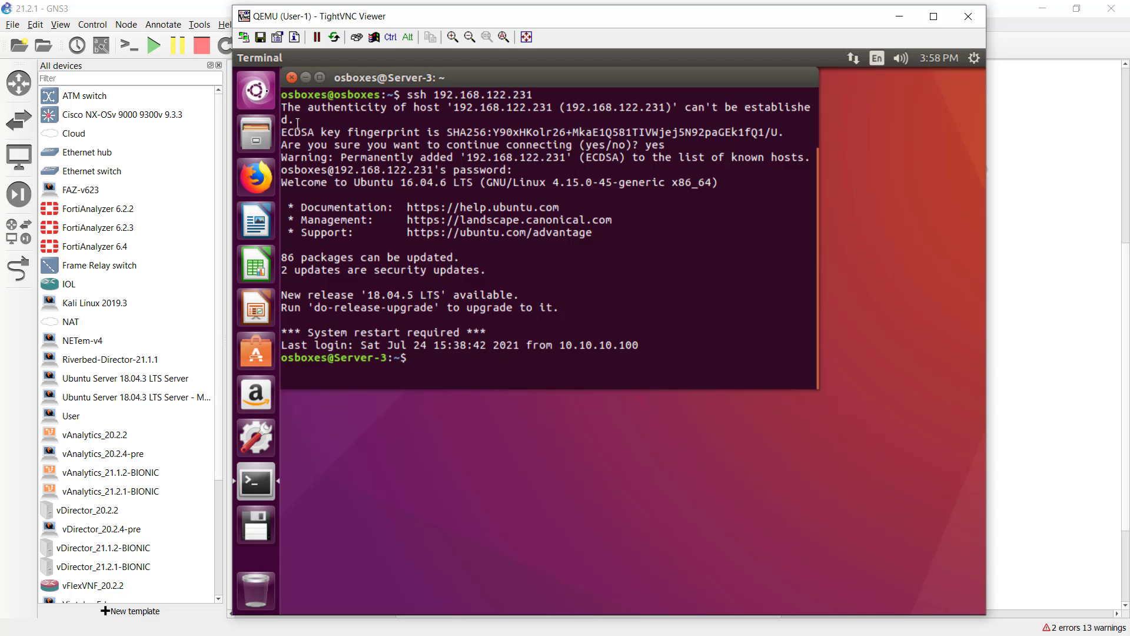
# In a second terminal, SSH to 192.168.122.231 again and log in
pyautogui.moveTo(278, 66)
pyautogui.click(256, 93)
pyautogui.write('ter')
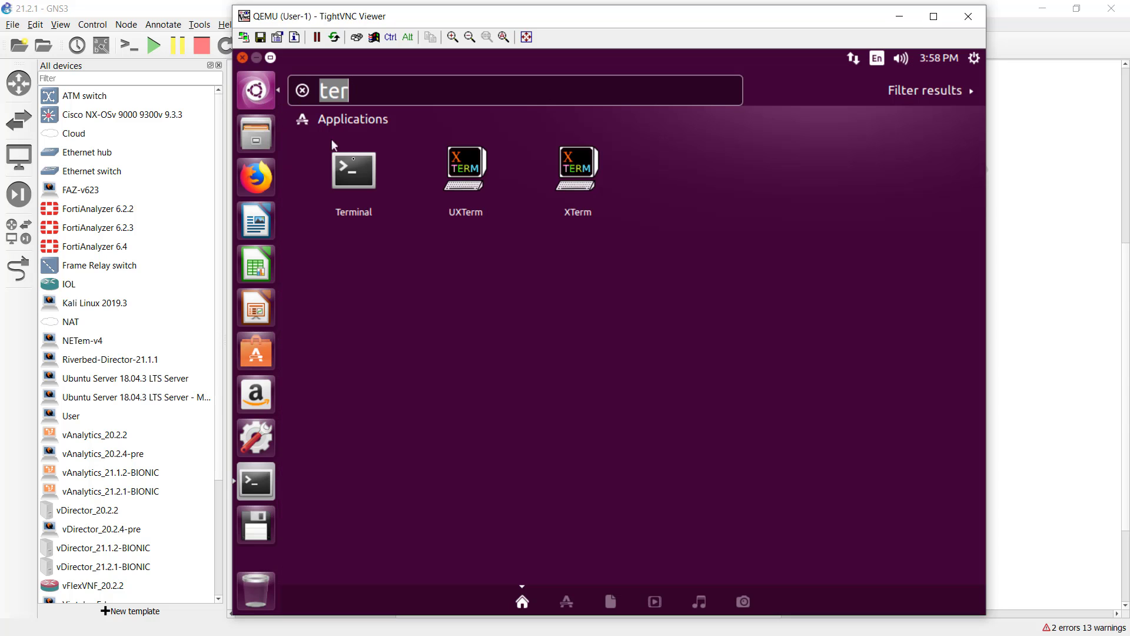
pyautogui.click(344, 172)
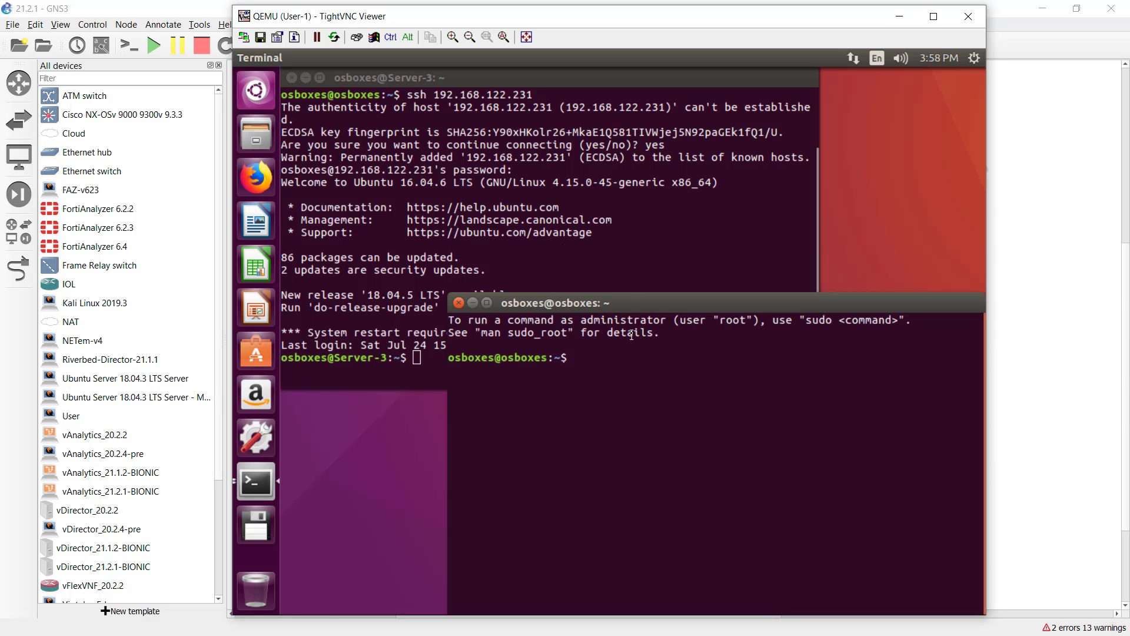
pyautogui.write('ssh 192.168.122.231')
pyautogui.press('Return')
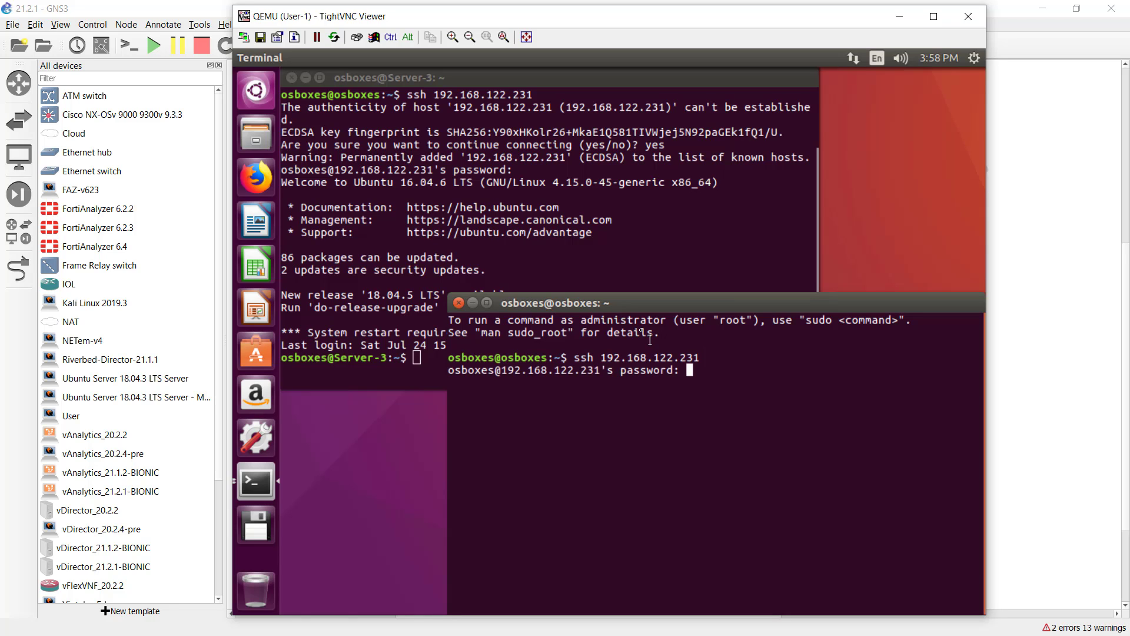
pyautogui.press('Return')
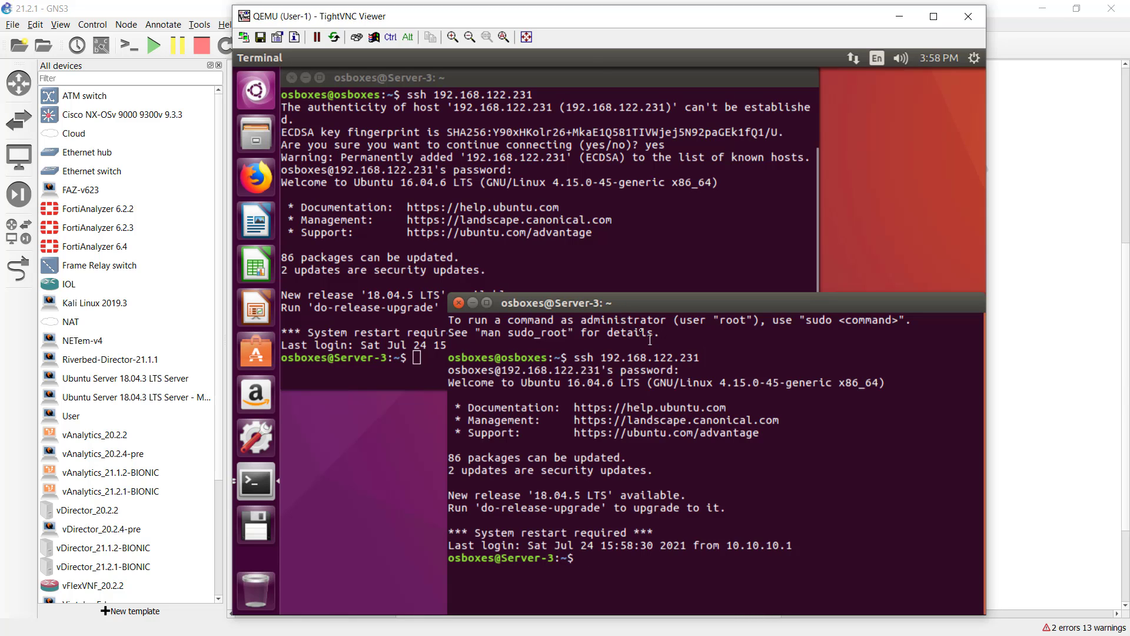
# Open a third terminal and SSH to 192.168.122.231
pyautogui.click(263, 90)
pyautogui.click(358, 170)
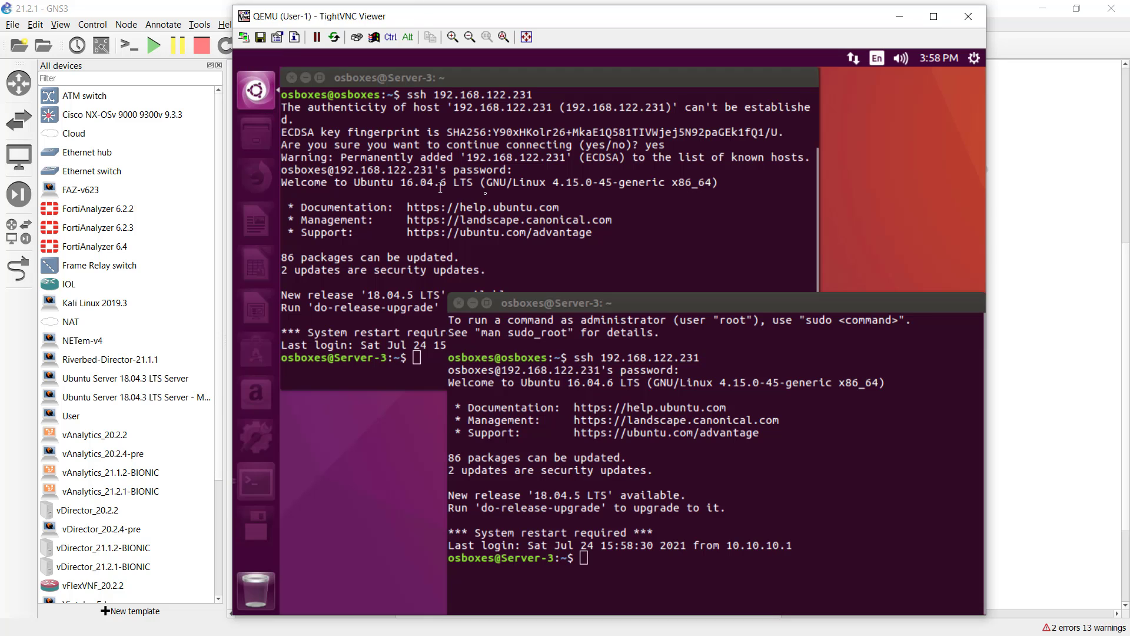
pyautogui.write('s')
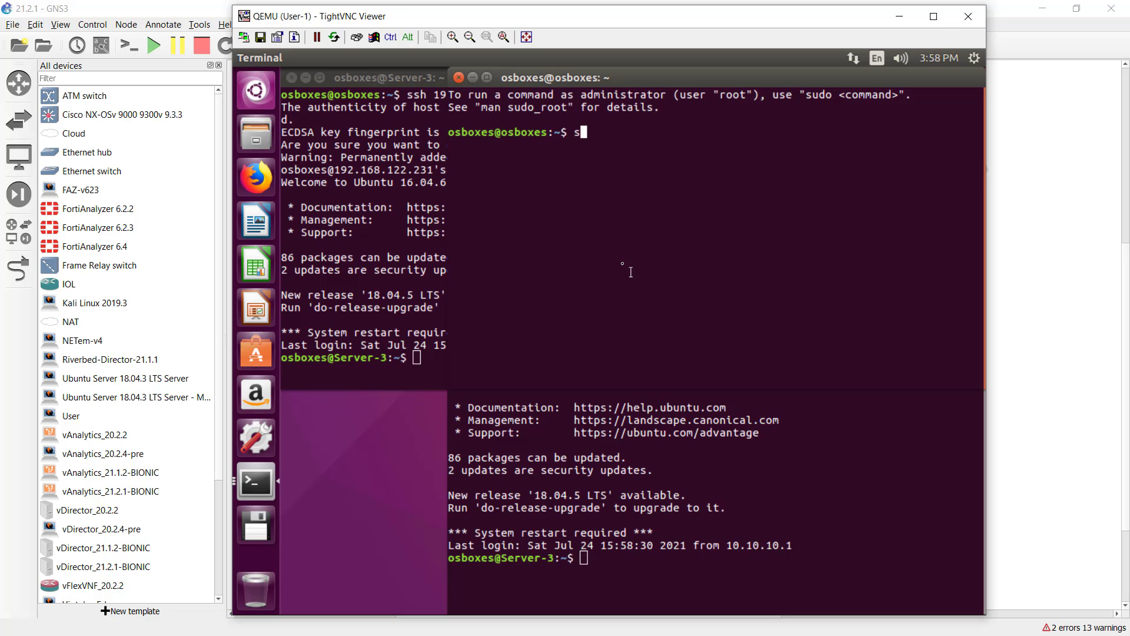
pyautogui.write('sh 192.')
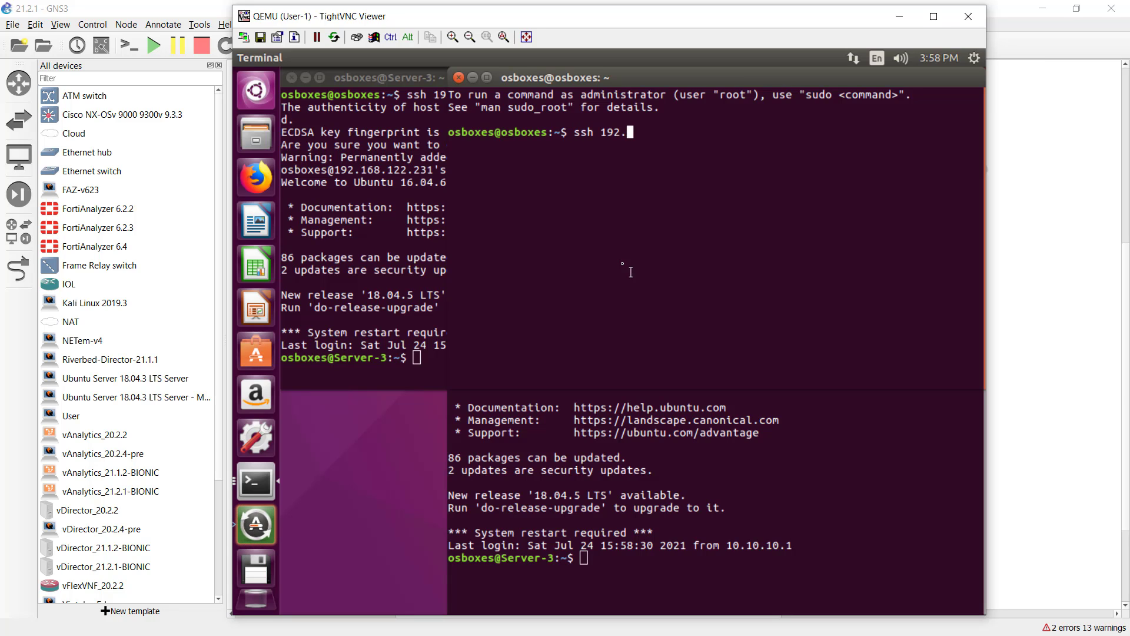
pyautogui.write('168.122.231')
pyautogui.press('Return')
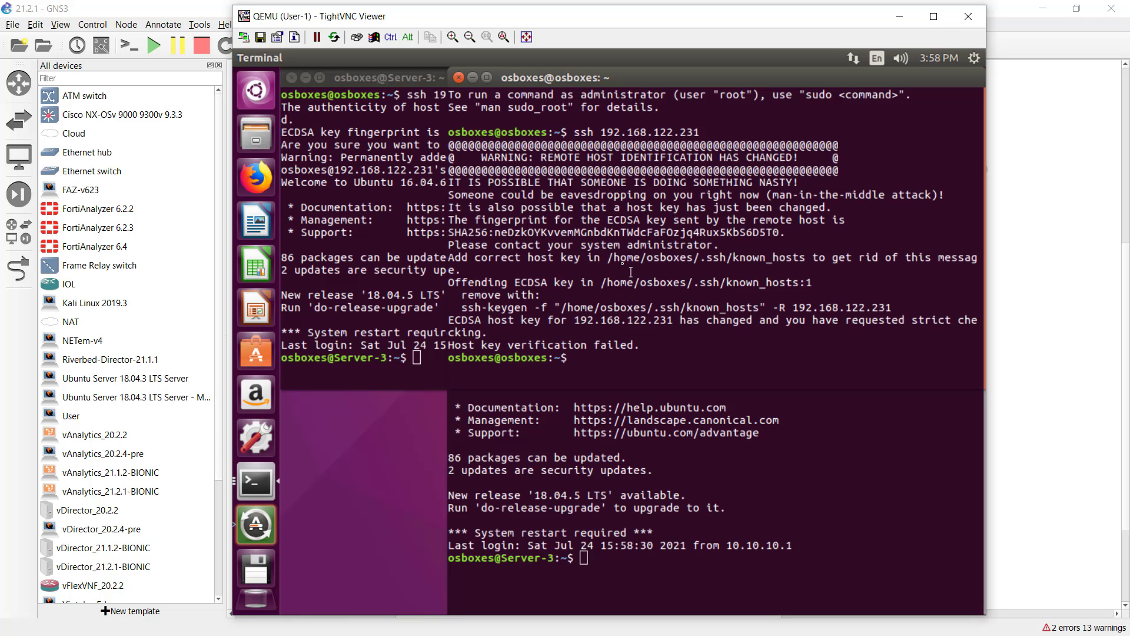
# Remove the stale 192.168.122.231 host key with ssh-keygen -R, reconnect, and log in to Server-2
pyautogui.click(768, 307)
pyautogui.moveTo(465, 307); pyautogui.dragTo(888, 307)
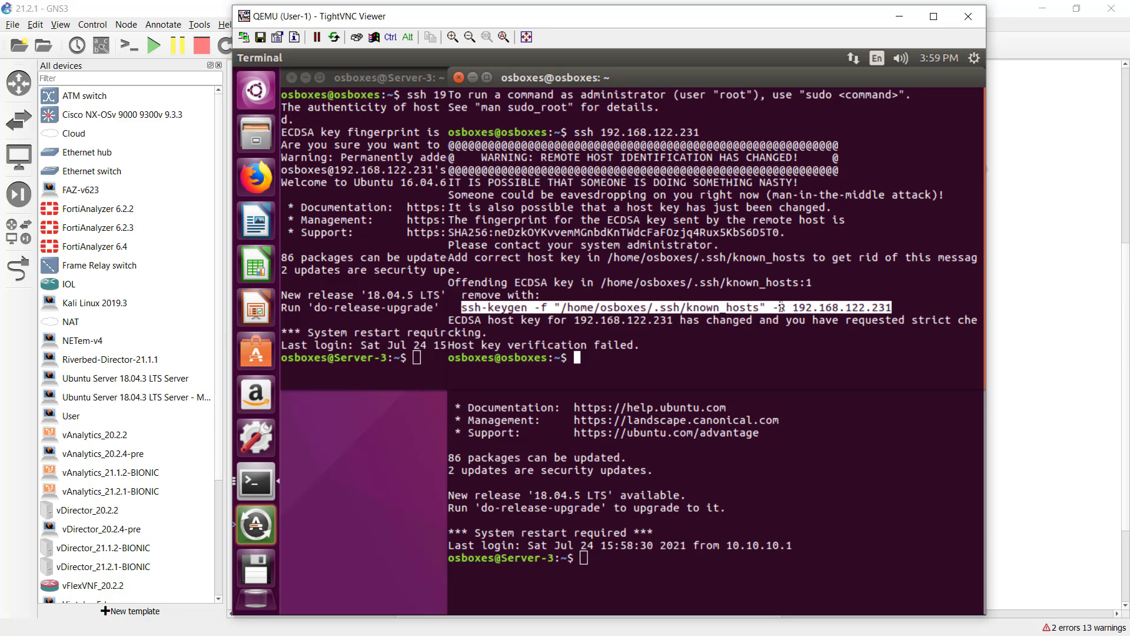
pyautogui.middleClick(776, 312)
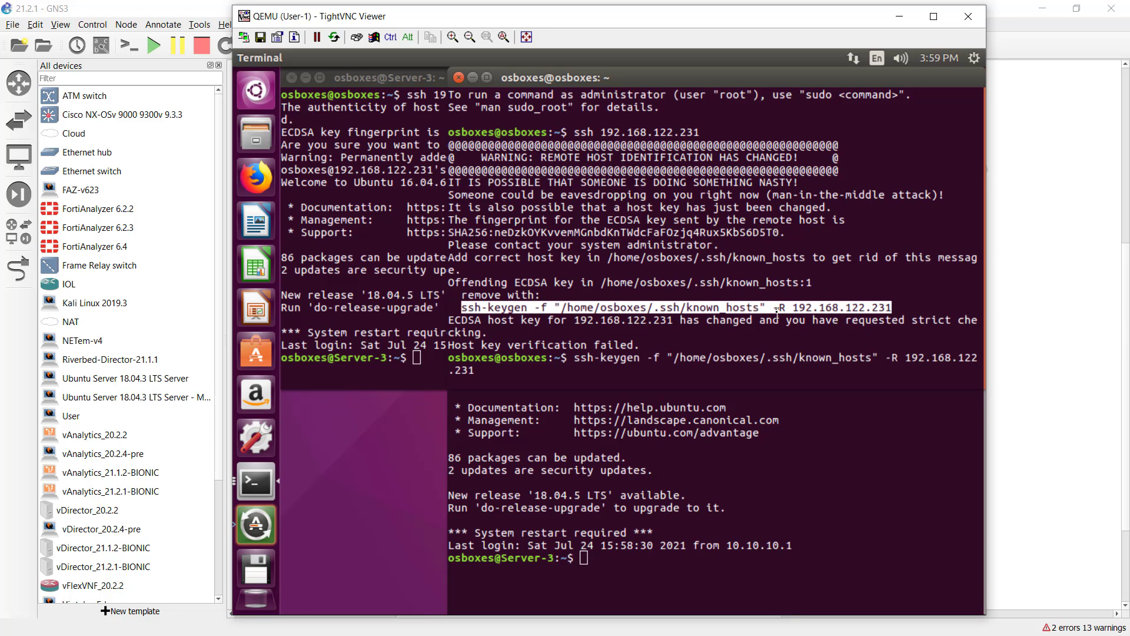
pyautogui.press('Return')
pyautogui.press('Up')
pyautogui.press('Up')
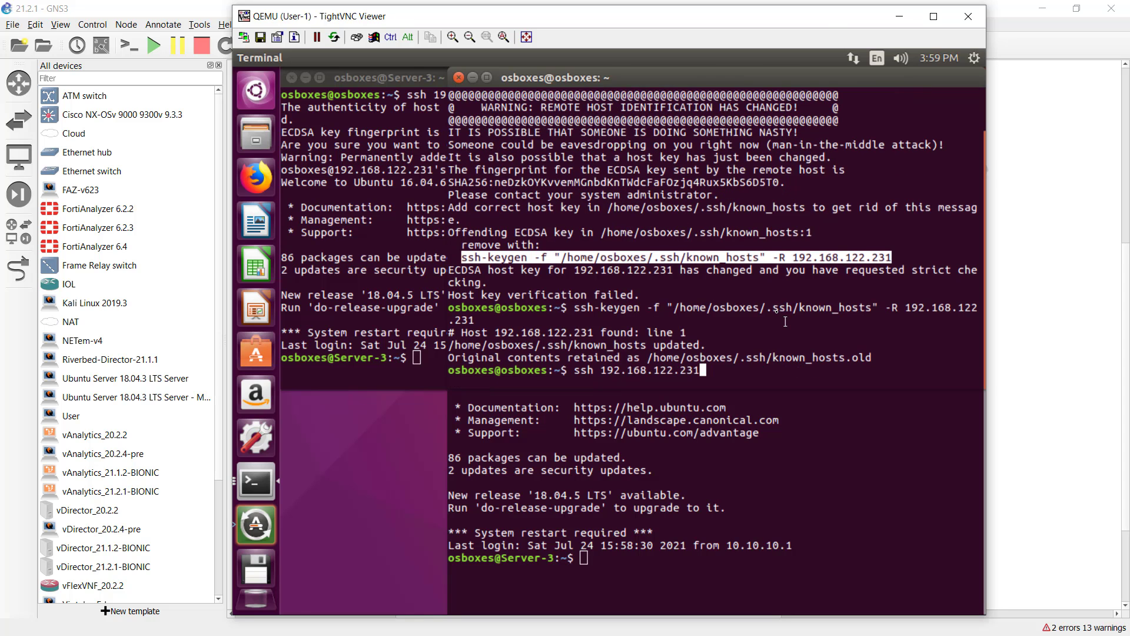
pyautogui.press('Return')
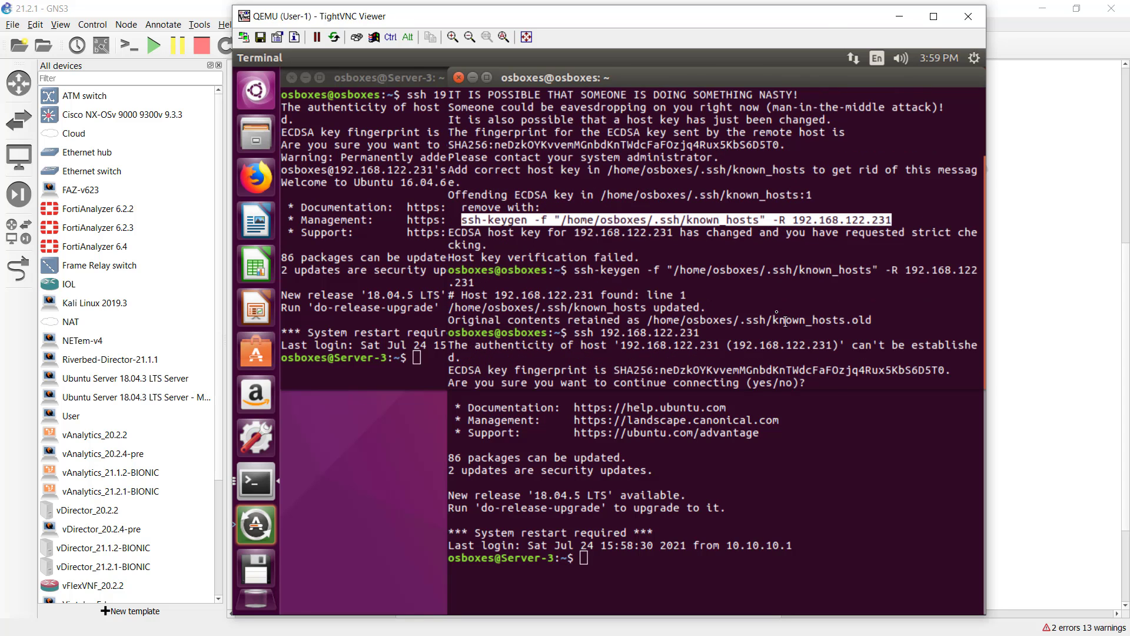
pyautogui.write('yes')
pyautogui.press('Return')
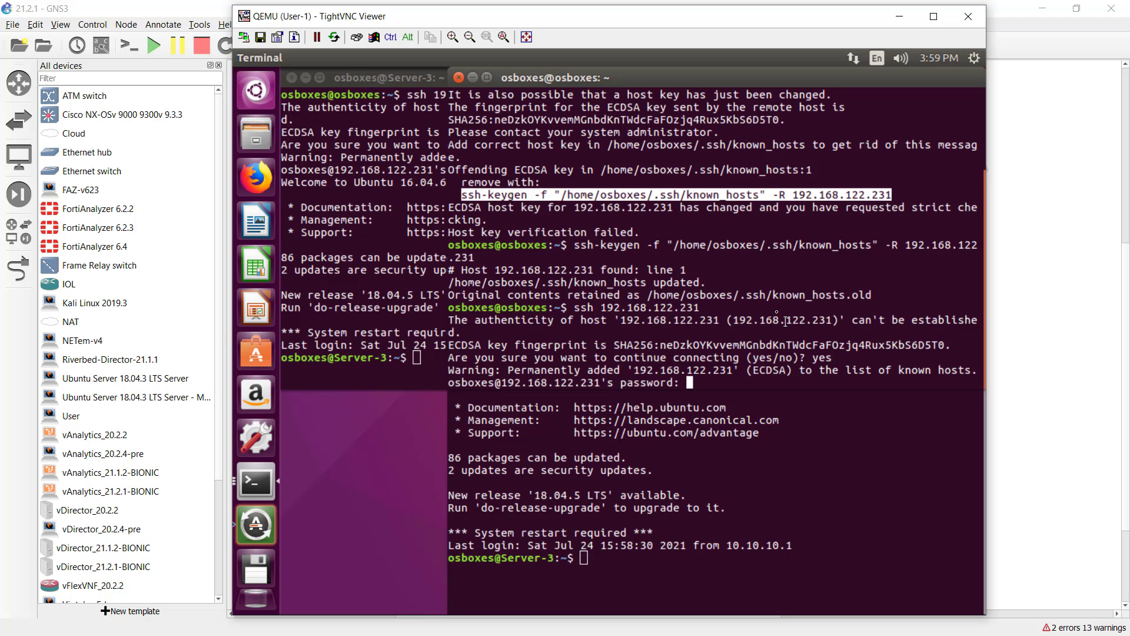
pyautogui.press('Return')
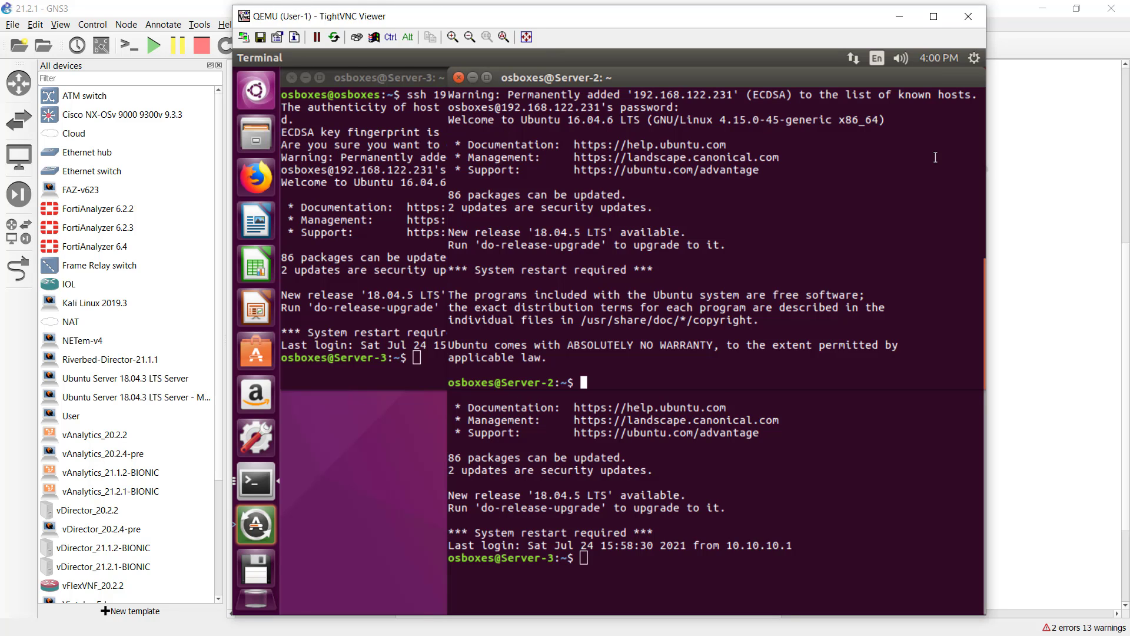
# Bring up Branch-A's ADC load balancer statistics under device monitoring
pyautogui.hotkey('alt', 'Tab')
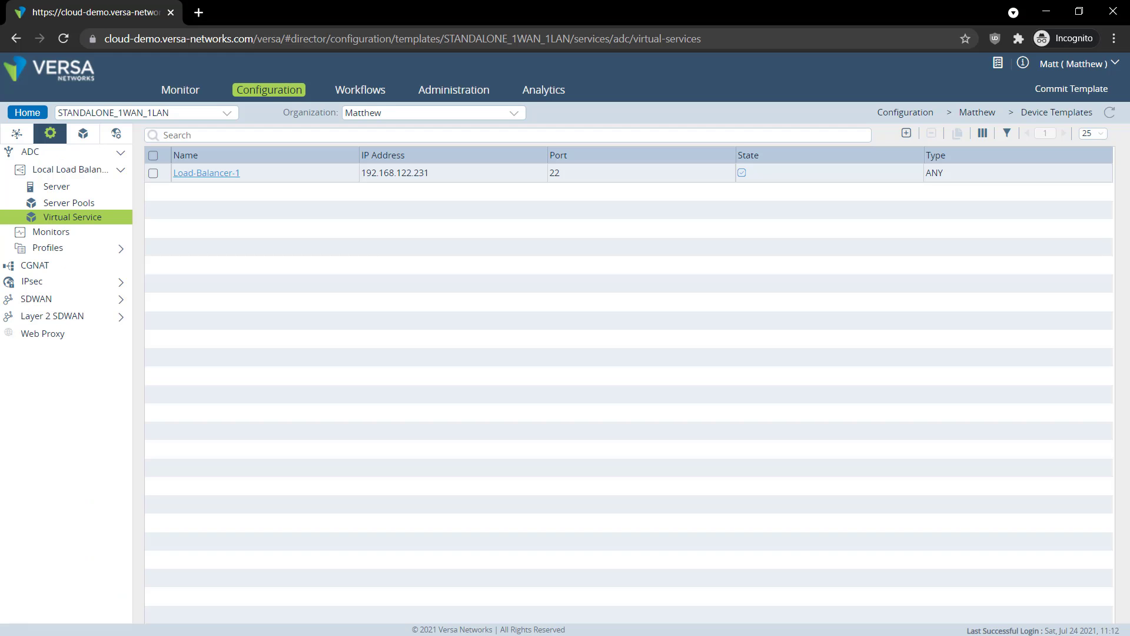
pyautogui.click(176, 94)
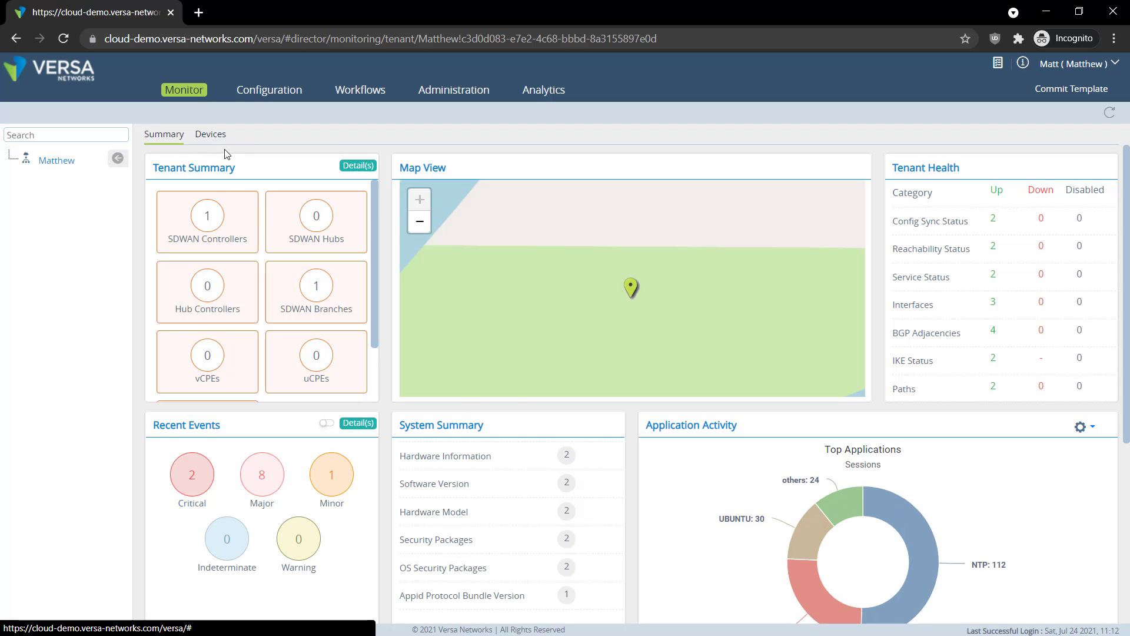
pyautogui.click(210, 134)
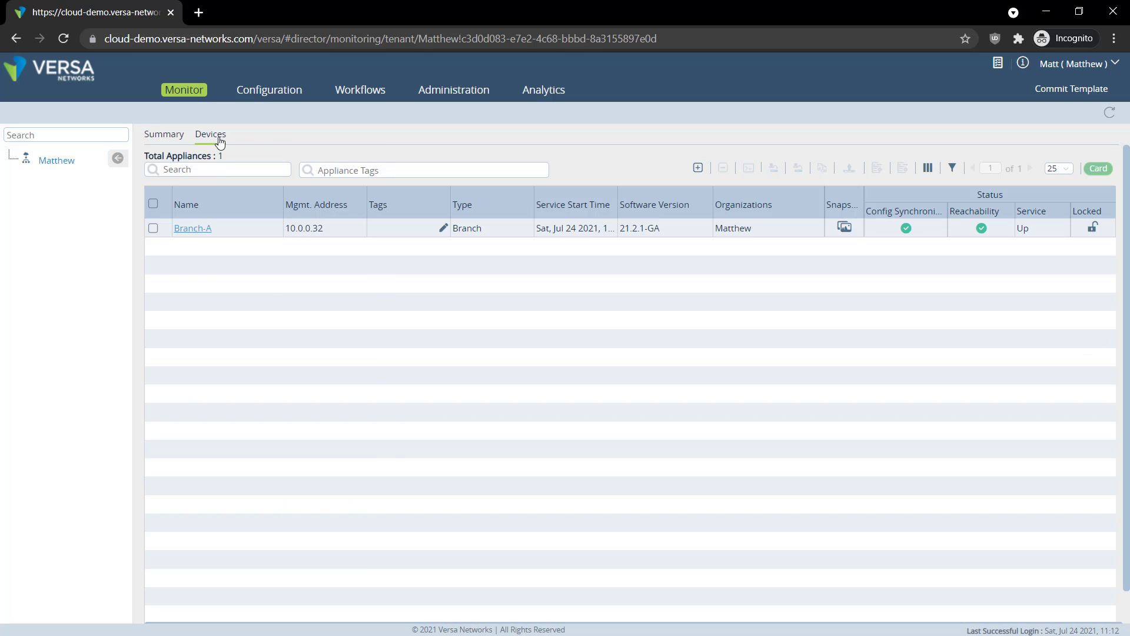
pyautogui.click(194, 229)
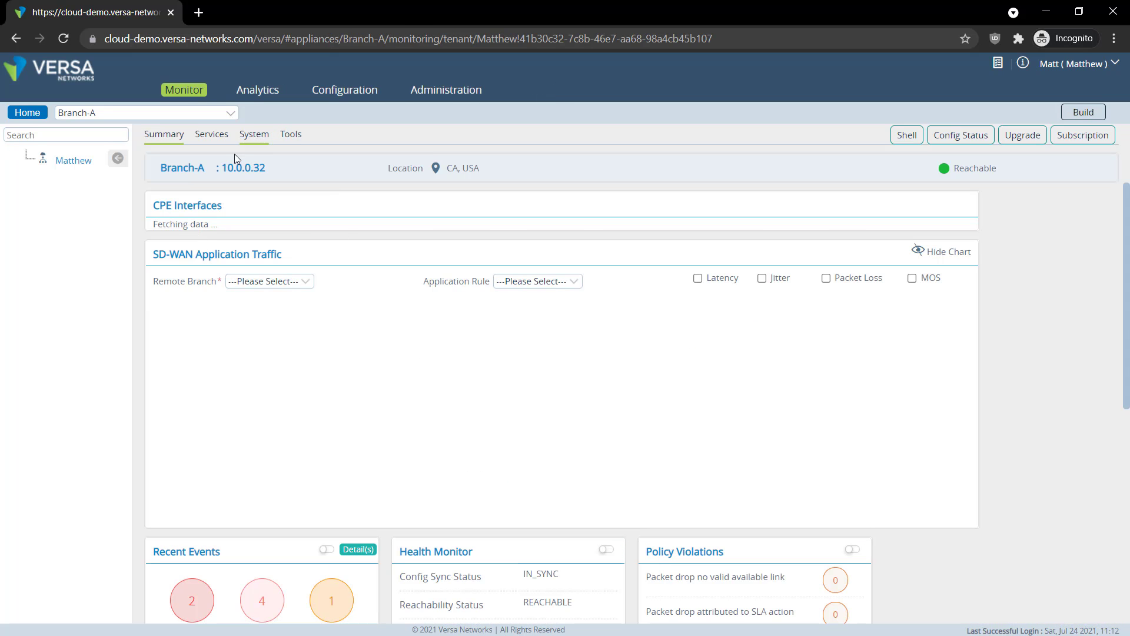
pyautogui.click(214, 136)
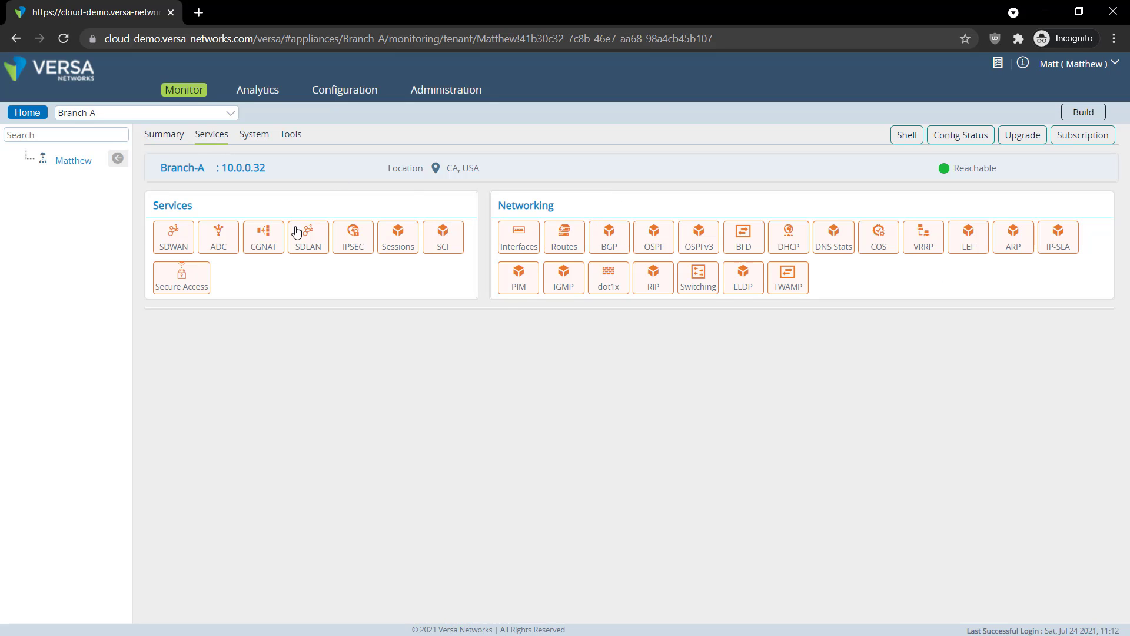
pyautogui.click(223, 246)
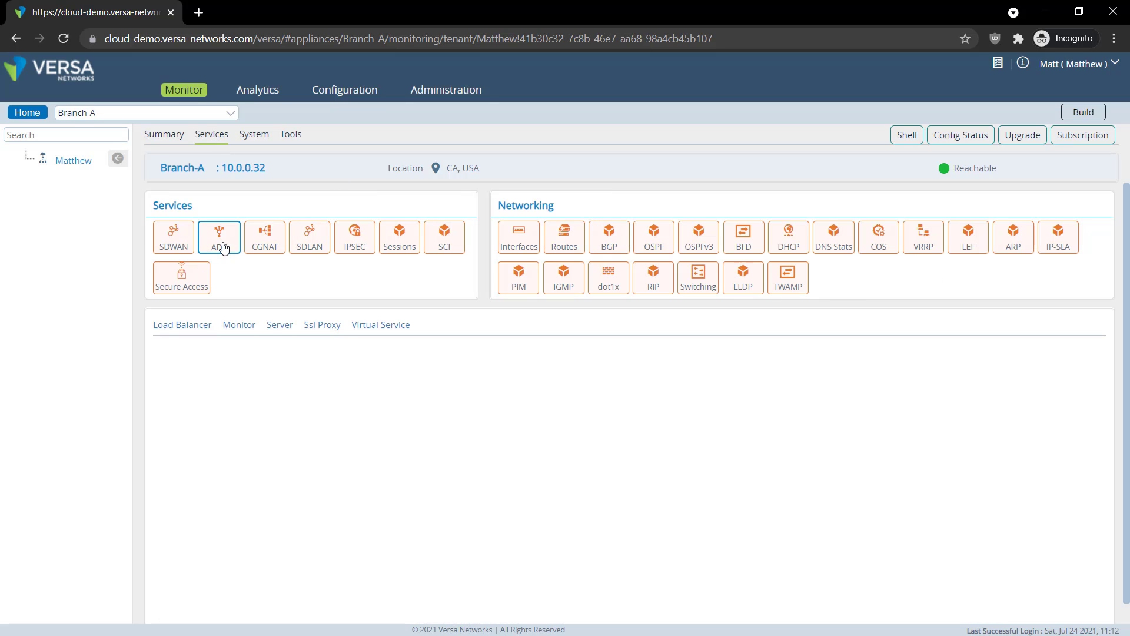
pyautogui.click(203, 329)
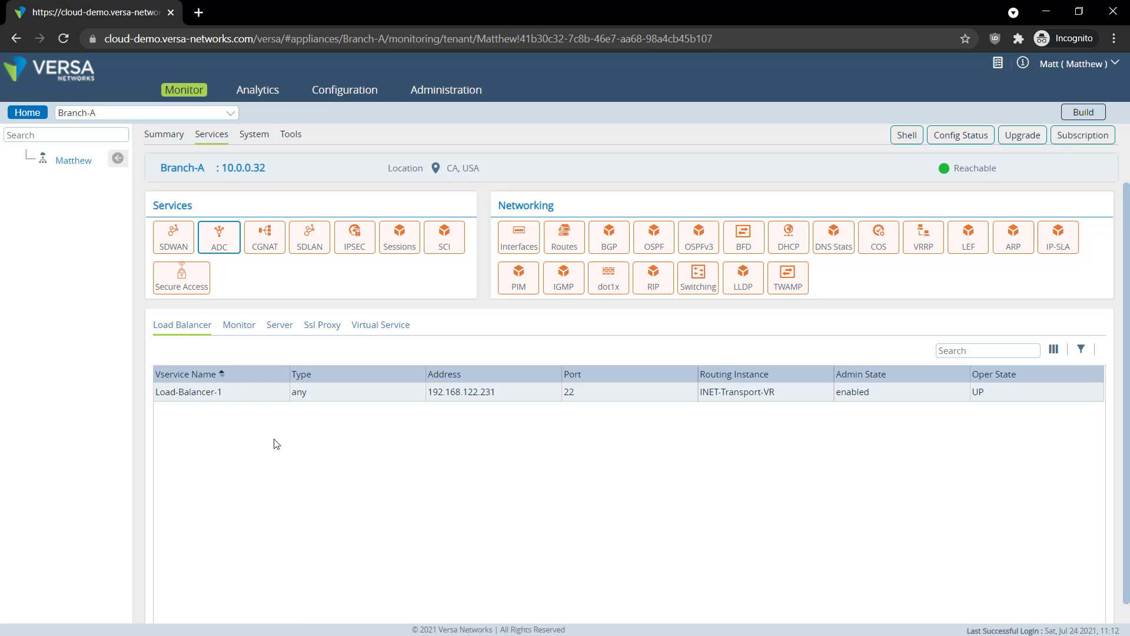
# Check Load-Balancer-1's virtual address, port 22 and admin state, then view its health monitors
pyautogui.click(193, 393)
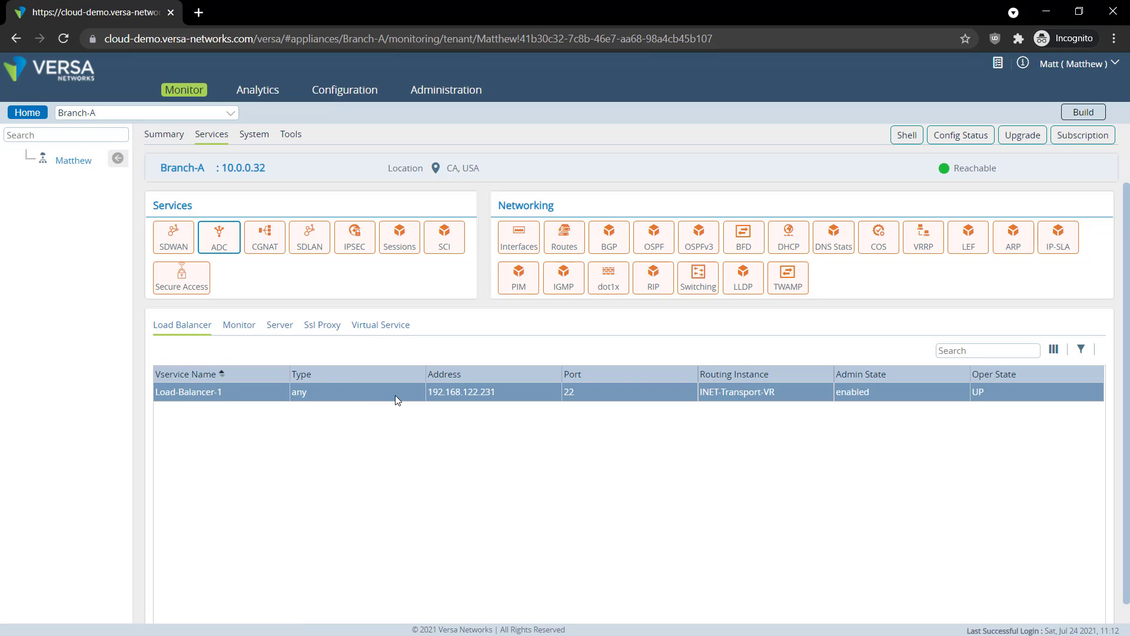
pyautogui.moveTo(457, 393); pyautogui.dragTo(504, 391)
pyautogui.moveTo(576, 392); pyautogui.dragTo(561, 389)
pyautogui.moveTo(709, 392); pyautogui.dragTo(846, 392)
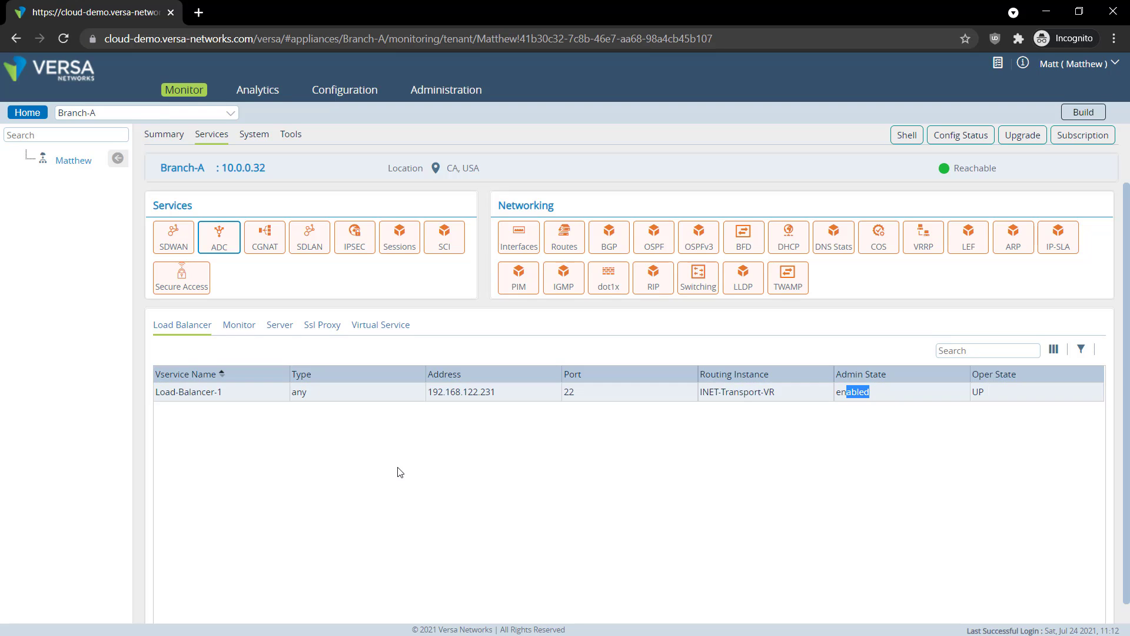
pyautogui.click(239, 326)
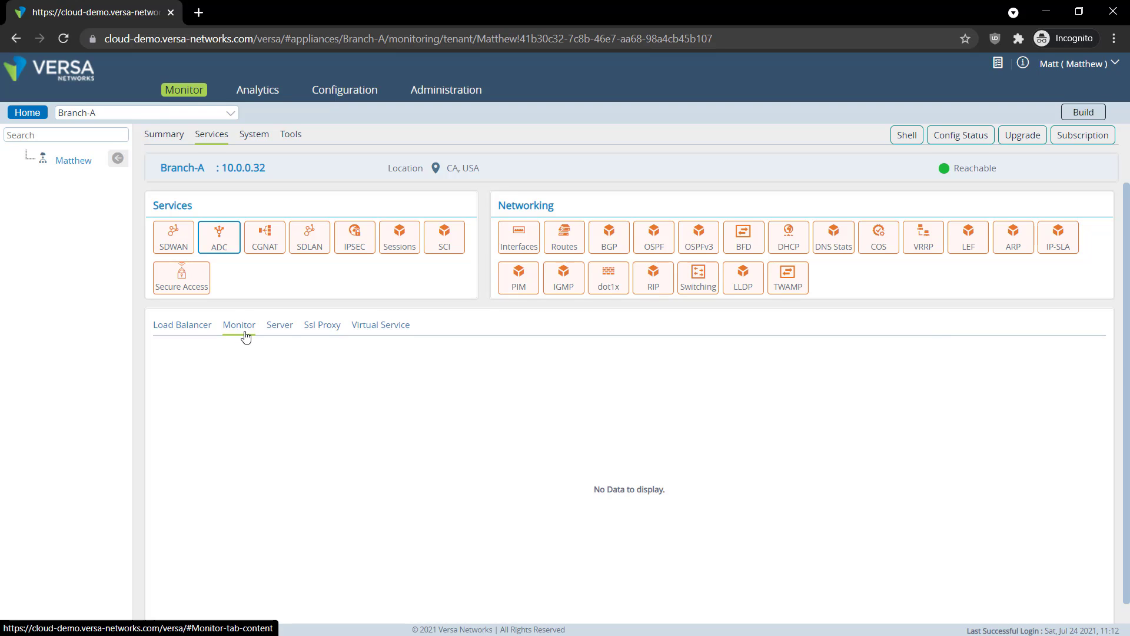
# Compare connection counts for Server-1, Server-2 and Server-3, then view virtual service statistics
pyautogui.click(279, 332)
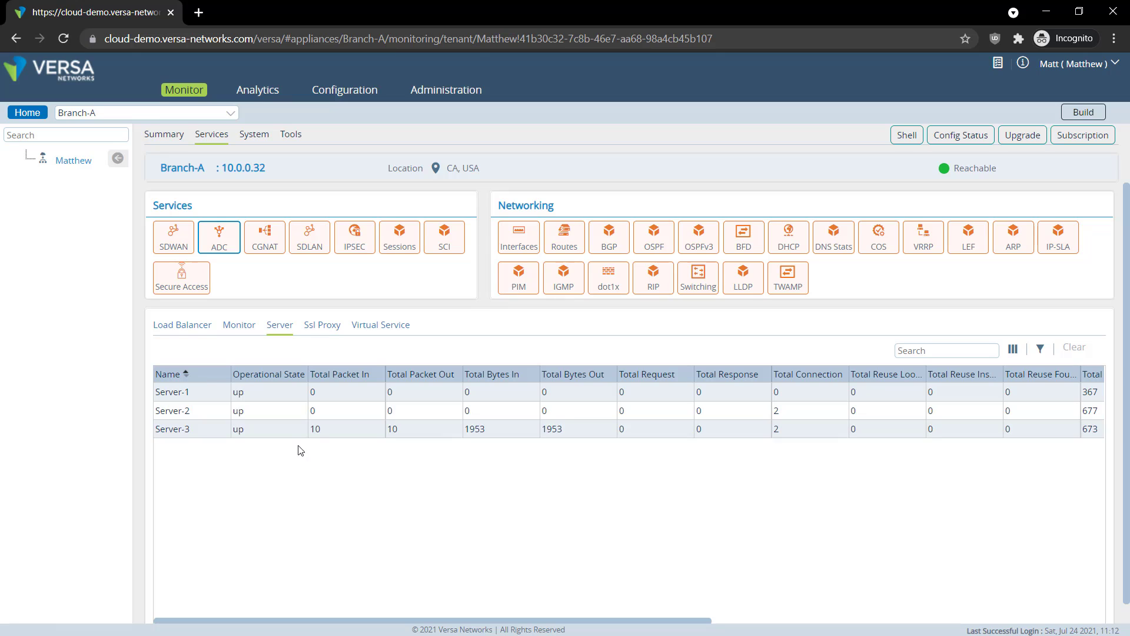
pyautogui.doubleClick(791, 412)
pyautogui.moveTo(752, 408); pyautogui.dragTo(759, 415)
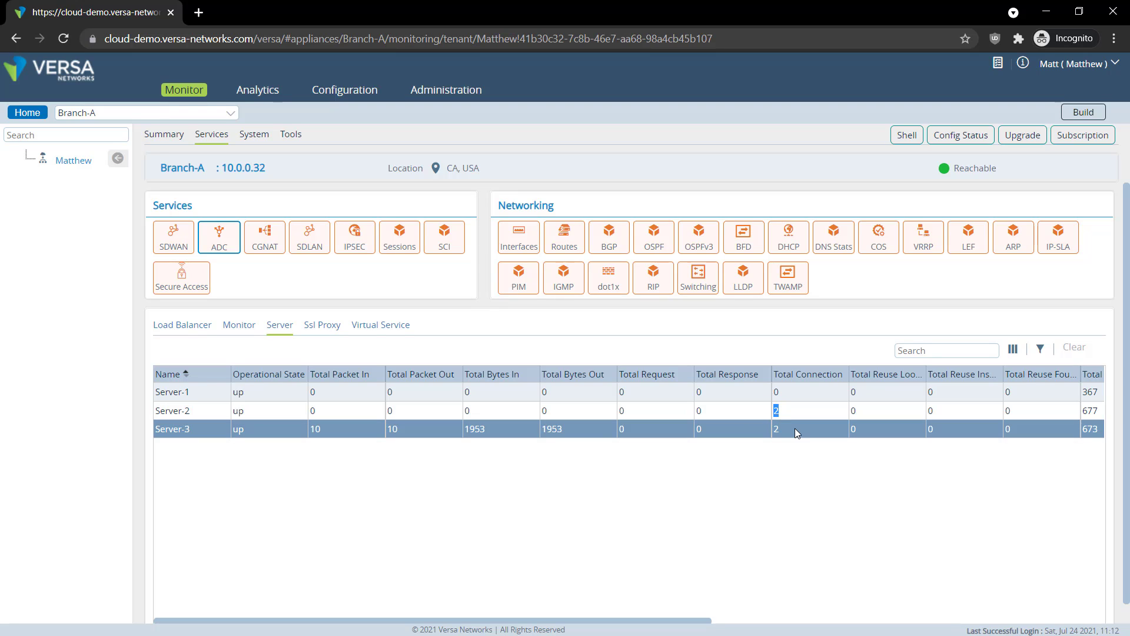
pyautogui.doubleClick(789, 430)
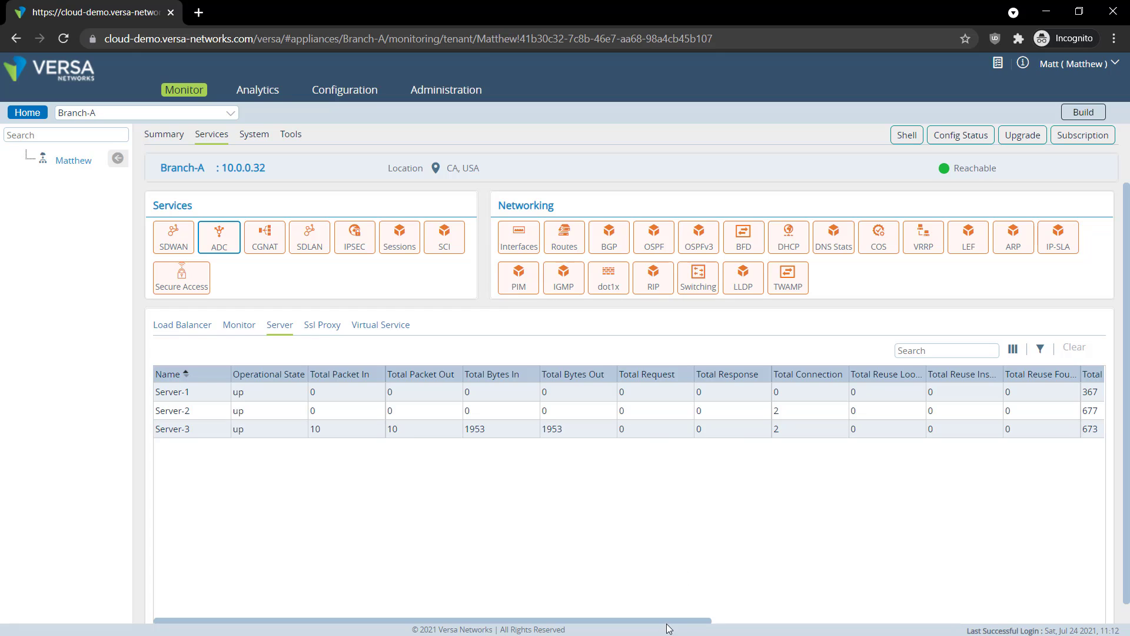
pyautogui.moveTo(676, 620); pyautogui.dragTo(1082, 631)
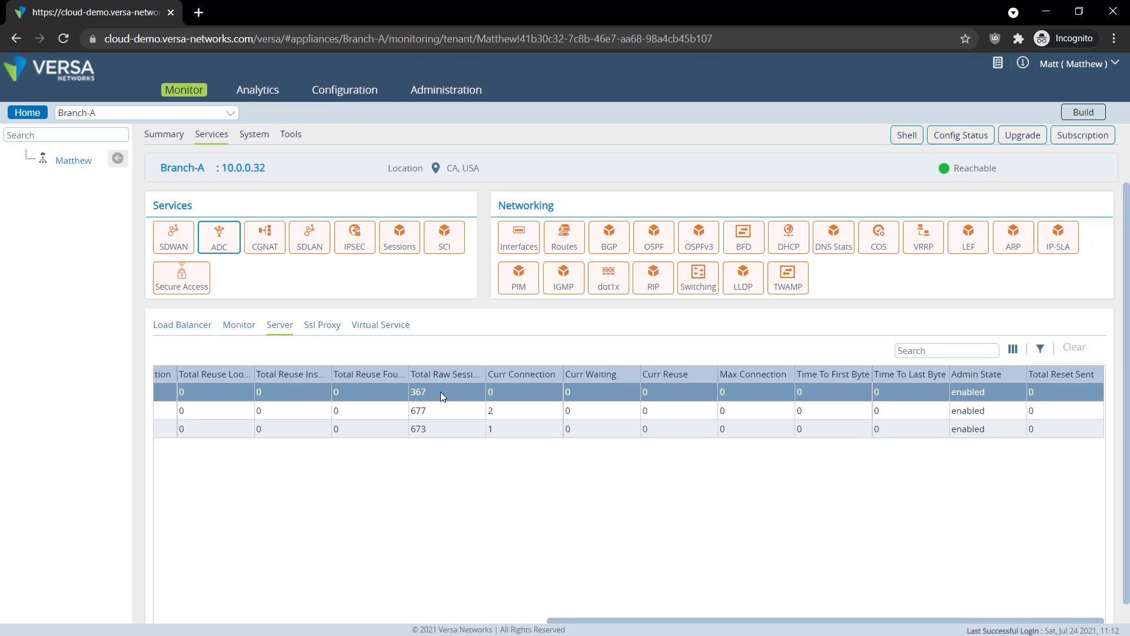
pyautogui.click(380, 329)
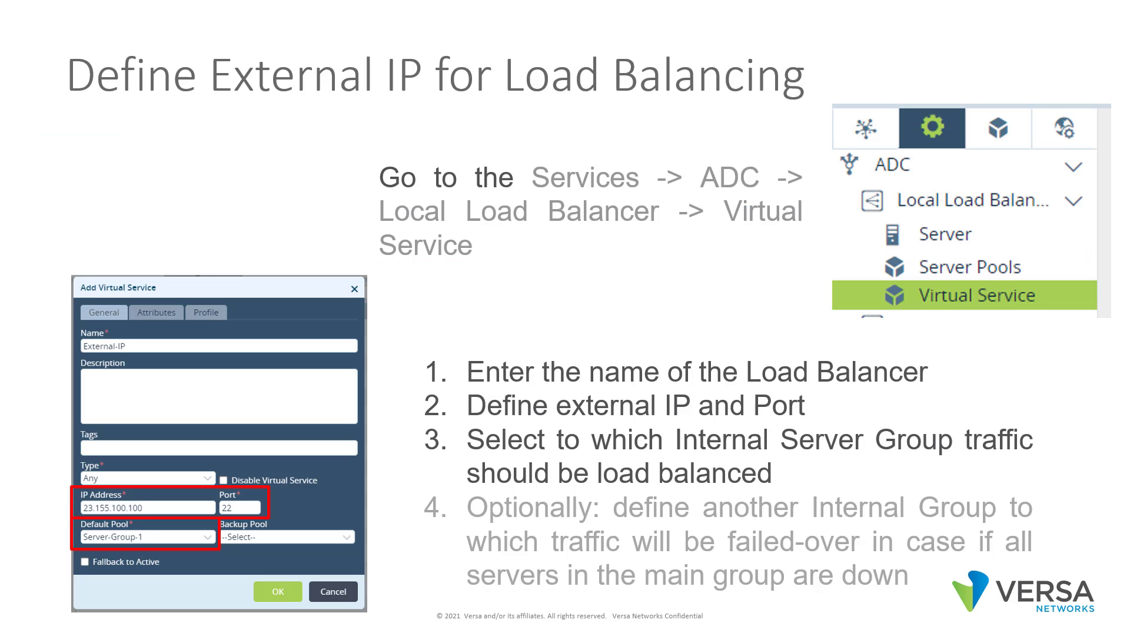
# Advance the slideshow to the Monitoring slide about TCP port probes
pyautogui.click(999, 514)
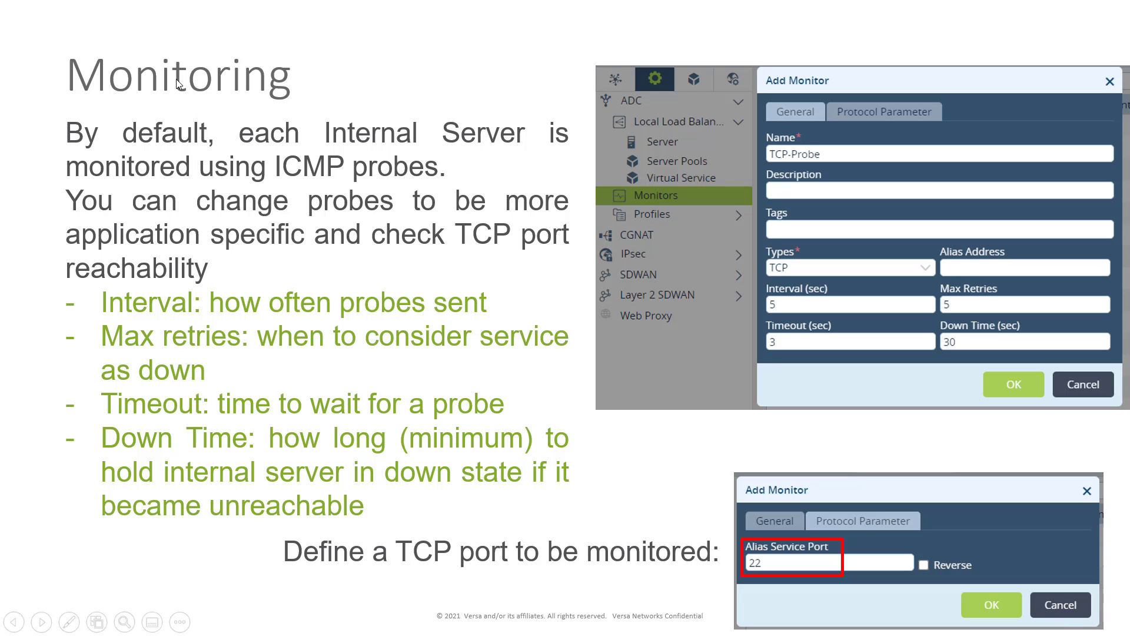
# Go to the ADC monitor list in the STANDALONE_1WAN_1LAN template's services
pyautogui.hotkey('alt', 'Tab')
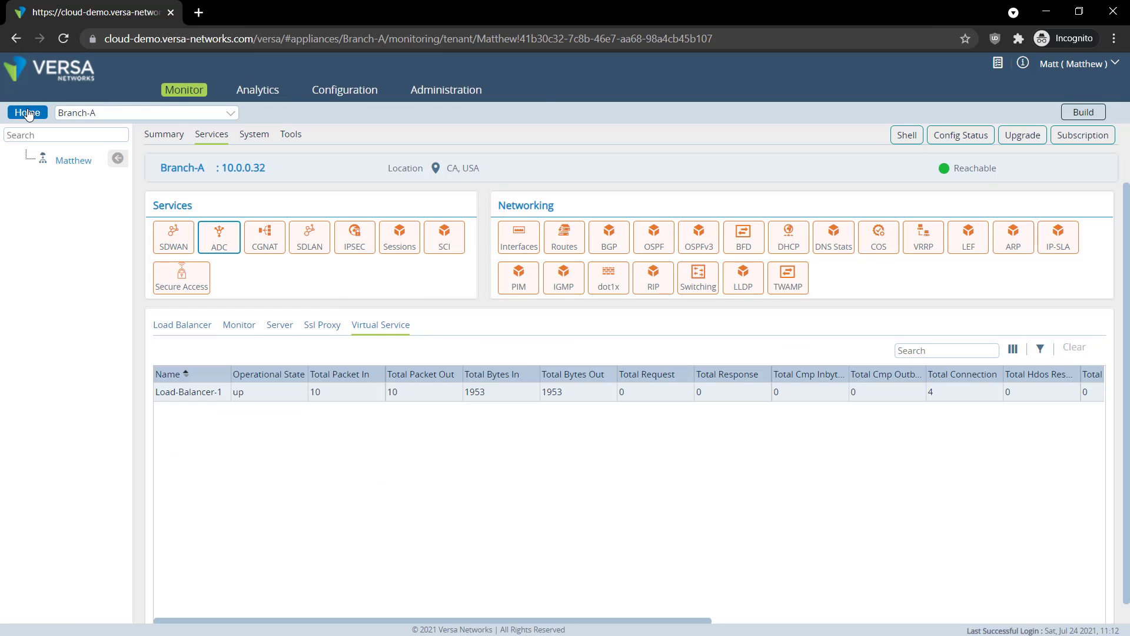
pyautogui.click(28, 113)
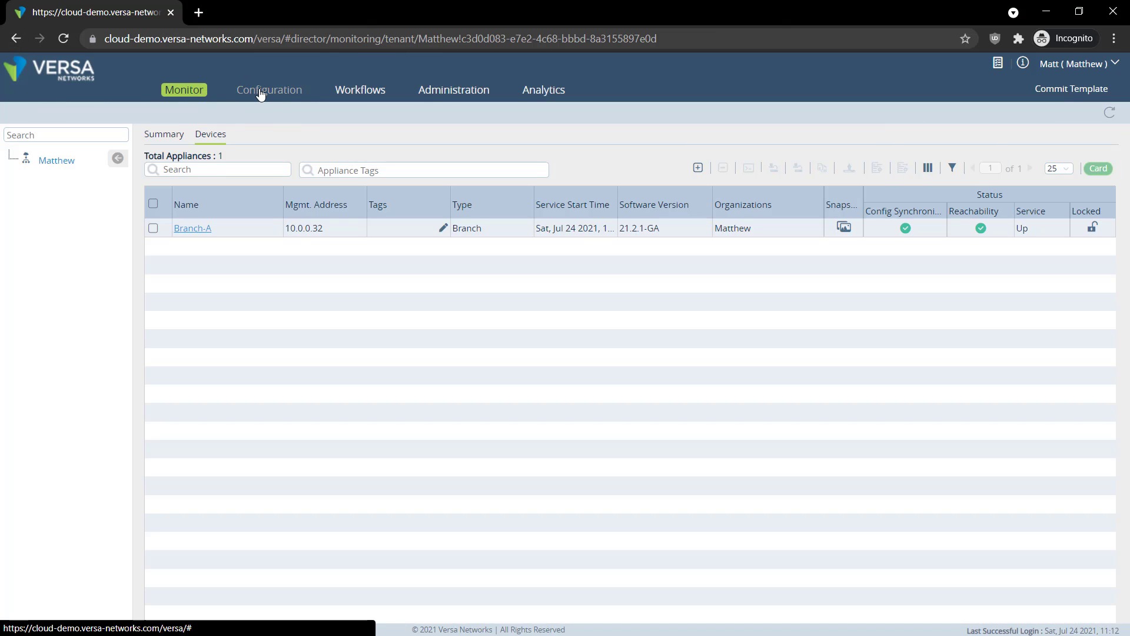
pyautogui.click(261, 96)
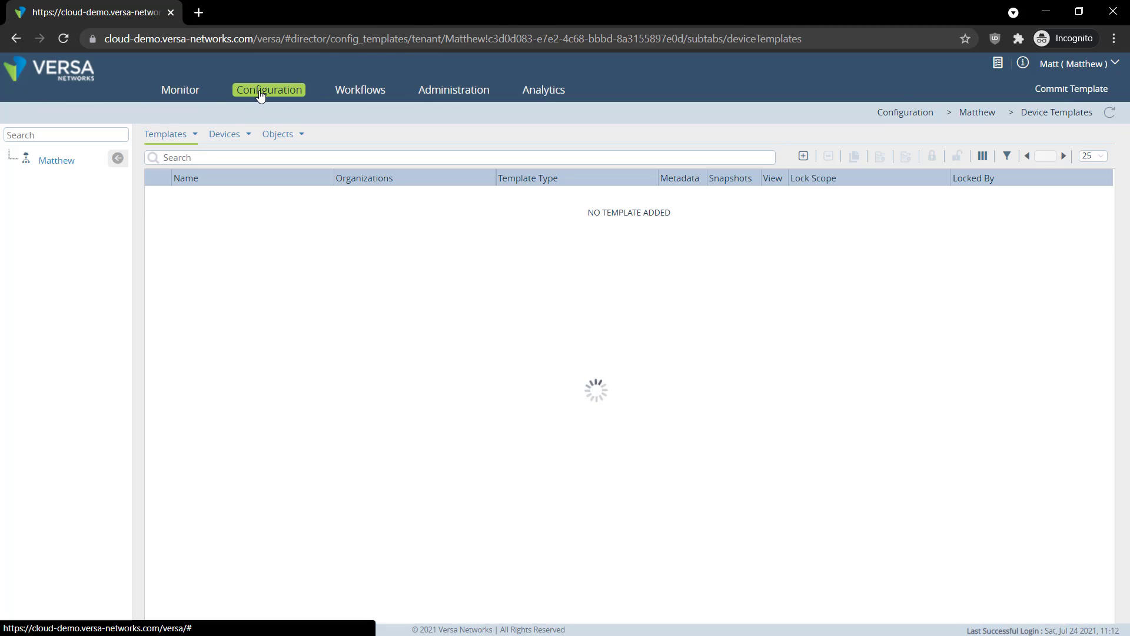
pyautogui.click(185, 197)
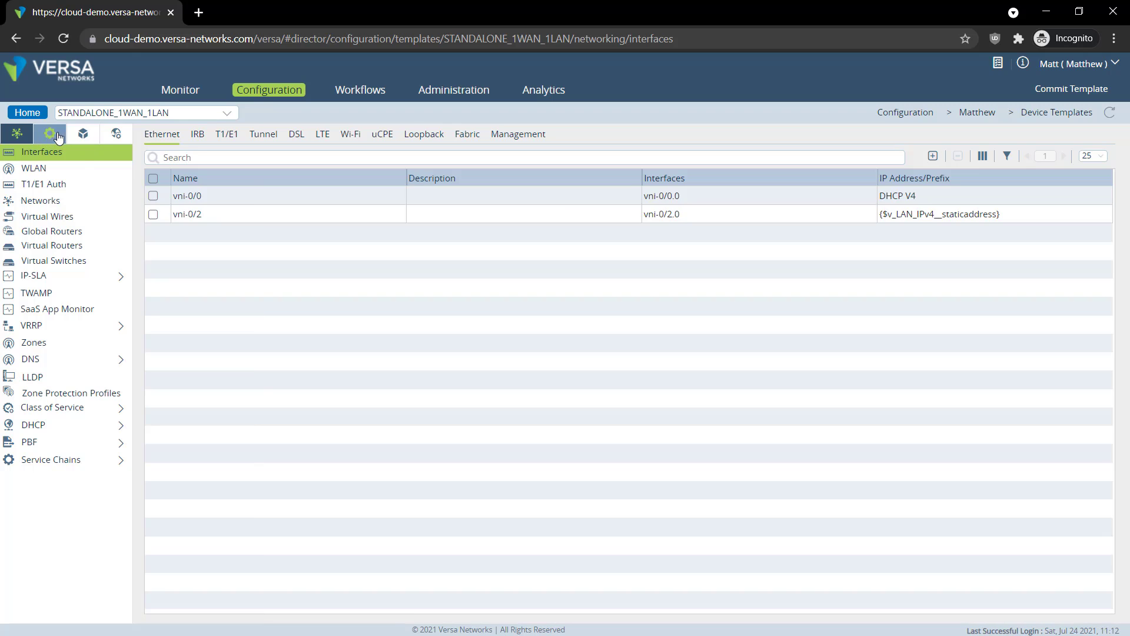
pyautogui.click(57, 136)
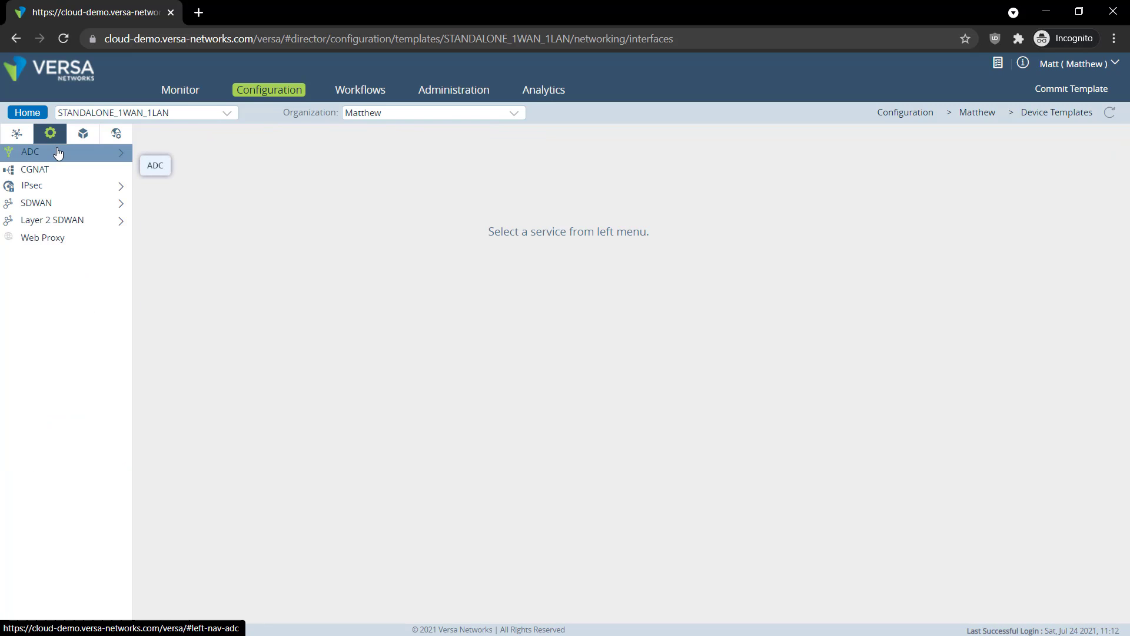
pyautogui.click(58, 152)
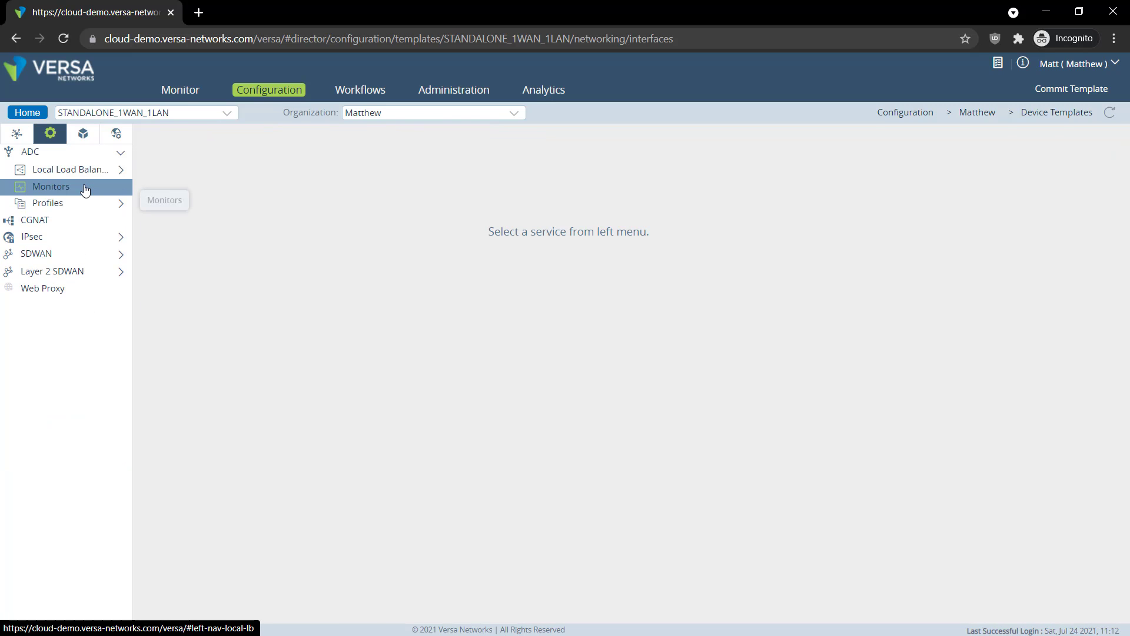
pyautogui.click(85, 188)
# Add a monitor named TCP-PORT-22 of type TCP on service port 22
pyautogui.click(905, 134)
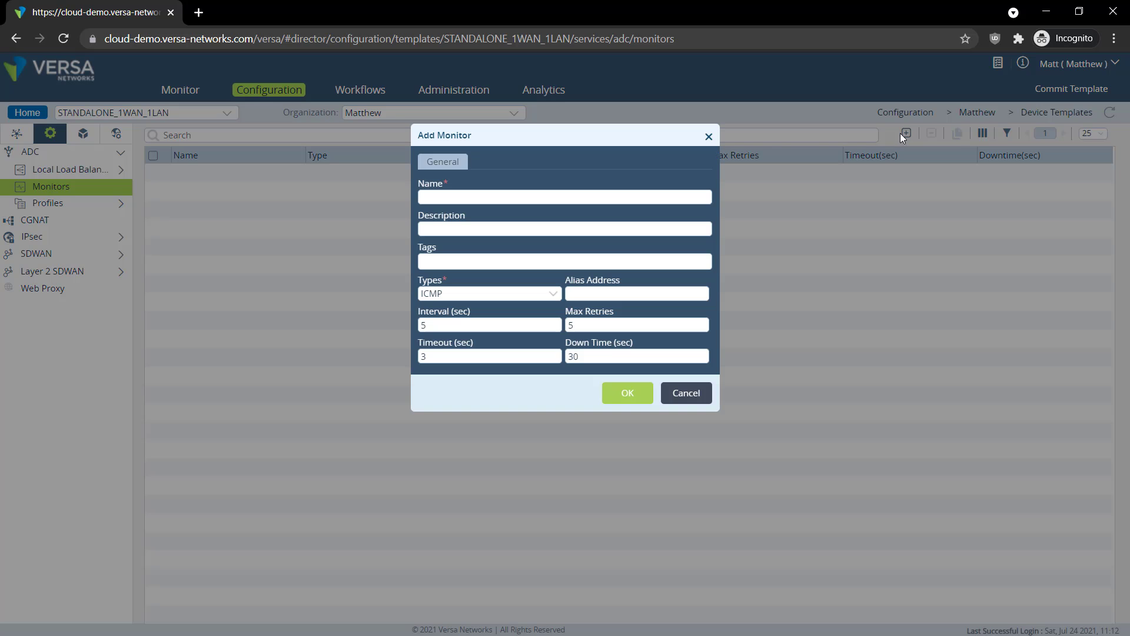
pyautogui.click(488, 198)
pyautogui.write('TCP-PORT_-22')
pyautogui.click(502, 291)
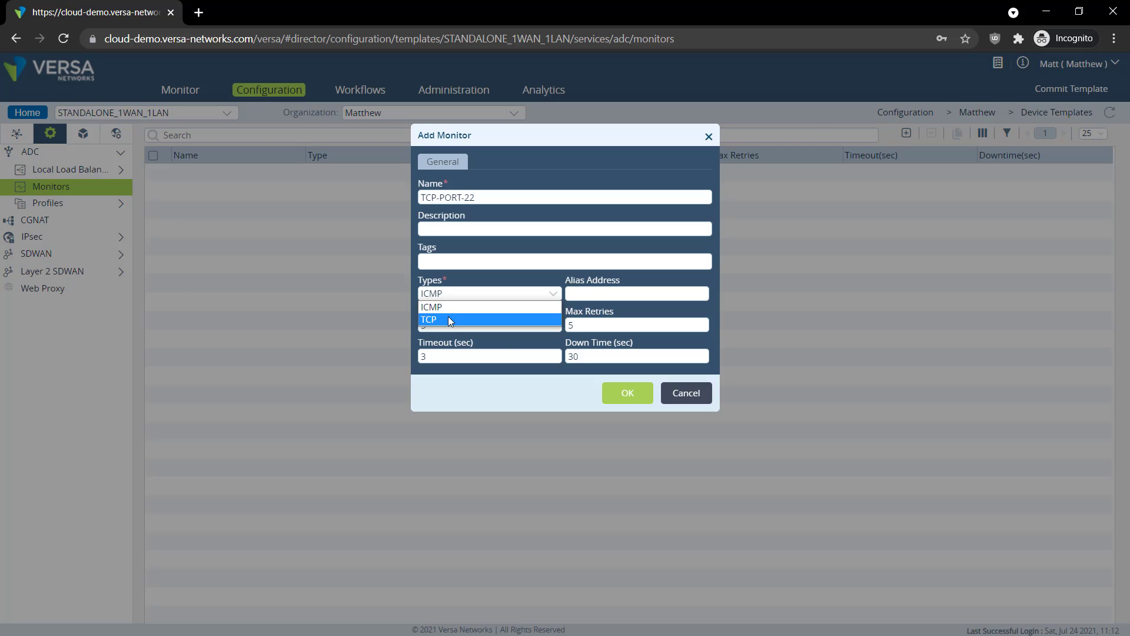
pyautogui.click(448, 316)
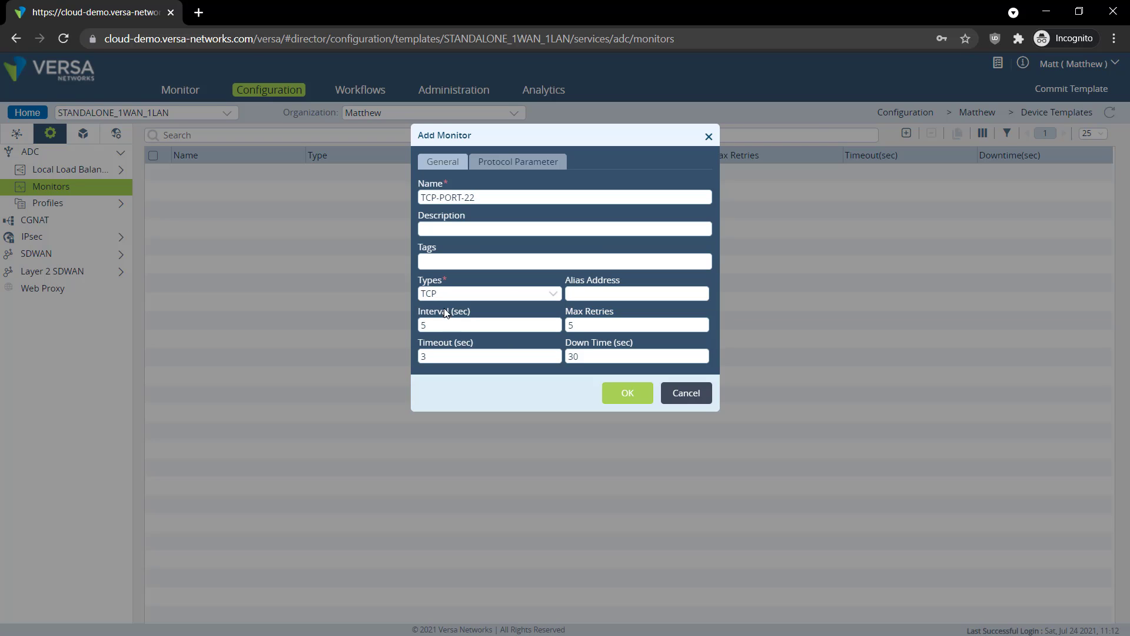
pyautogui.click(515, 163)
pyautogui.click(497, 200)
pyautogui.write('22')
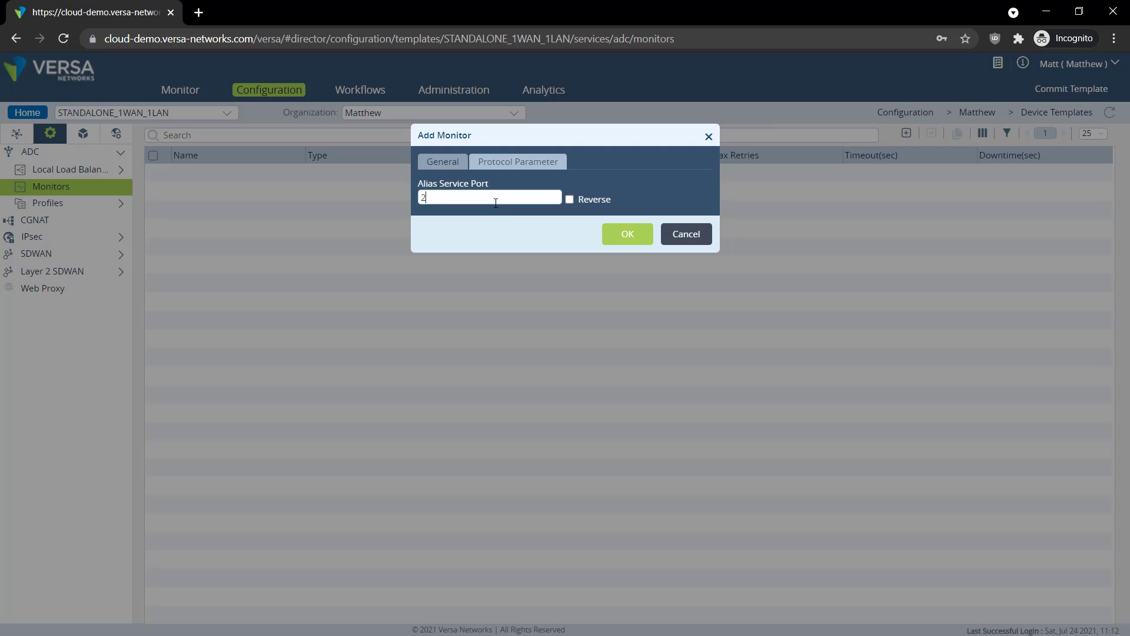
pyautogui.click(451, 166)
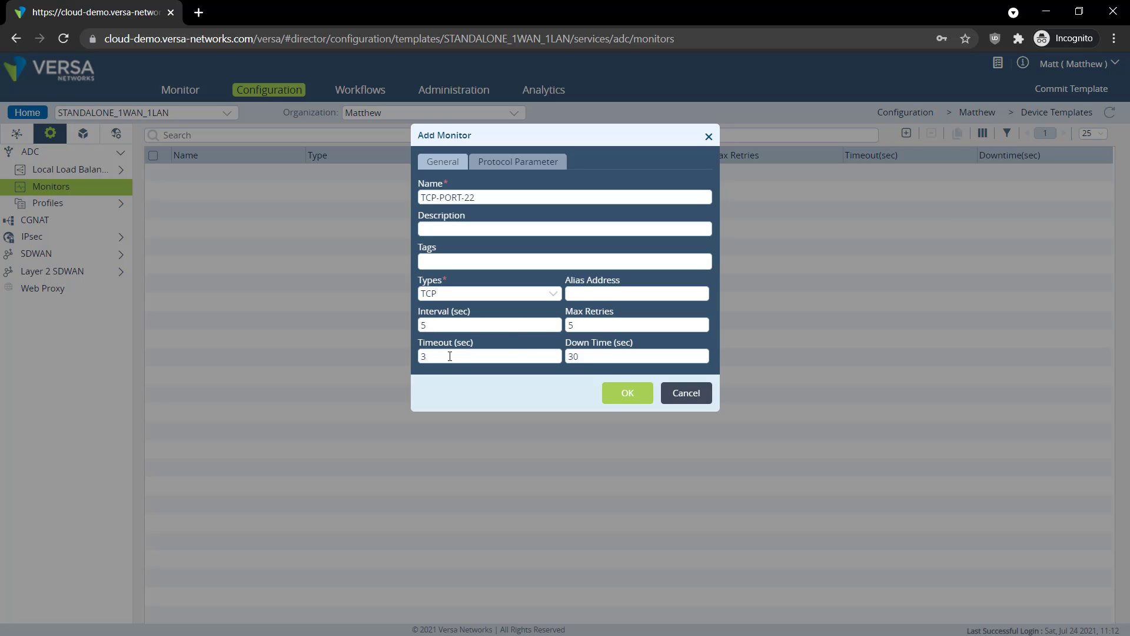
# Set the monitor's timeout to 2 and max retries to 2, keeping down time at 30
pyautogui.moveTo(429, 357); pyautogui.dragTo(419, 357)
pyautogui.write('2')
pyautogui.moveTo(606, 324); pyautogui.dragTo(557, 328)
pyautogui.write('2')
pyautogui.moveTo(579, 356); pyautogui.dragTo(573, 355)
pyautogui.click(604, 354)
# Save the TCP-PORT-22 monitor and assign it as Server-1's monitor
pyautogui.click(628, 394)
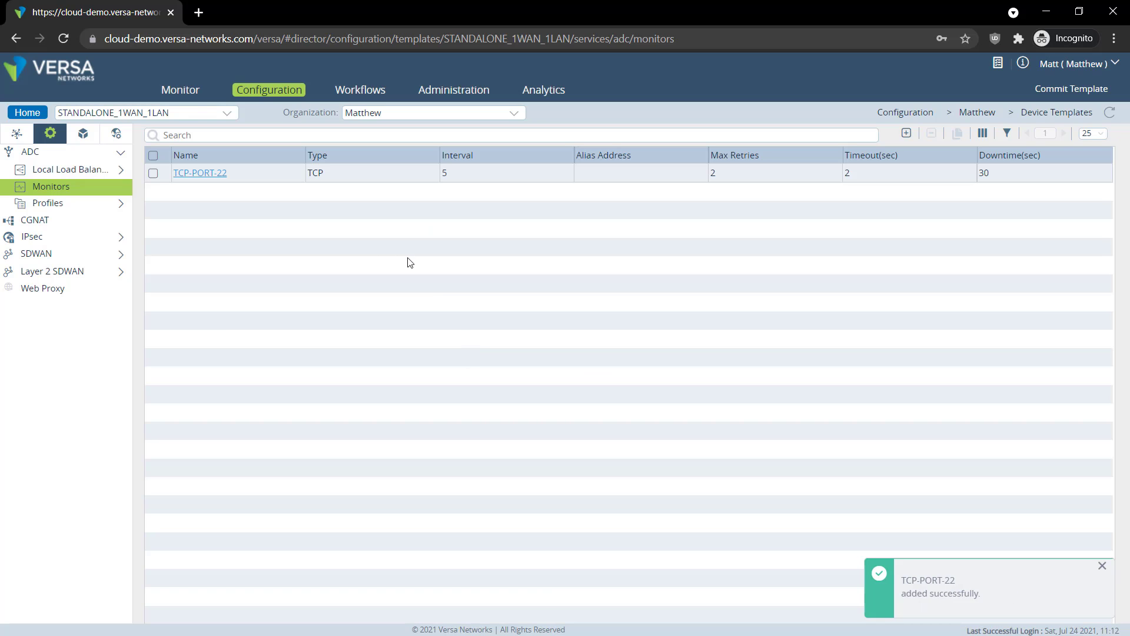
pyautogui.click(69, 170)
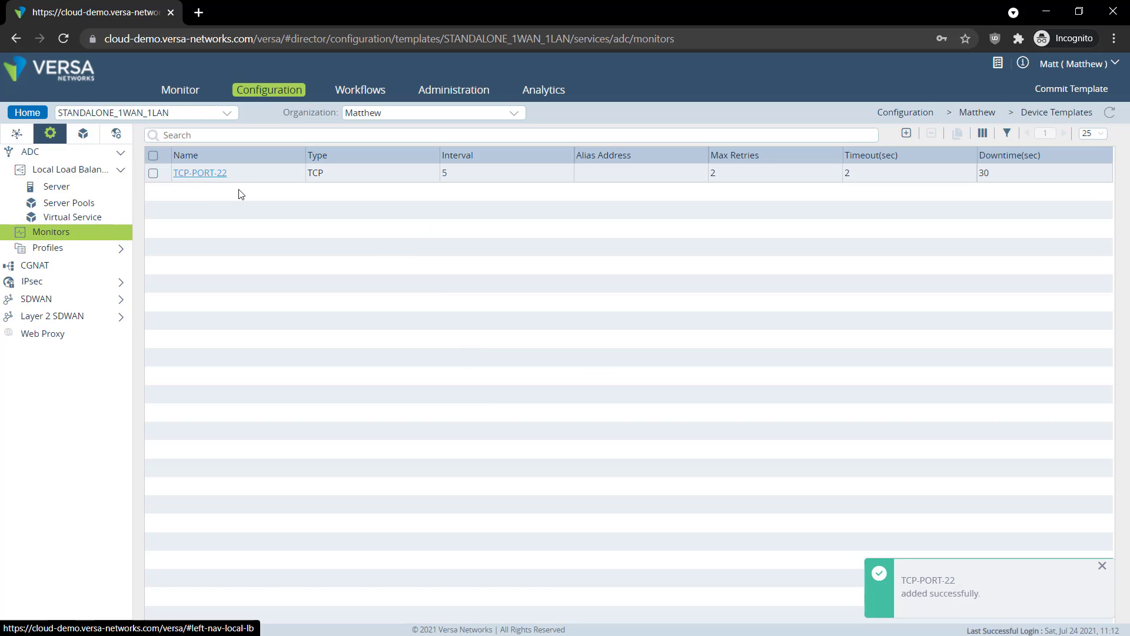
pyautogui.click(107, 186)
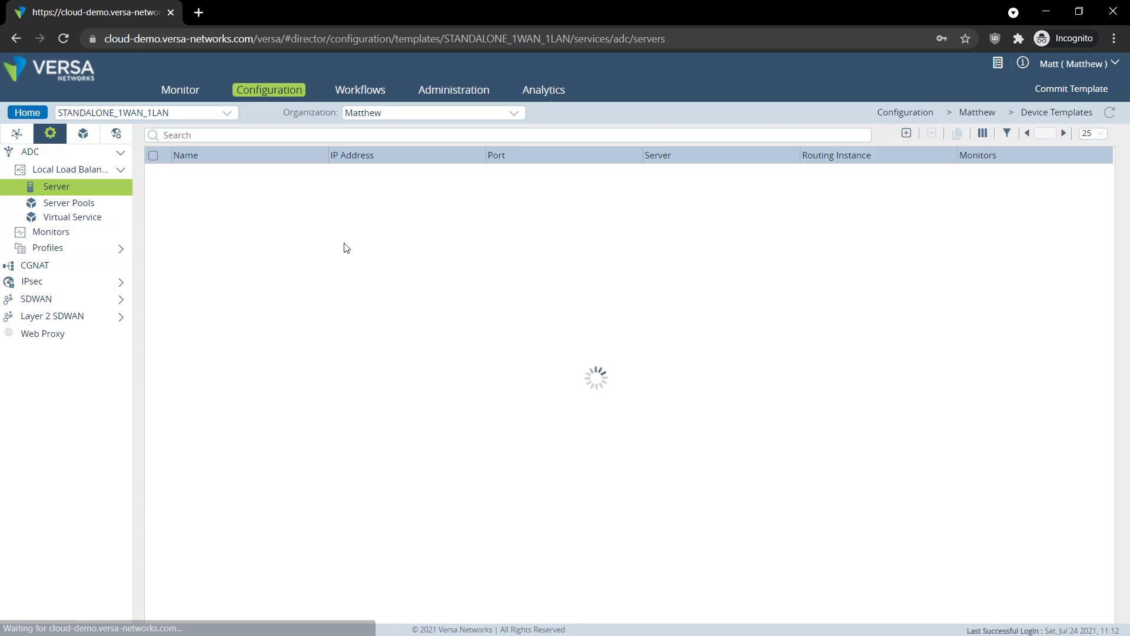
pyautogui.click(189, 172)
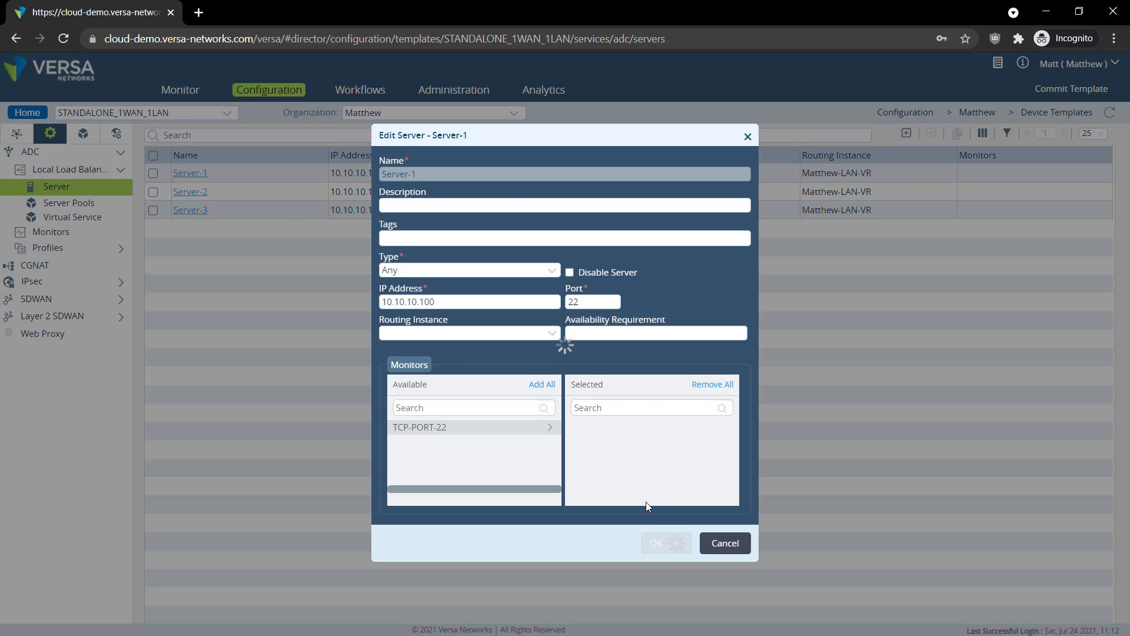
pyautogui.click(472, 421)
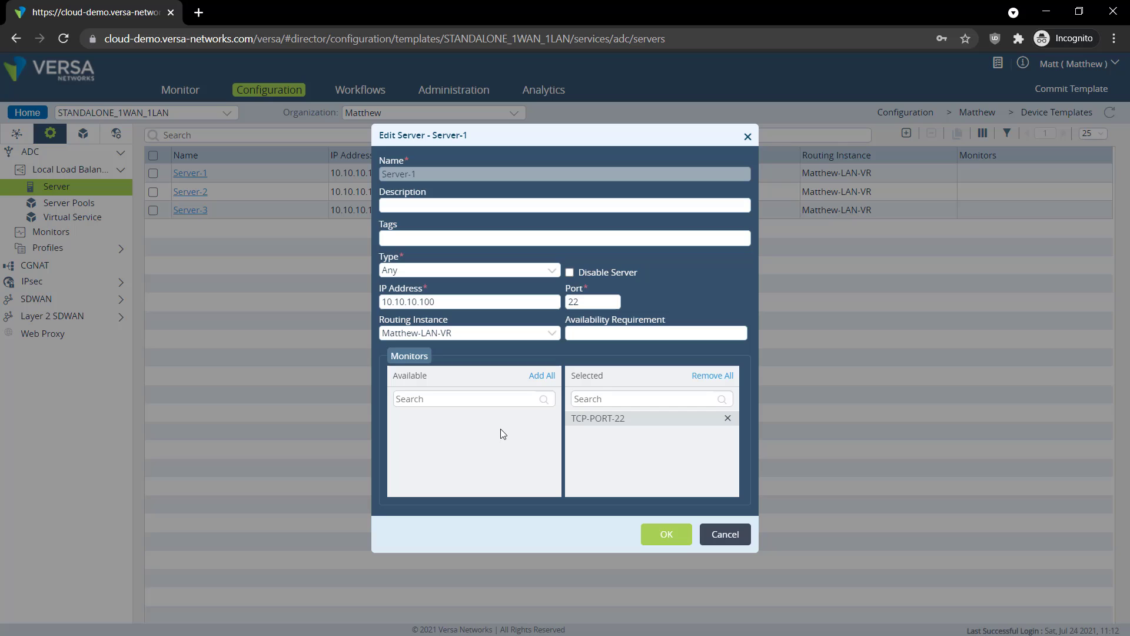
pyautogui.click(666, 534)
# Assign TCP-PORT-22 as the monitor for Server-2 and Server-3
pyautogui.click(190, 191)
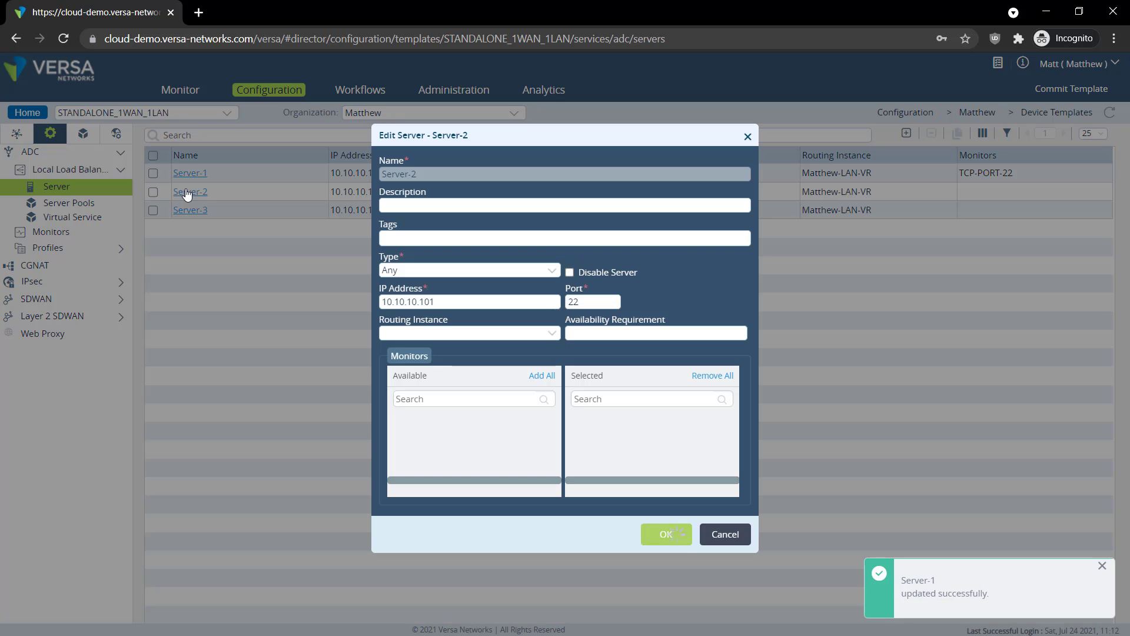
pyautogui.click(474, 419)
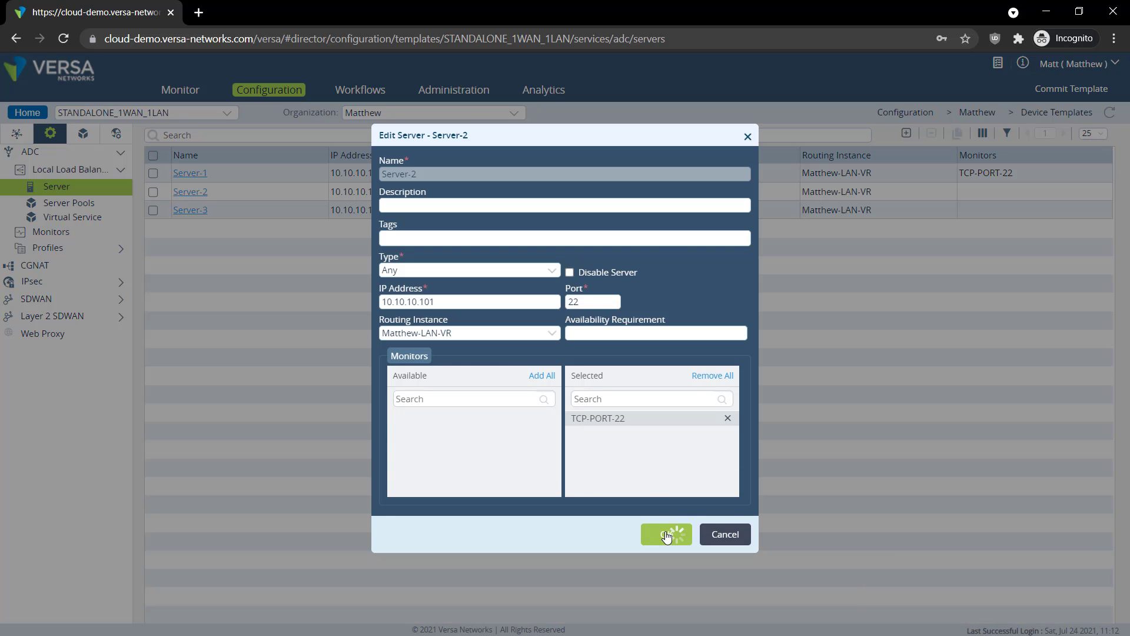
pyautogui.click(666, 533)
pyautogui.click(190, 210)
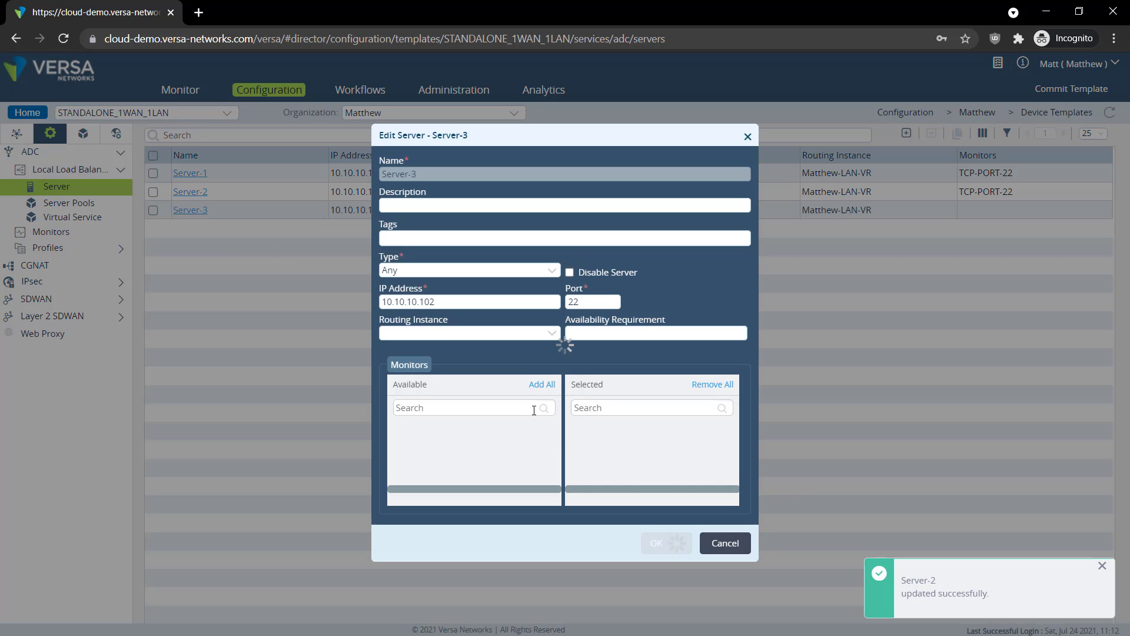
pyautogui.click(447, 420)
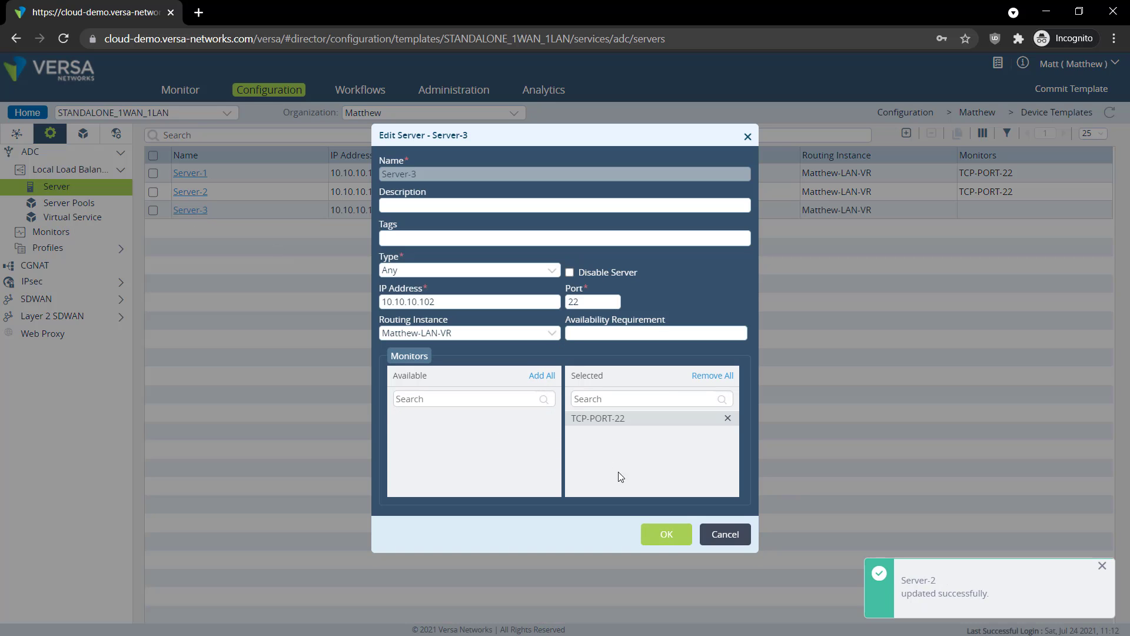
pyautogui.click(673, 534)
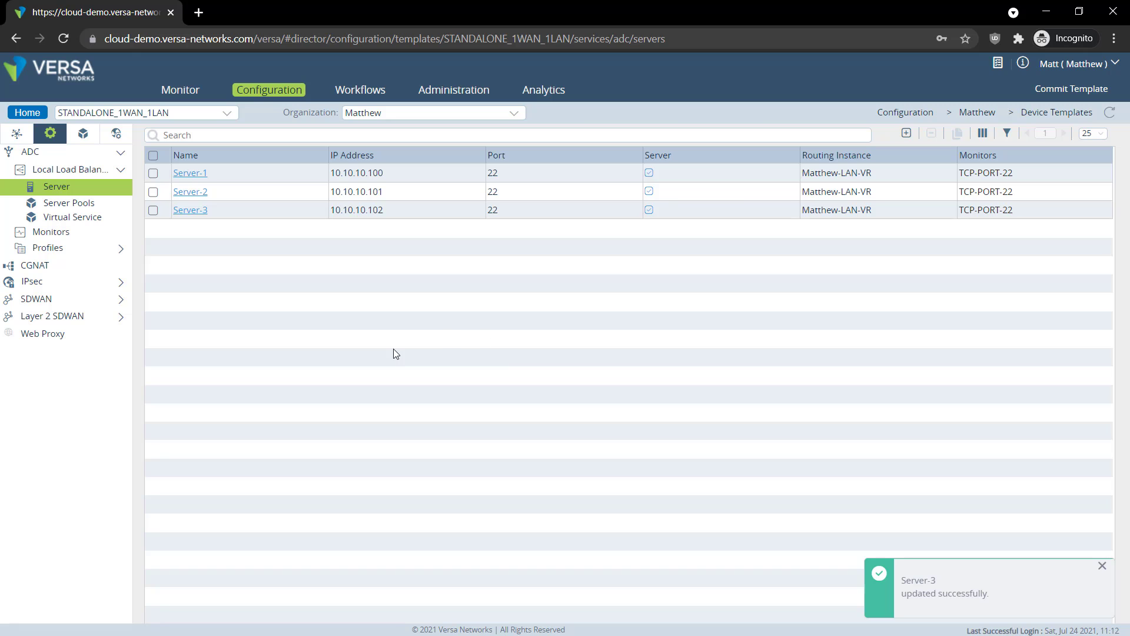
# Commit the STANDALONE_1WAN_1LAN template for the tenant organization to Branch-A
pyautogui.click(1075, 88)
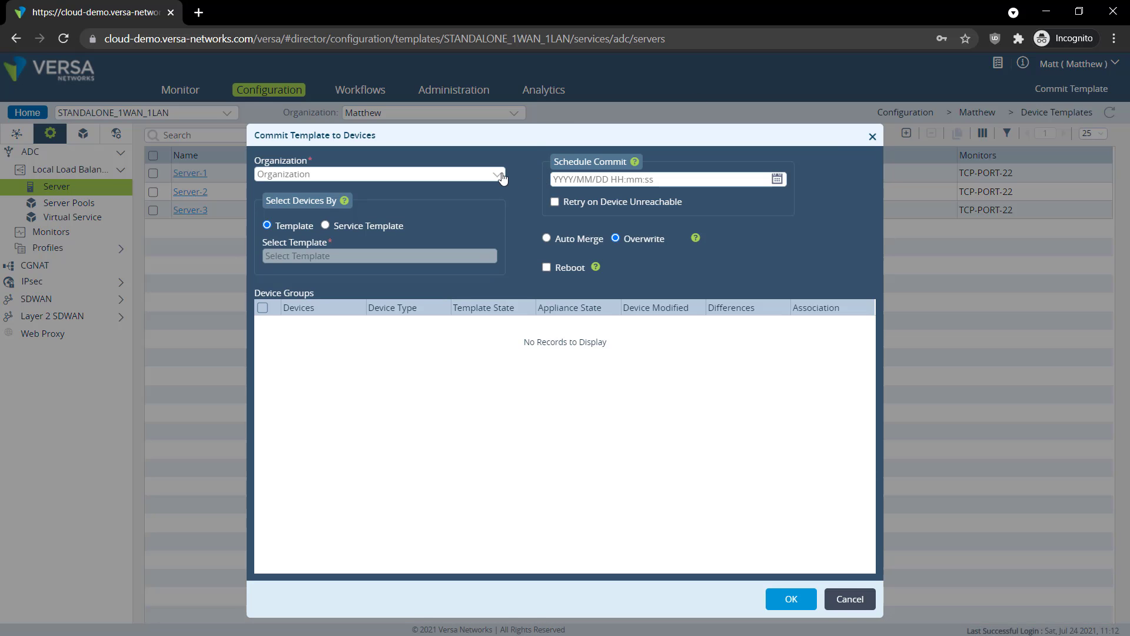
pyautogui.click(498, 174)
pyautogui.click(298, 189)
pyautogui.click(305, 256)
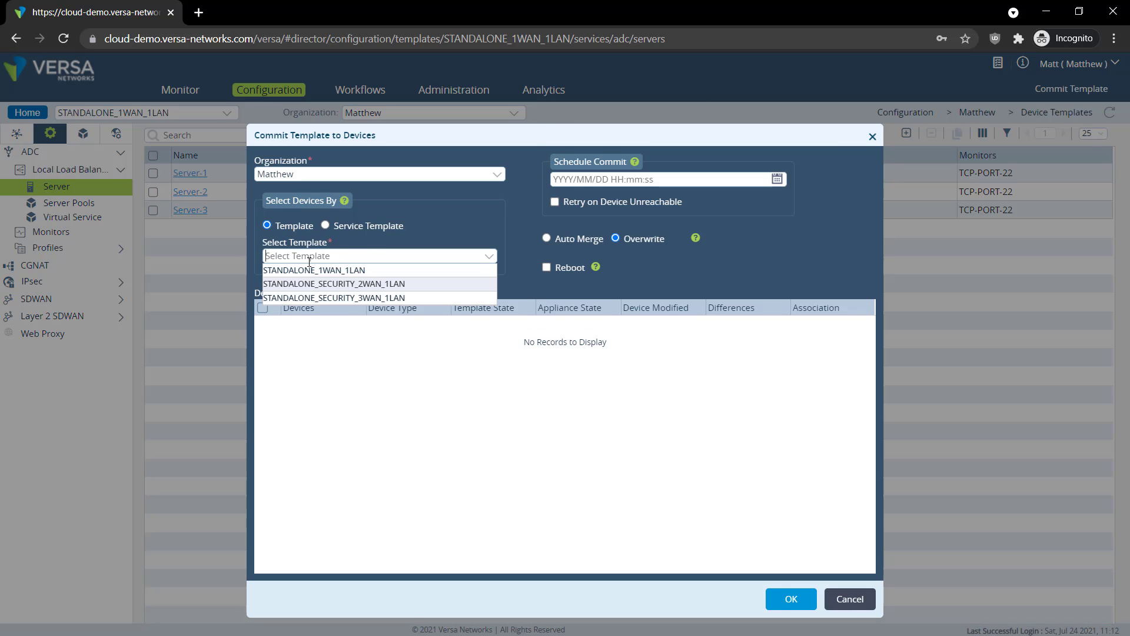
pyautogui.click(309, 270)
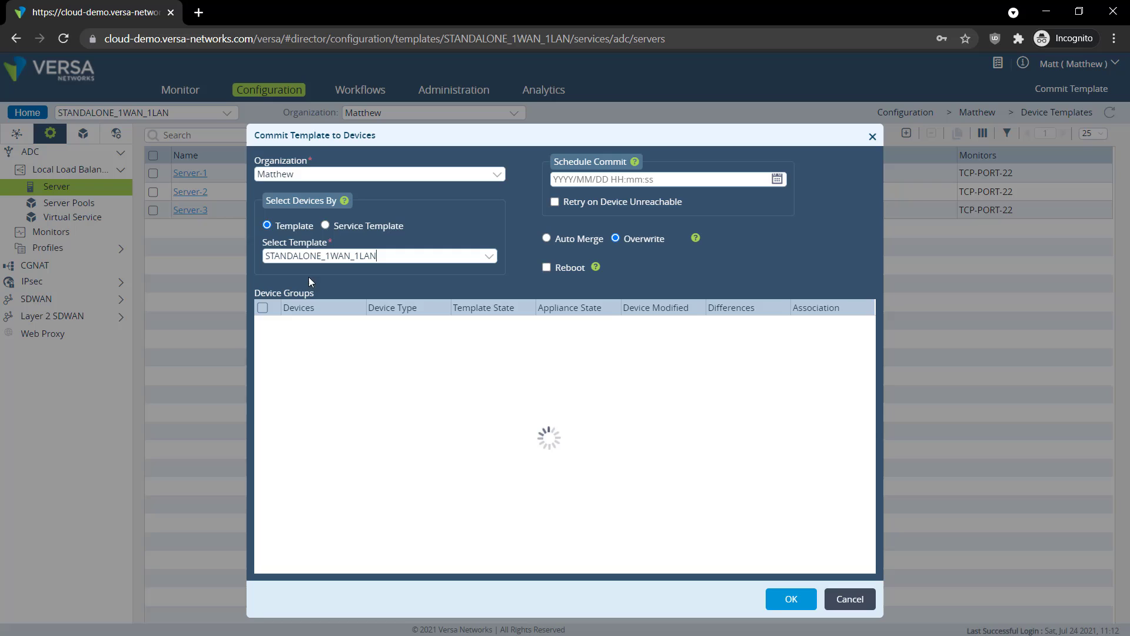
pyautogui.click(791, 599)
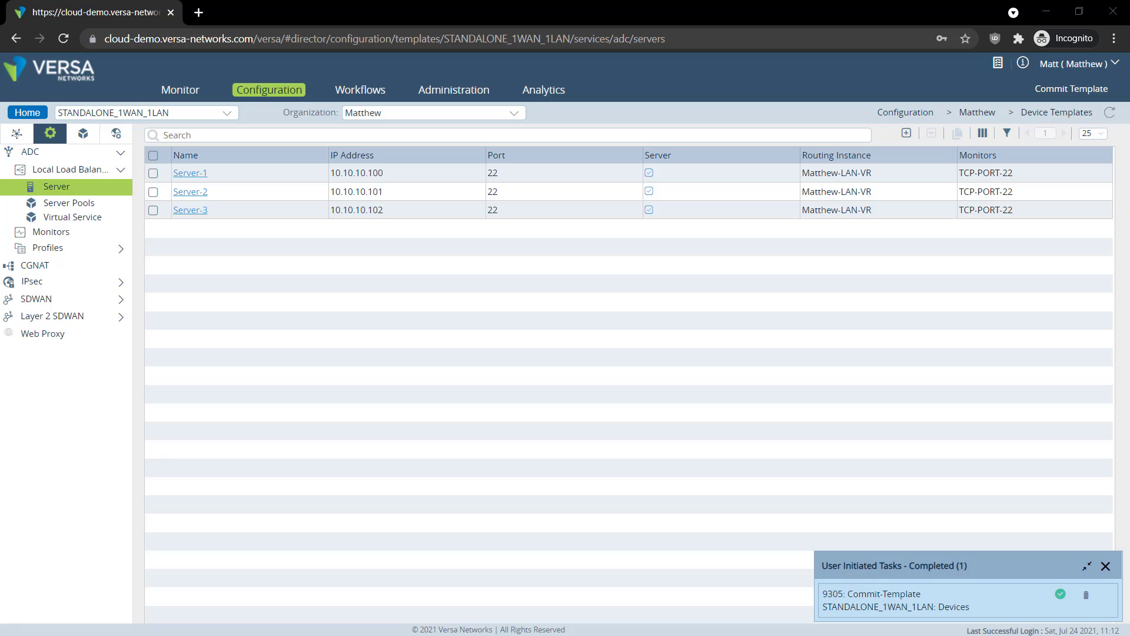
pyautogui.click(180, 90)
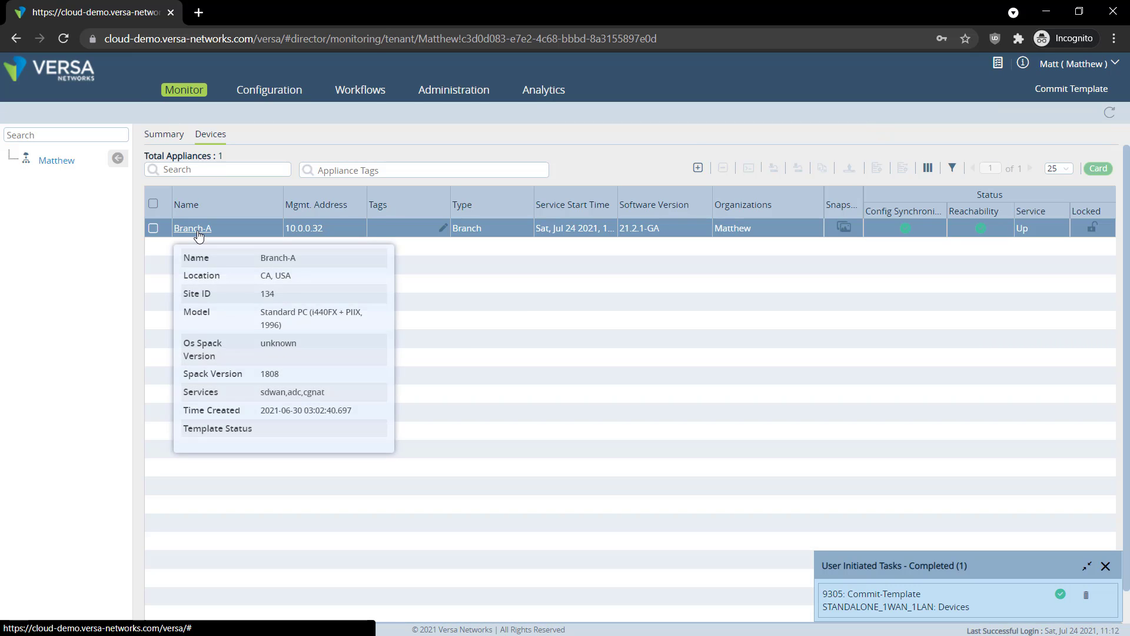
# Inspect the TCP-PORT-22 monitor statistics in Branch-A's ADC monitoring
pyautogui.click(197, 234)
pyautogui.click(212, 236)
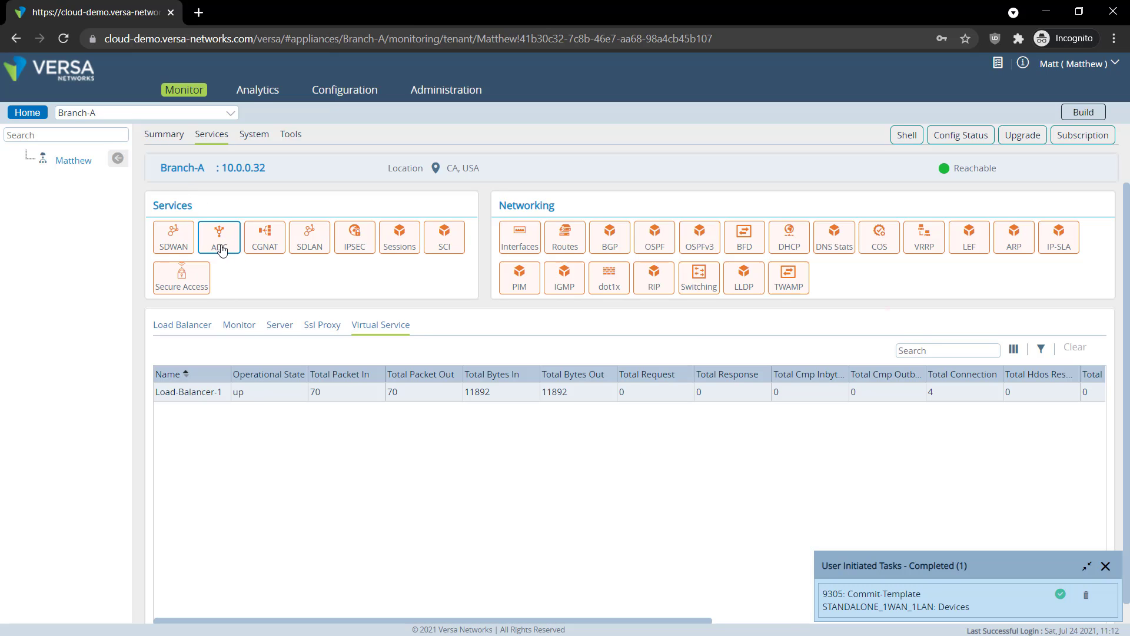
pyautogui.click(240, 329)
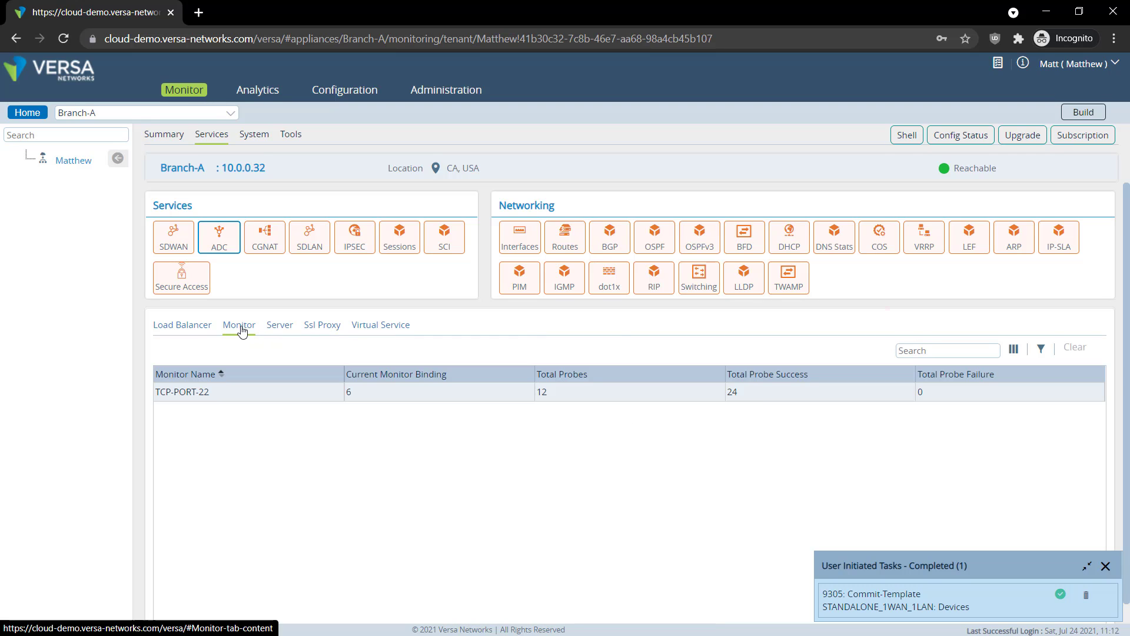
pyautogui.click(206, 391)
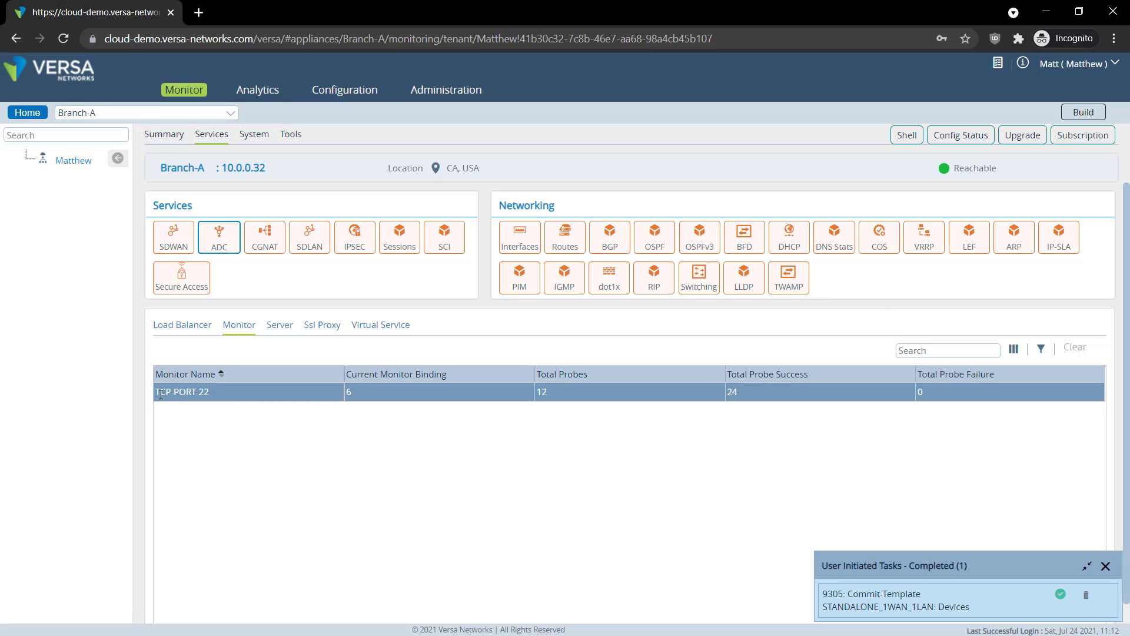
pyautogui.click(163, 394)
pyautogui.click(163, 395)
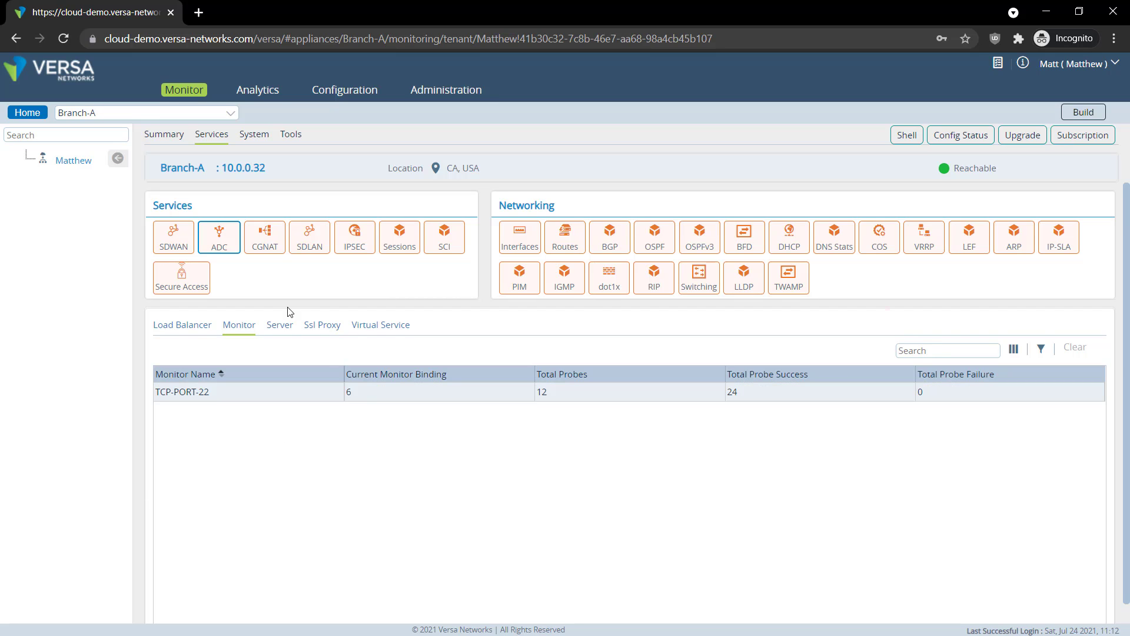
# Confirm Server-1, Server-2 and Server-3 all show up in the ADC server list
pyautogui.click(280, 327)
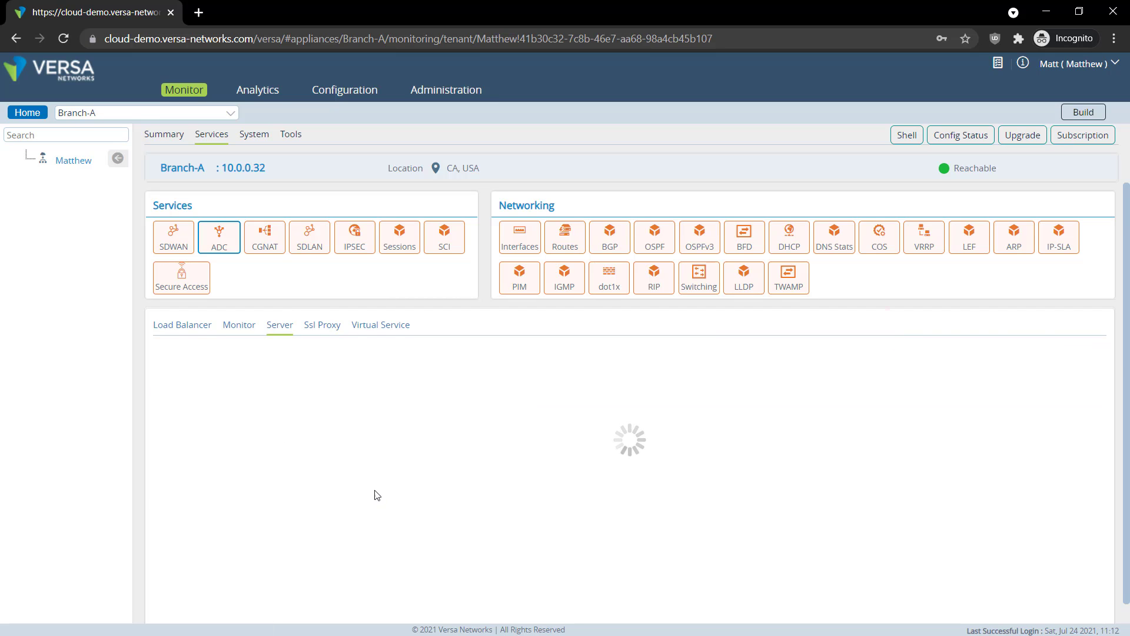
pyautogui.click(425, 429)
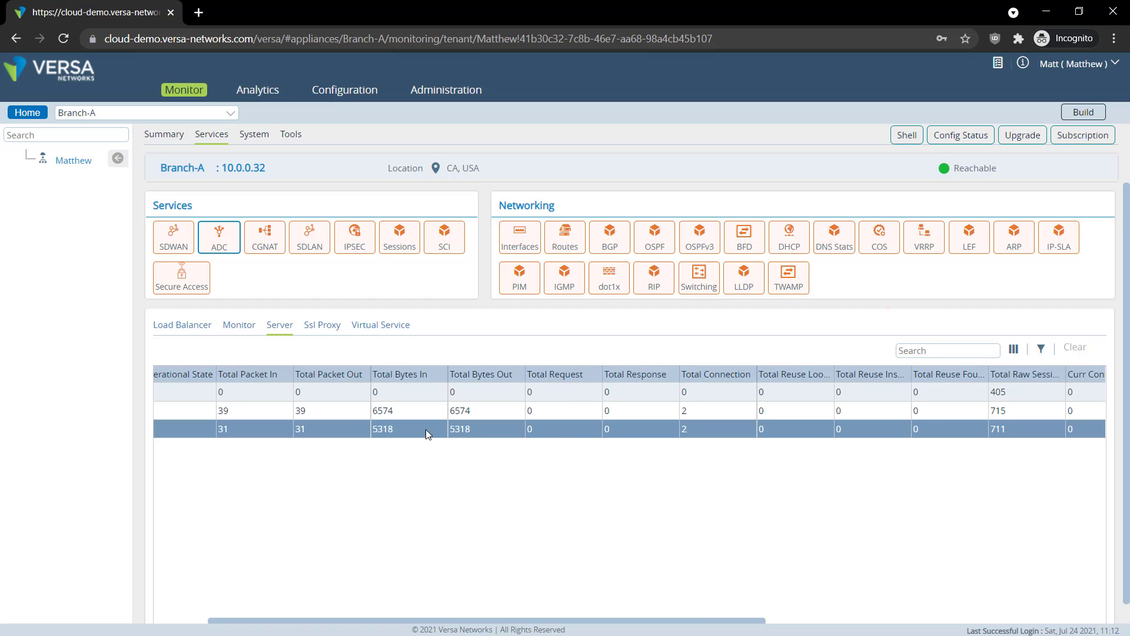
pyautogui.click(223, 397)
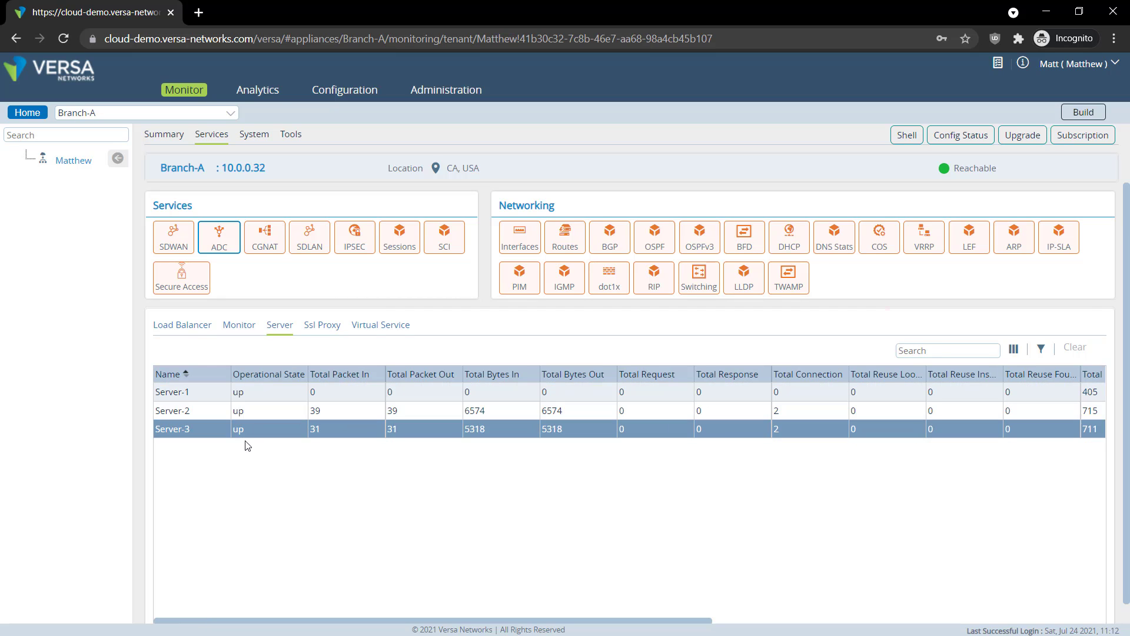
pyautogui.hscroll(10, 405, 418)
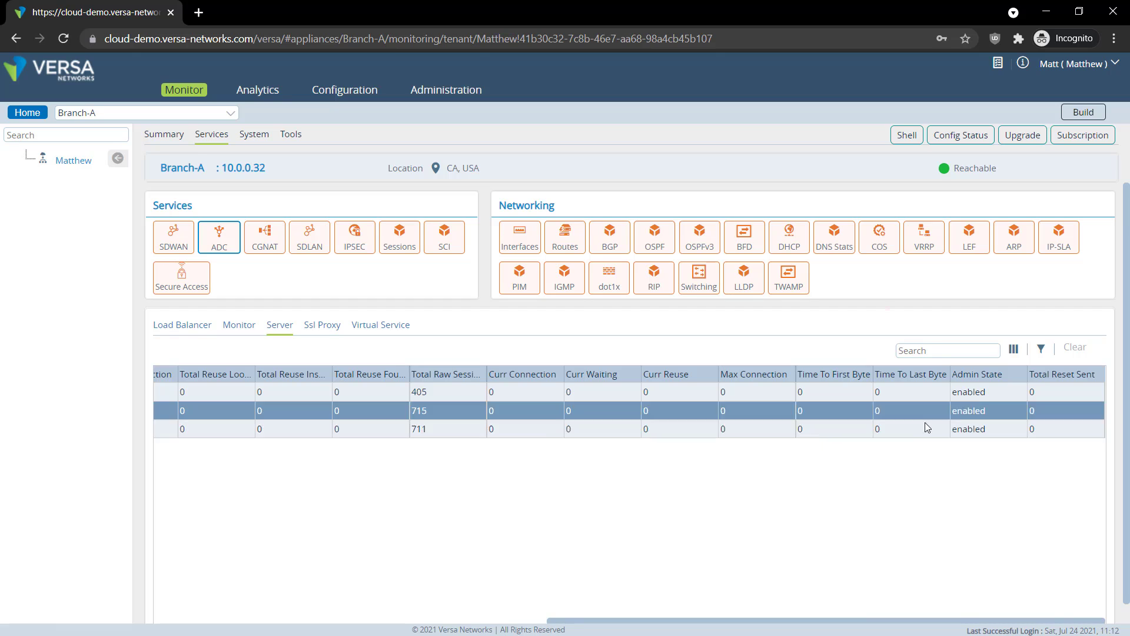
pyautogui.hscroll(-10, 645, 428)
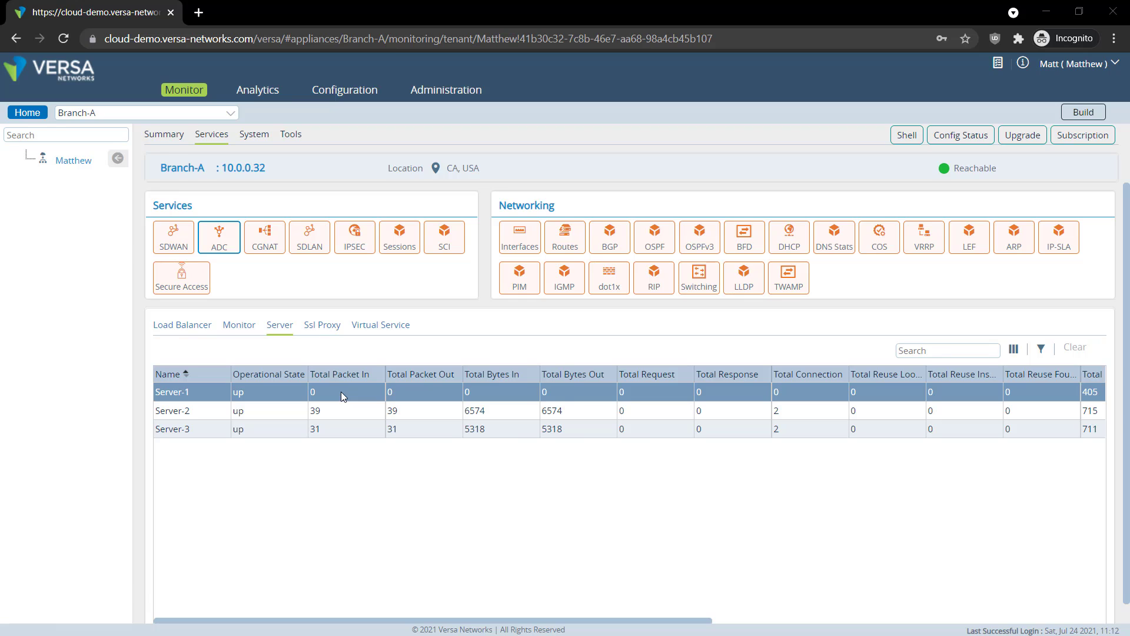
pyautogui.hotkey('alt', 'Tab')
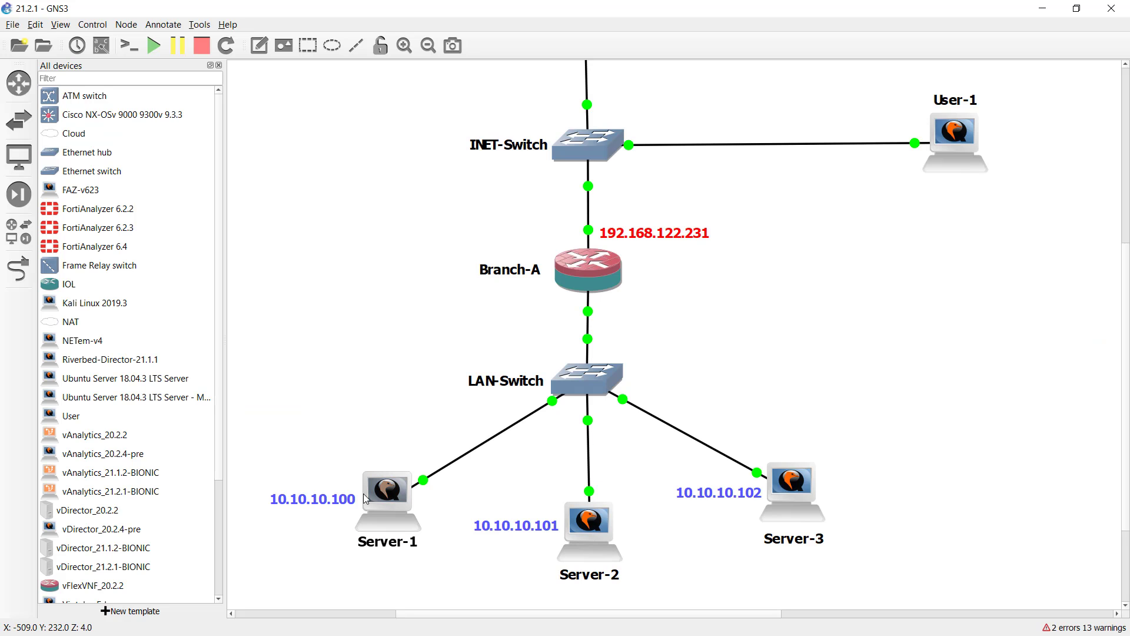
# Log in to Server-1's console with its password and run 'sudo service ssh stop'
pyautogui.rightClick(393, 497)
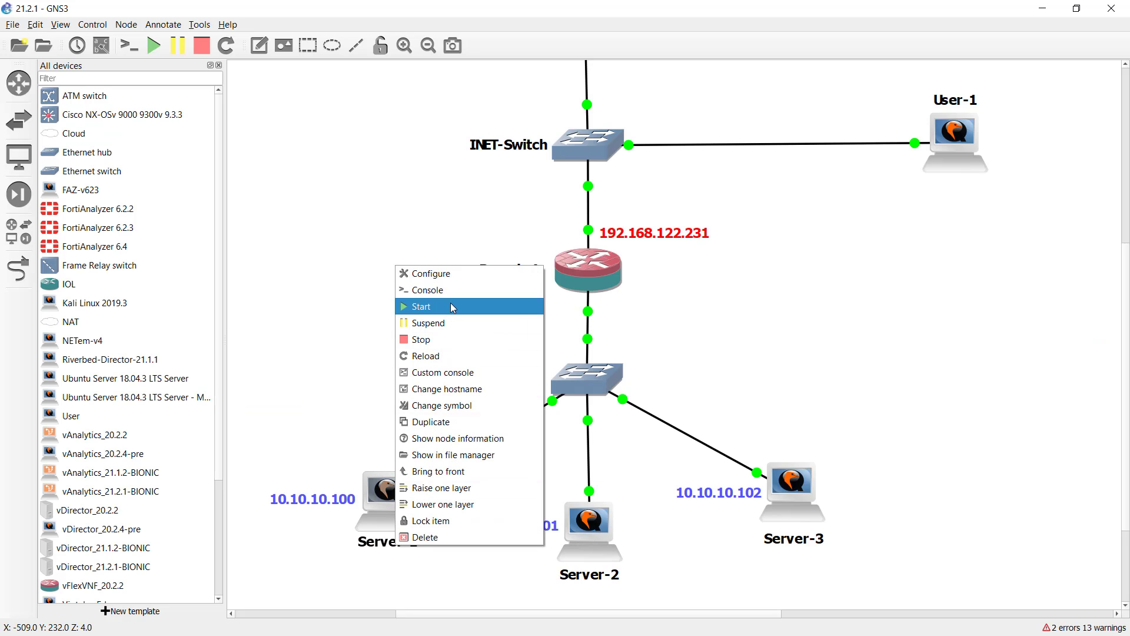
pyautogui.click(428, 290)
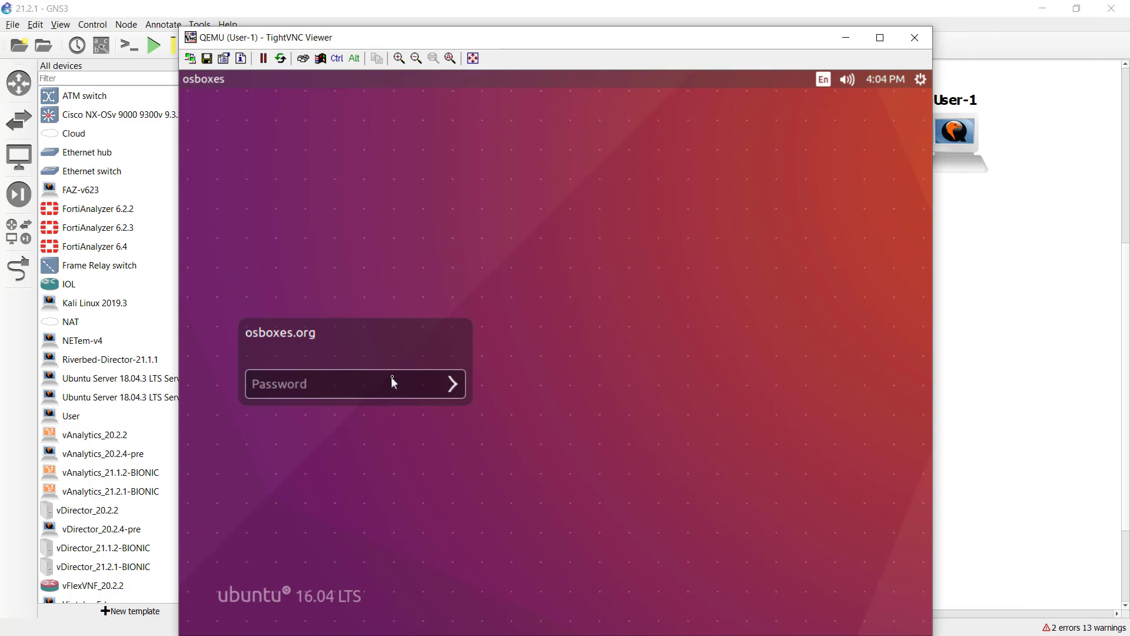
pyautogui.write('os')
pyautogui.write('es.org')
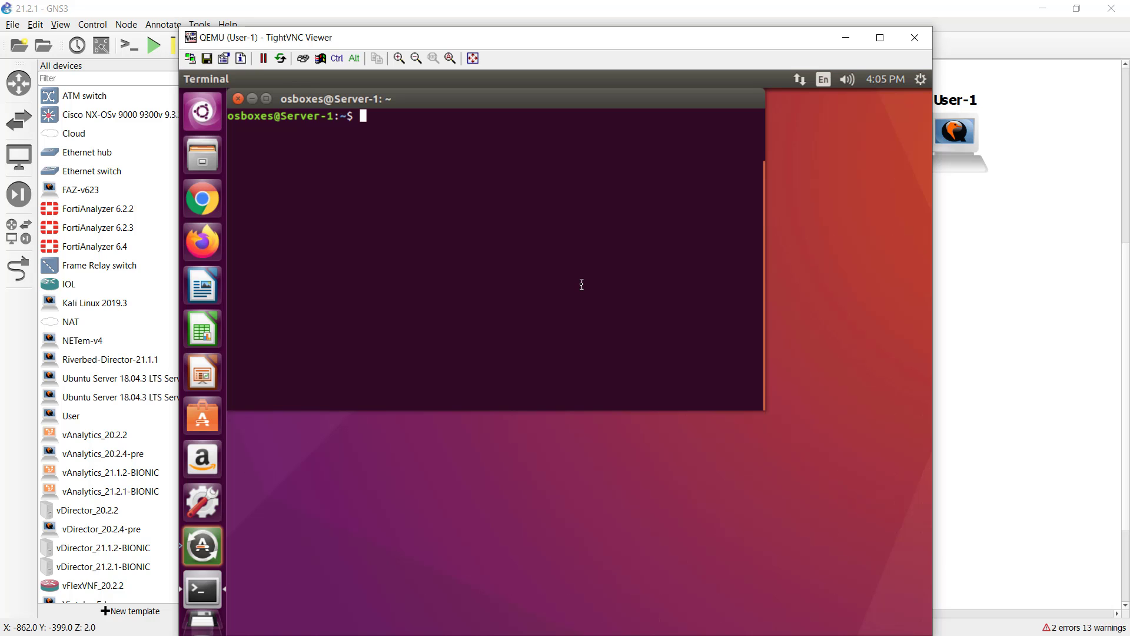
pyautogui.write('sudo ')
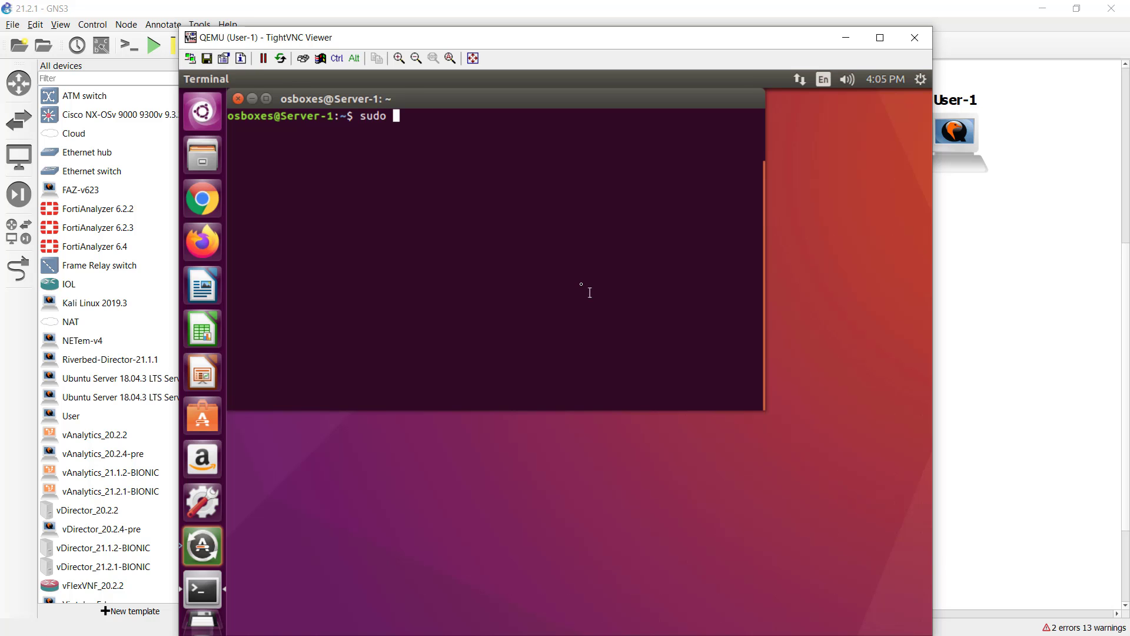
pyautogui.write('service ssh stop')
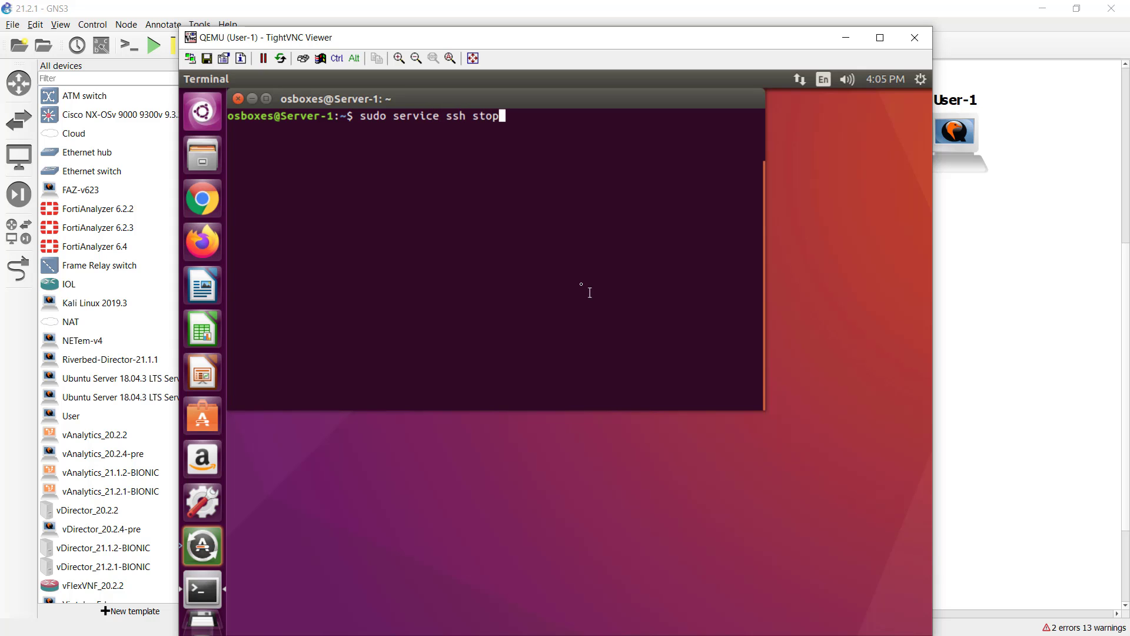
pyautogui.press('Return')
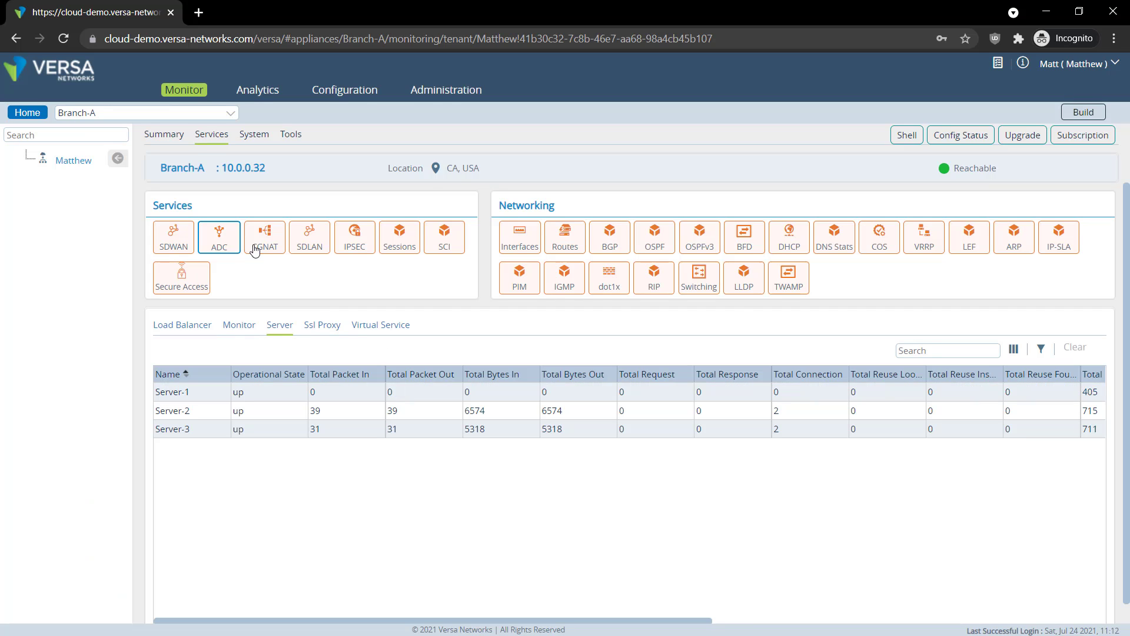
# Reload the ADC server list and confirm Server-1's operational state reads down
pyautogui.click(386, 330)
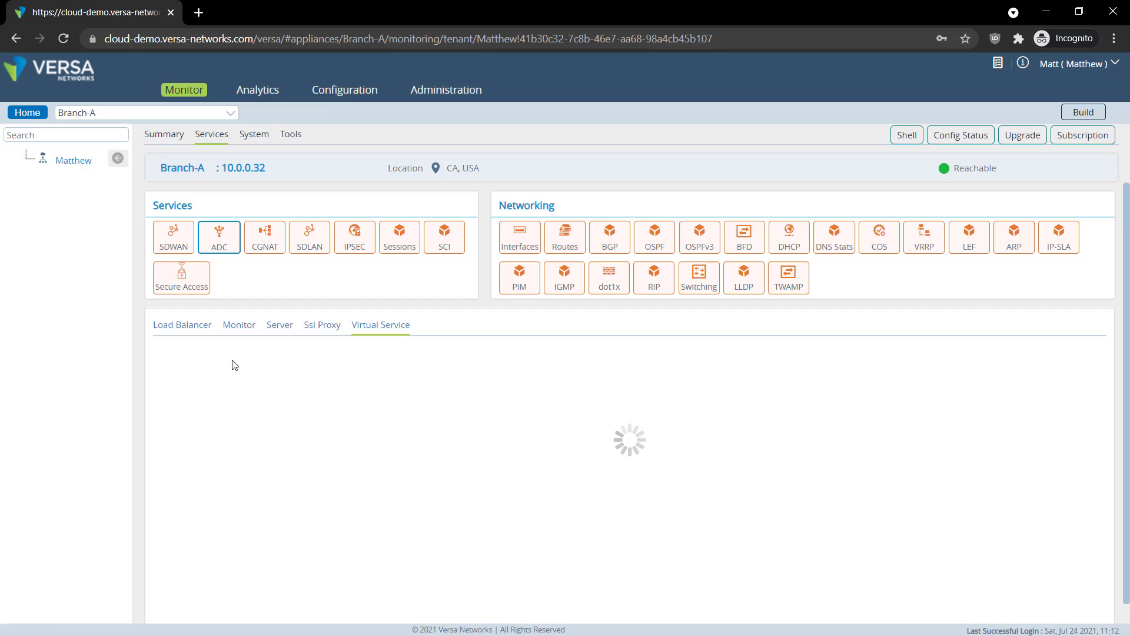
pyautogui.click(281, 331)
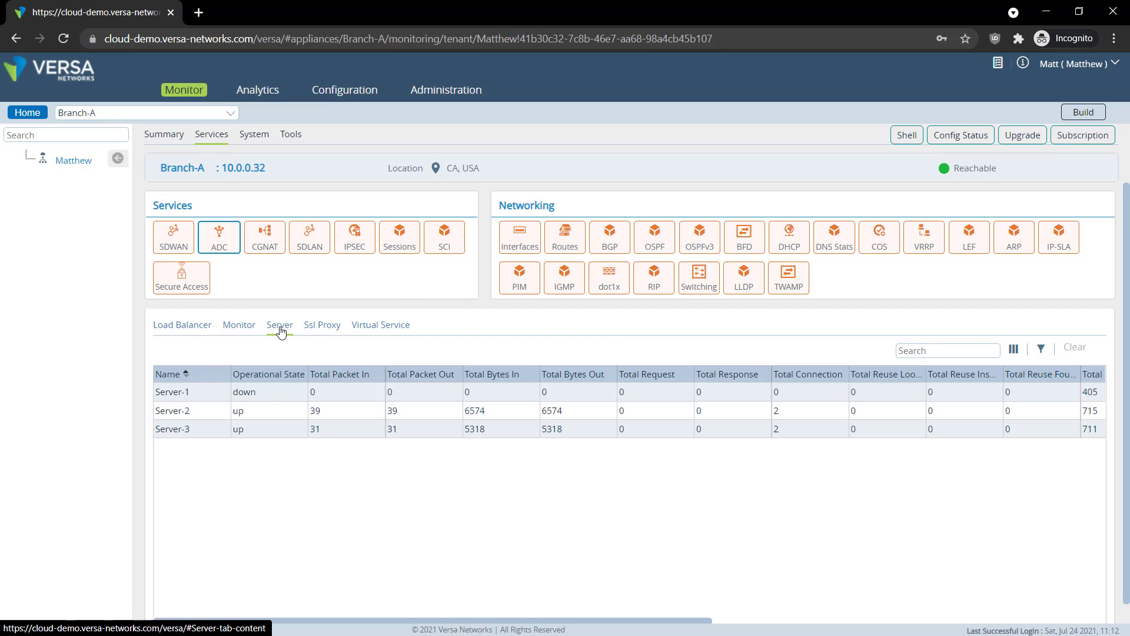
pyautogui.click(259, 392)
pyautogui.moveTo(260, 392); pyautogui.dragTo(236, 392)
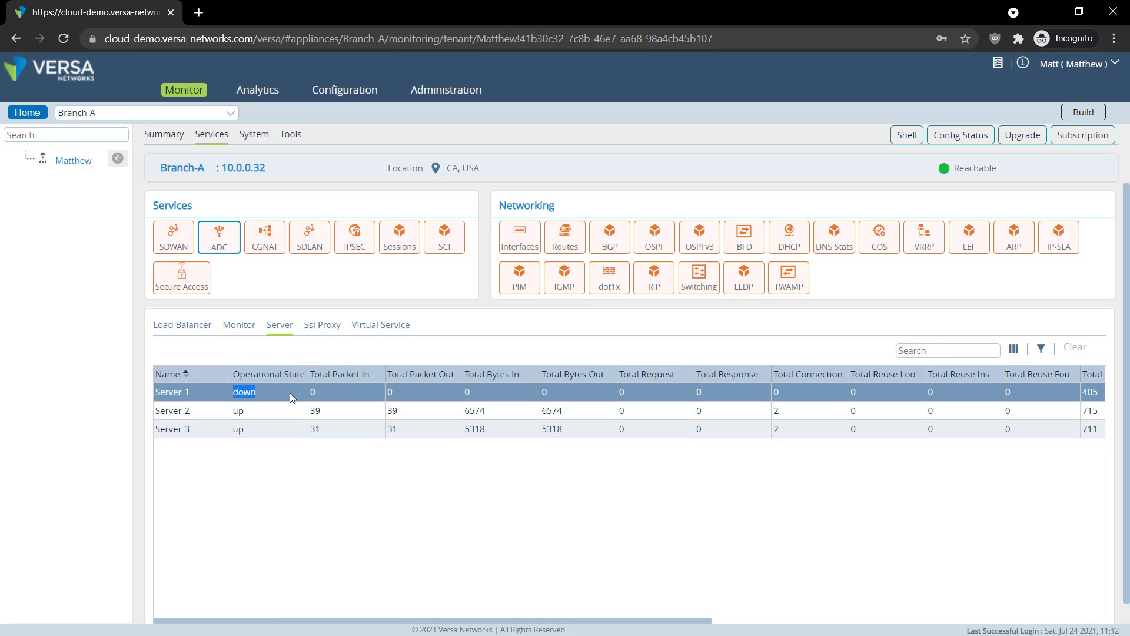
pyautogui.click(259, 396)
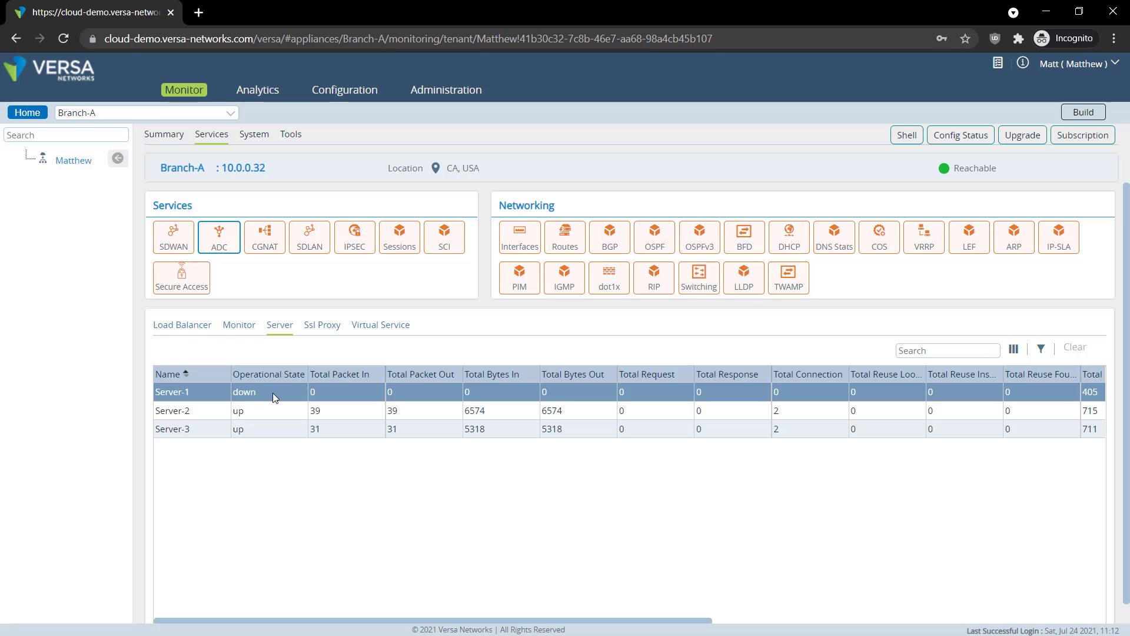
pyautogui.doubleClick(259, 392)
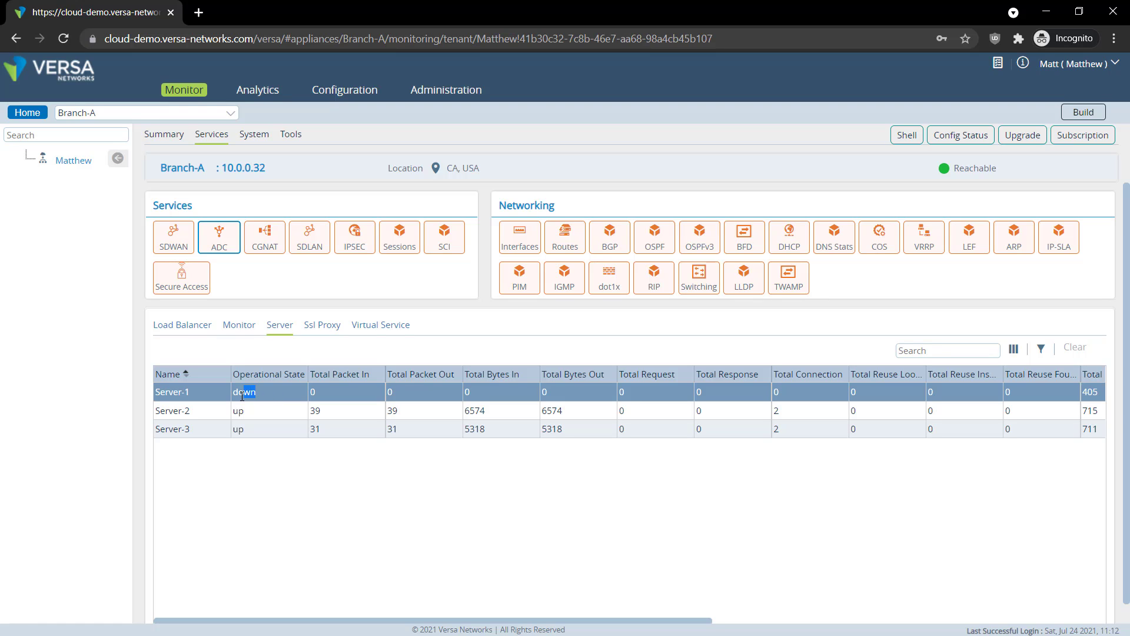
pyautogui.click(249, 400)
# Compare the three server rows, with Server-2 and Server-3 still up and Server-1 down
pyautogui.click(243, 429)
pyautogui.click(244, 412)
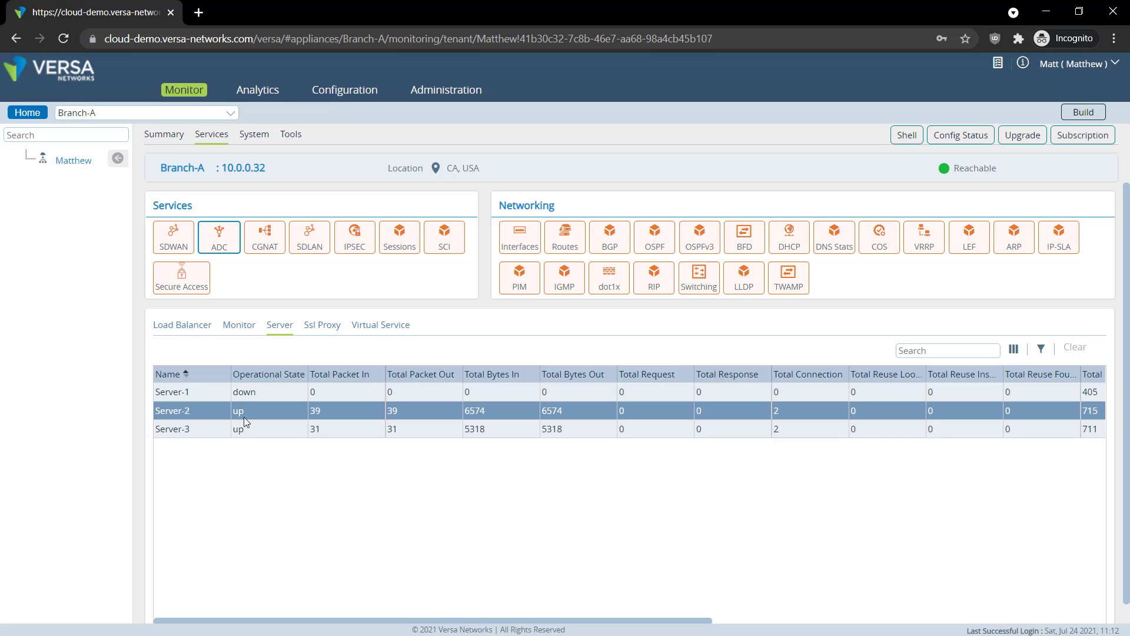
pyautogui.click(246, 422)
pyautogui.click(257, 406)
pyautogui.click(258, 395)
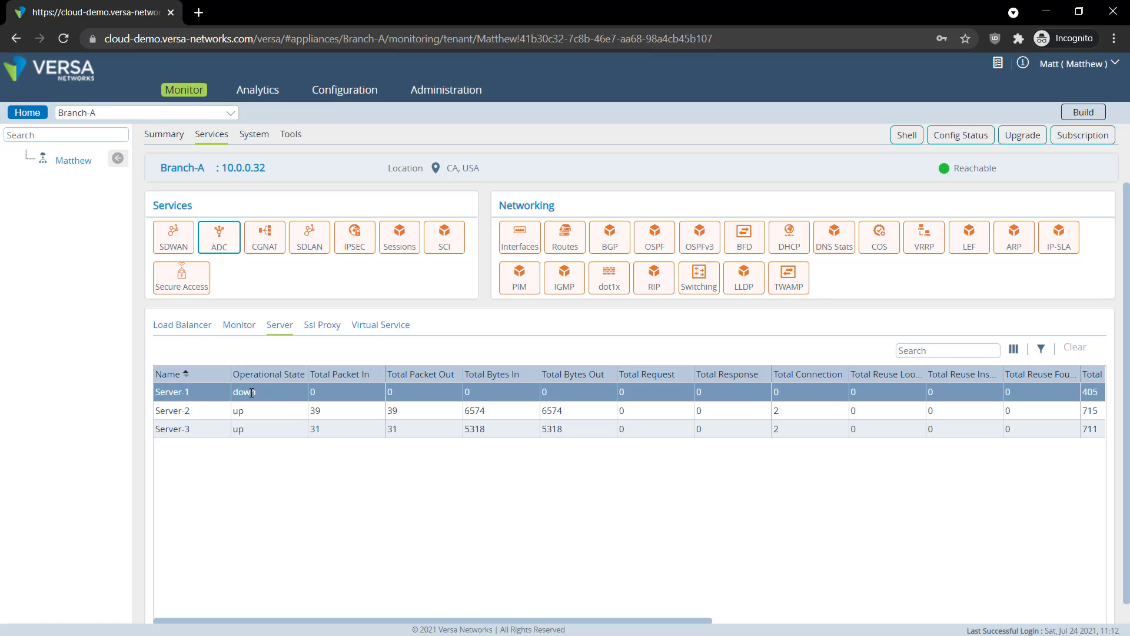
pyautogui.click(171, 424)
pyautogui.click(176, 413)
pyautogui.click(184, 435)
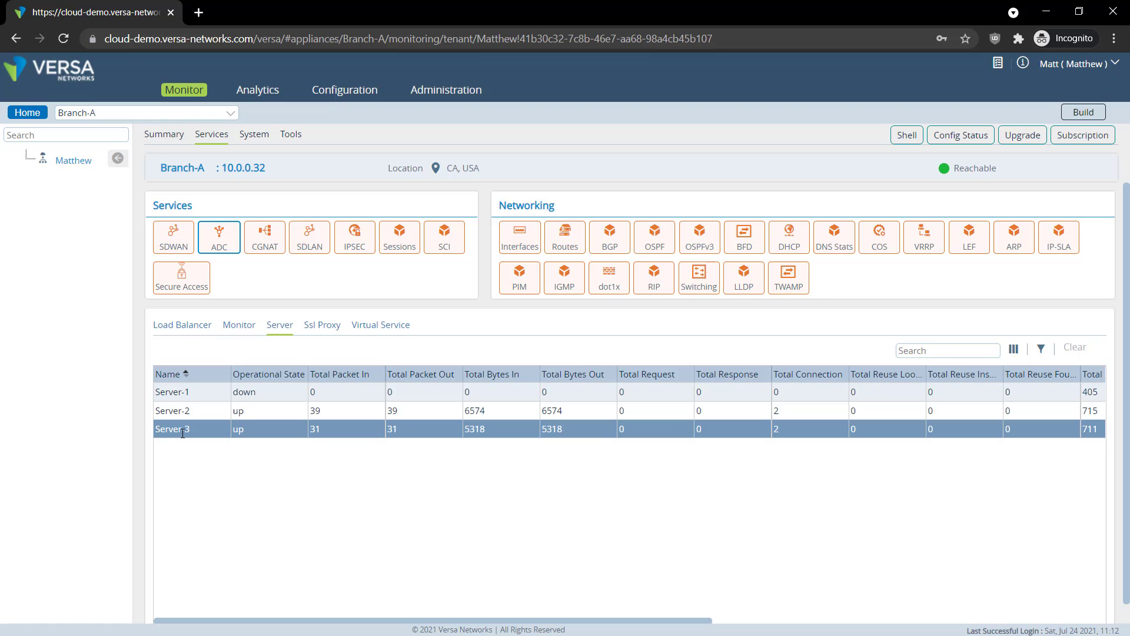
pyautogui.click(182, 415)
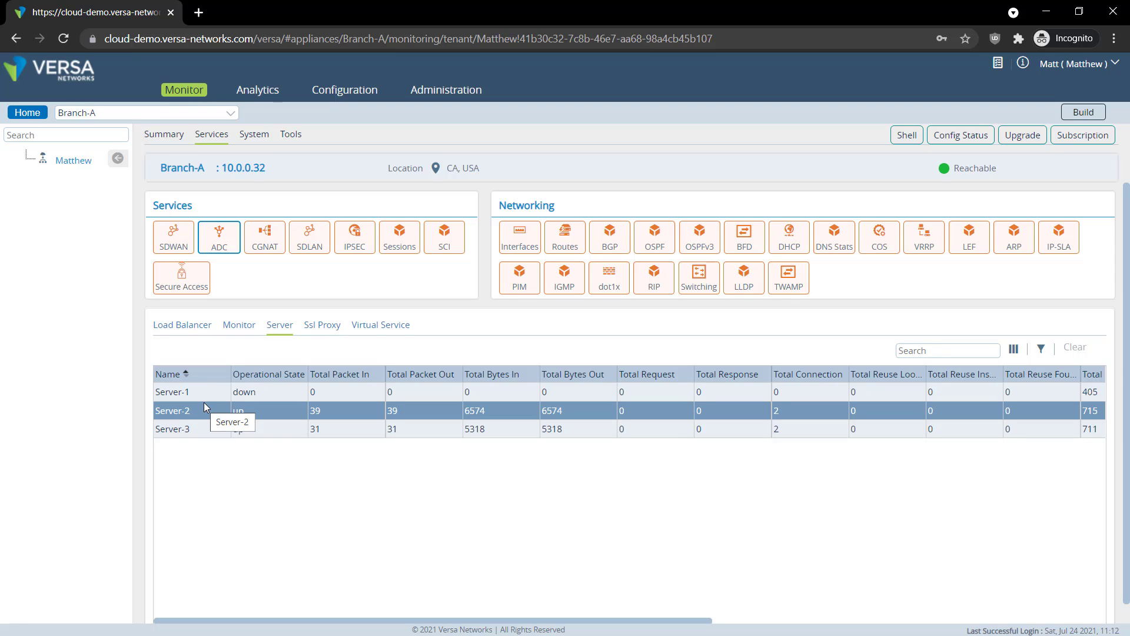
pyautogui.click(262, 393)
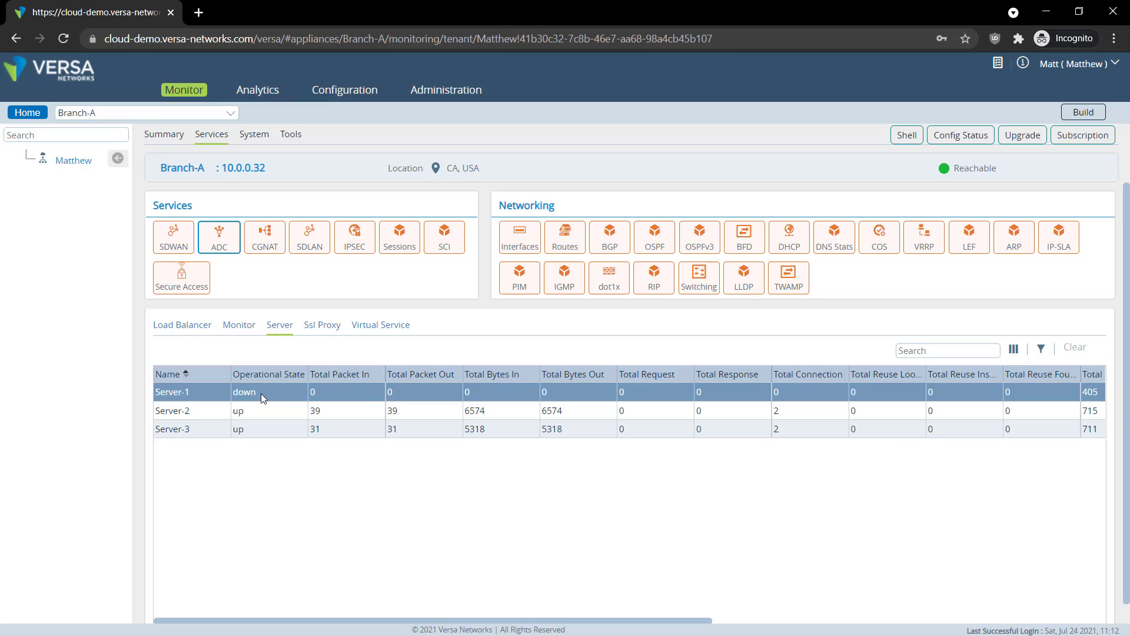
pyautogui.moveTo(260, 393); pyautogui.dragTo(194, 404)
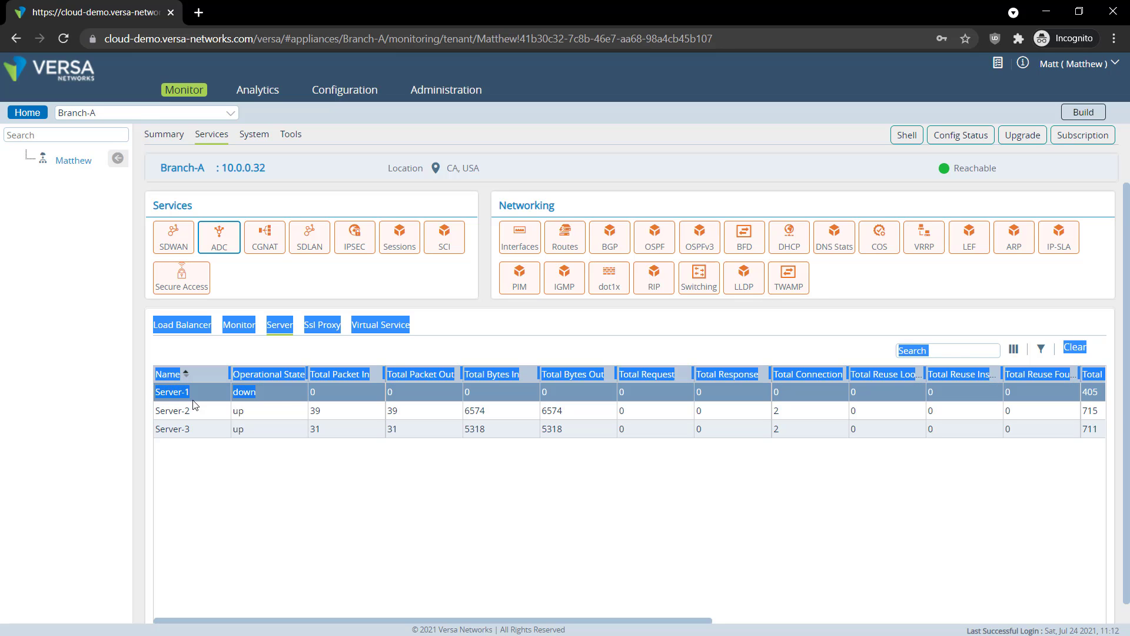
pyautogui.click(270, 393)
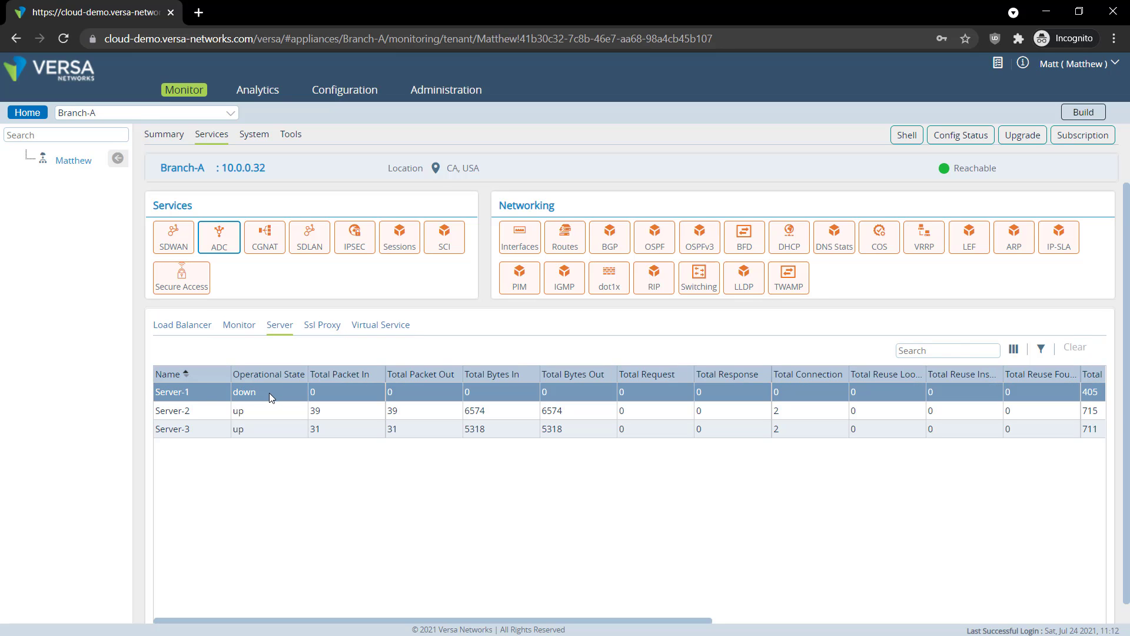
pyautogui.click(309, 395)
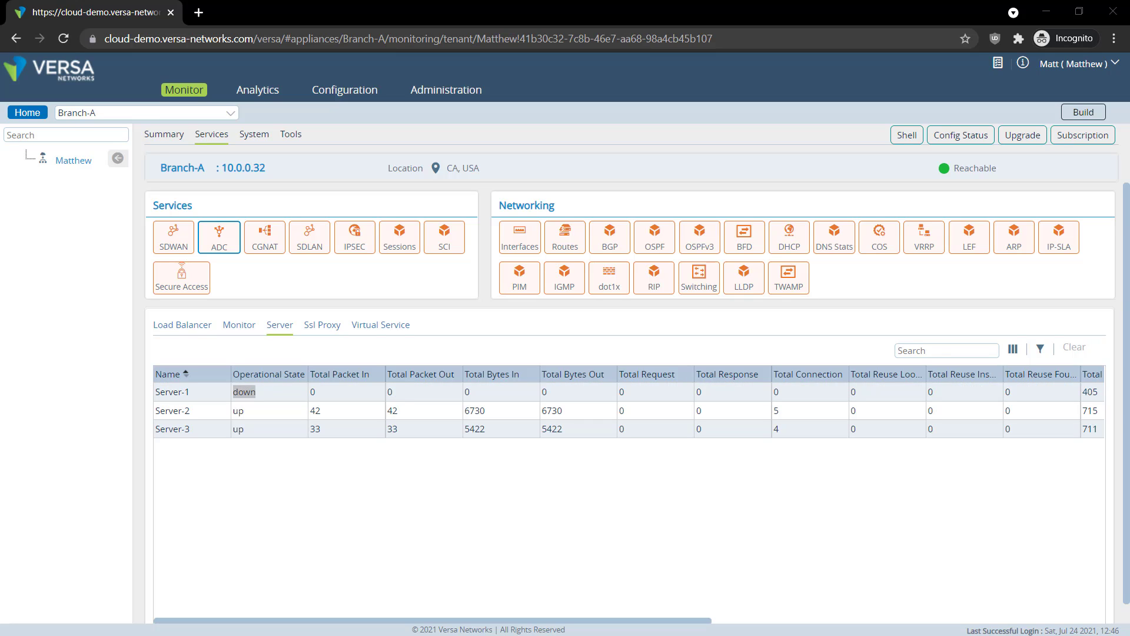